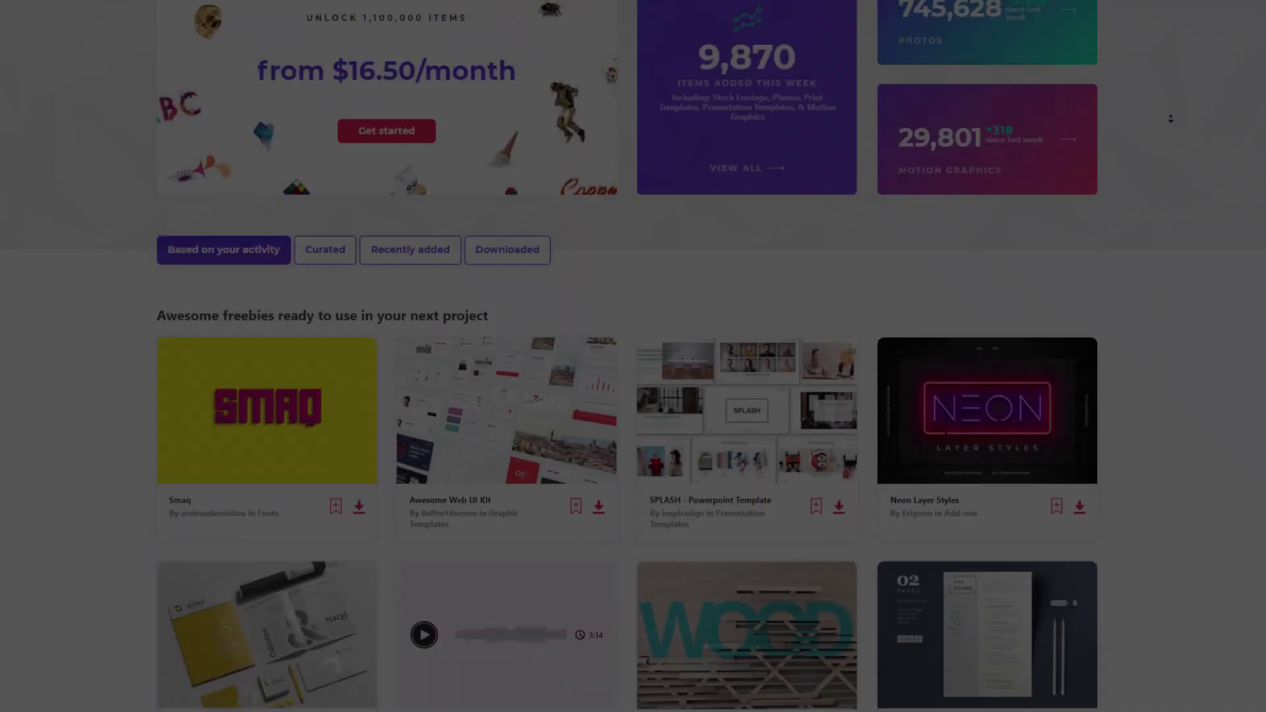
- Scroll down the Envato Elements freebies page through the portrait photo collection grid
scroll(1171, 119, down, 2)
scroll(1171, 118, down, 2)
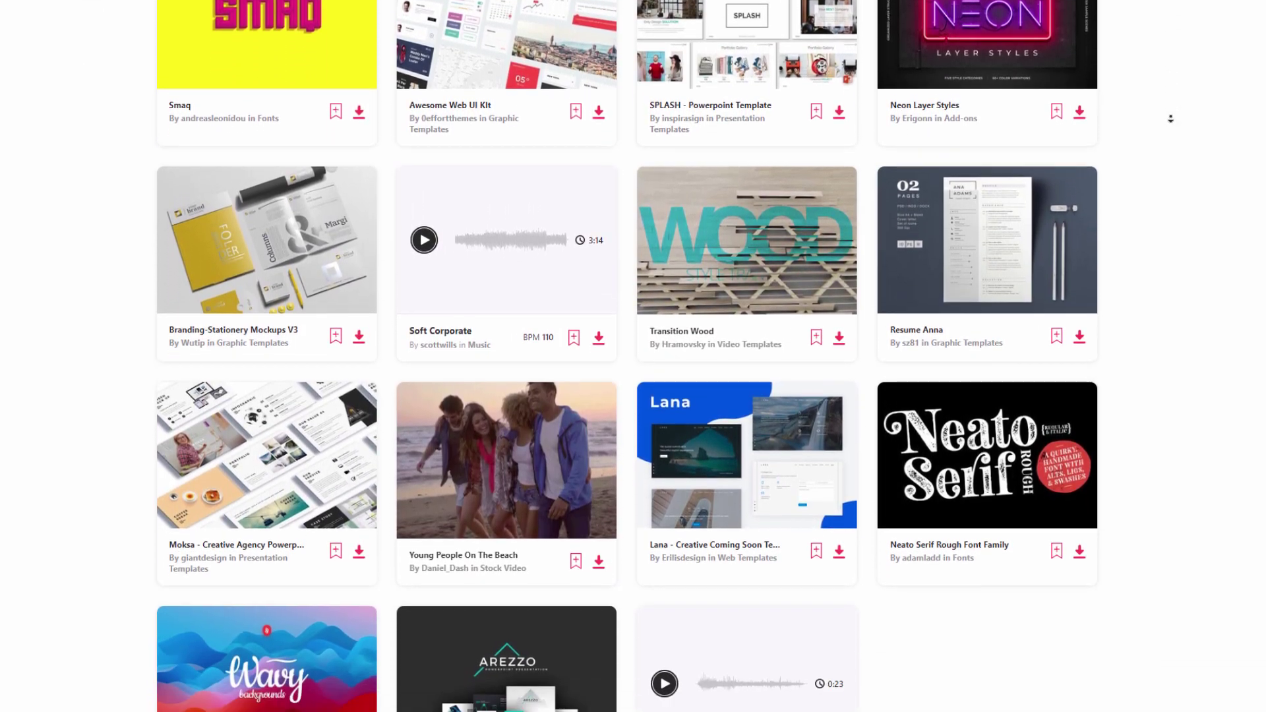
scroll(1171, 118, down, 3)
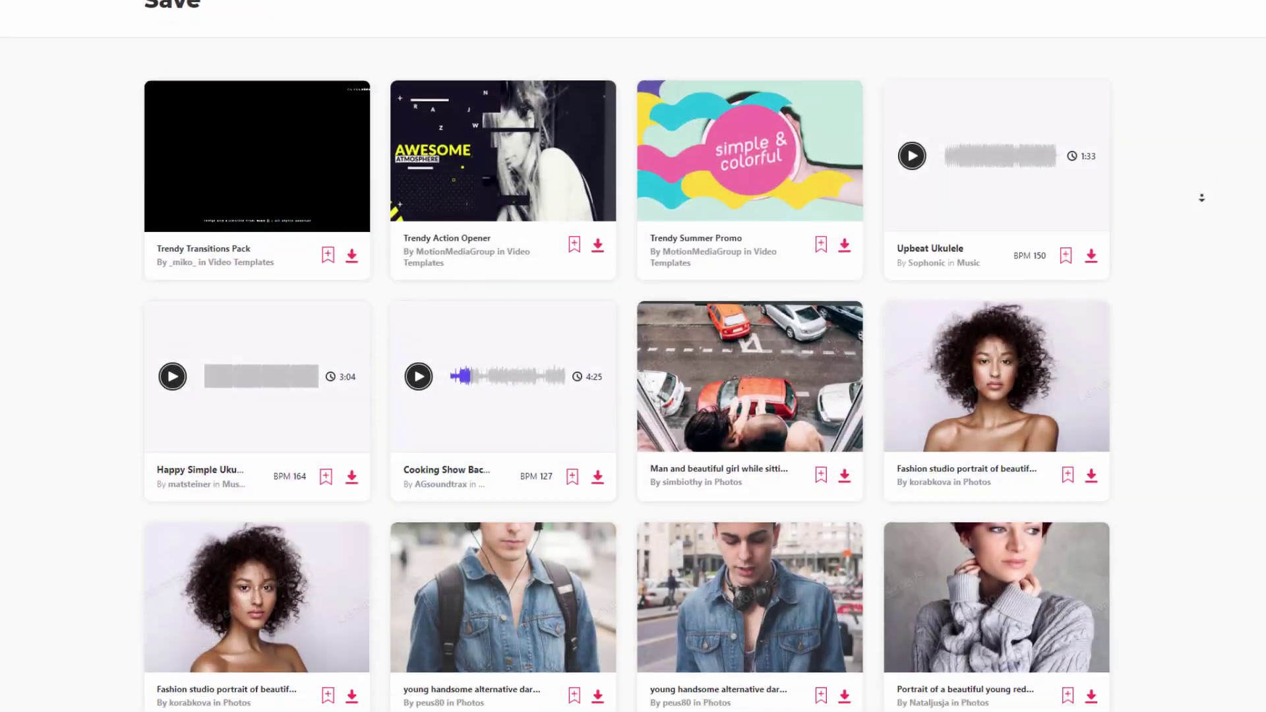
scroll(1201, 198, down, 2)
scroll(1201, 198, down, 2)
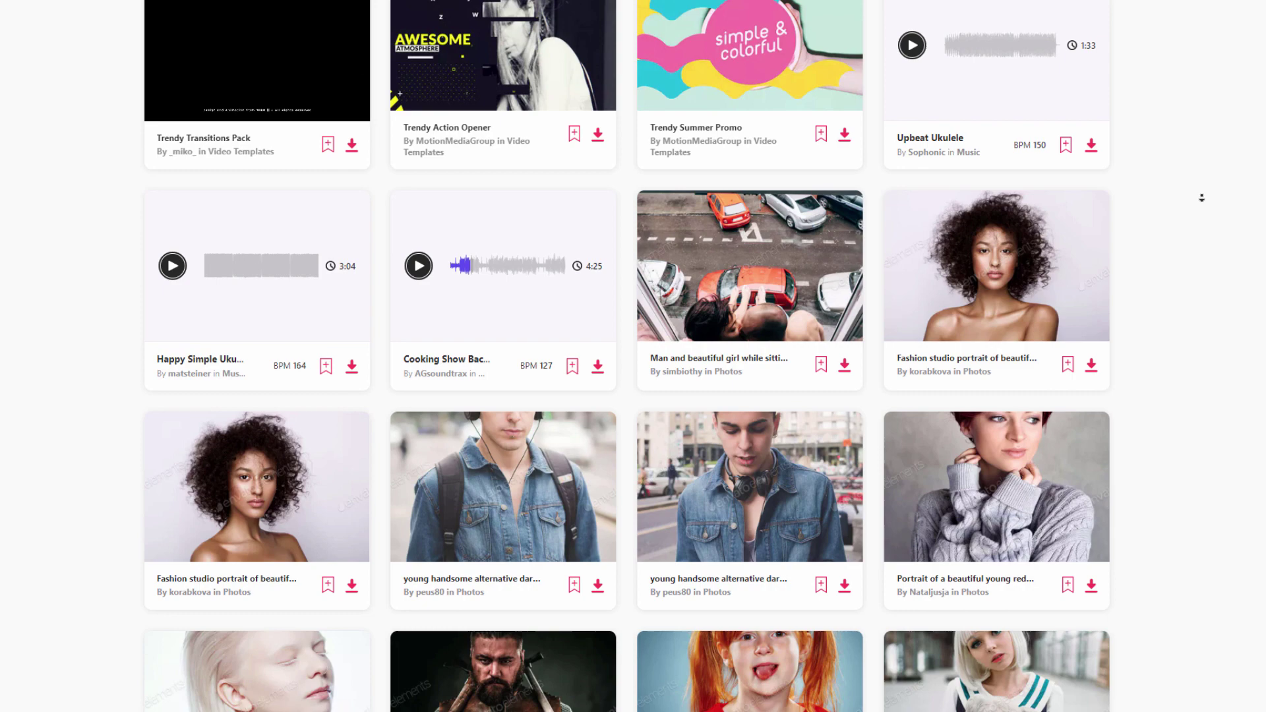
scroll(1202, 198, down, 2)
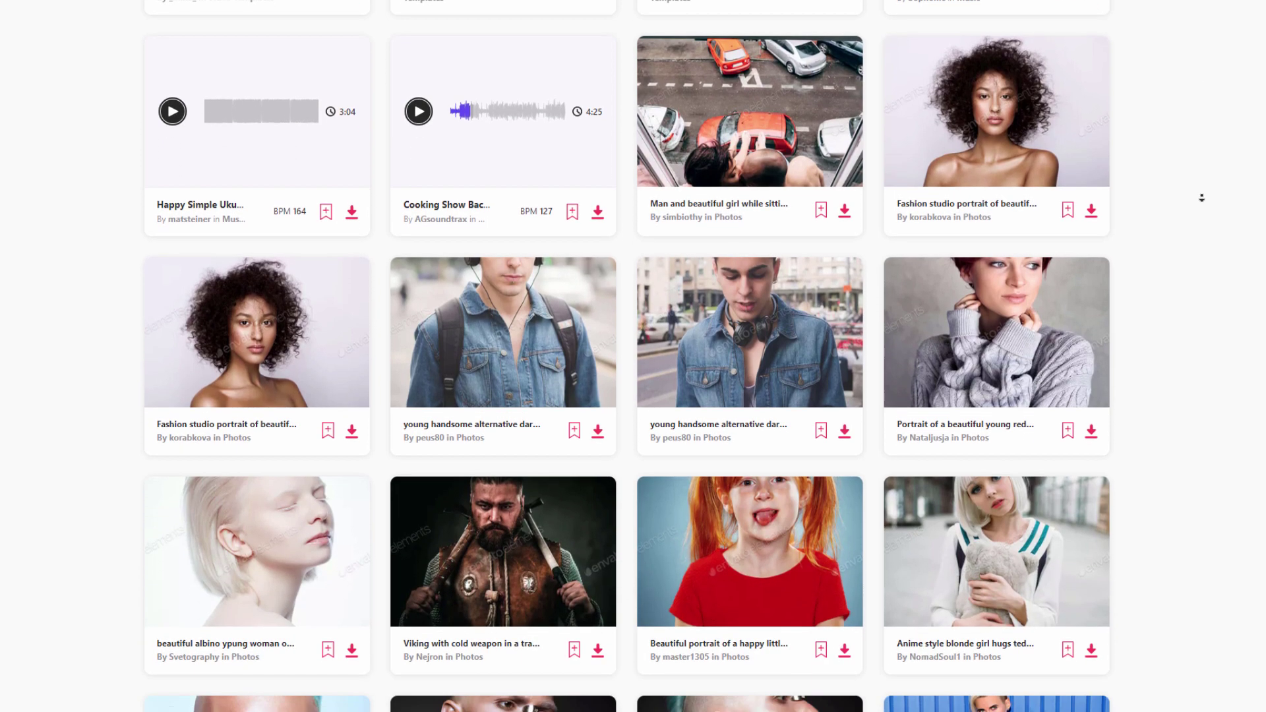
scroll(1201, 198, down, 2)
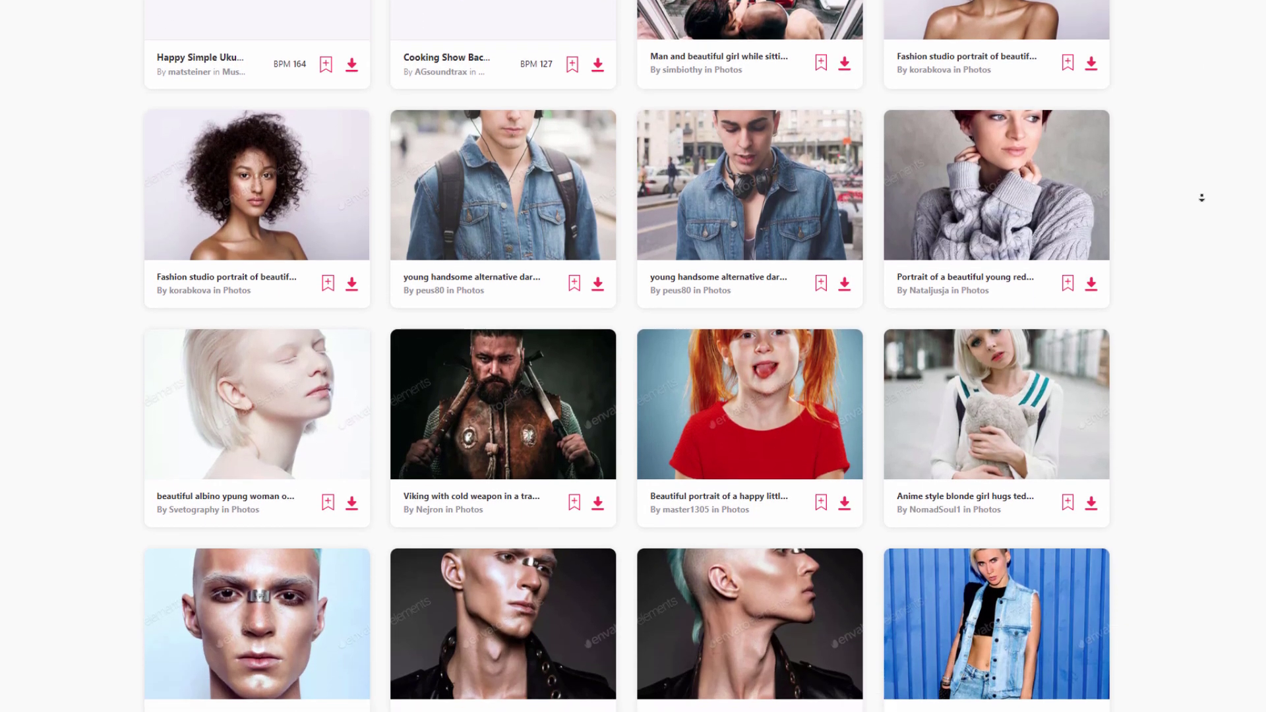
scroll(1201, 198, down, 2)
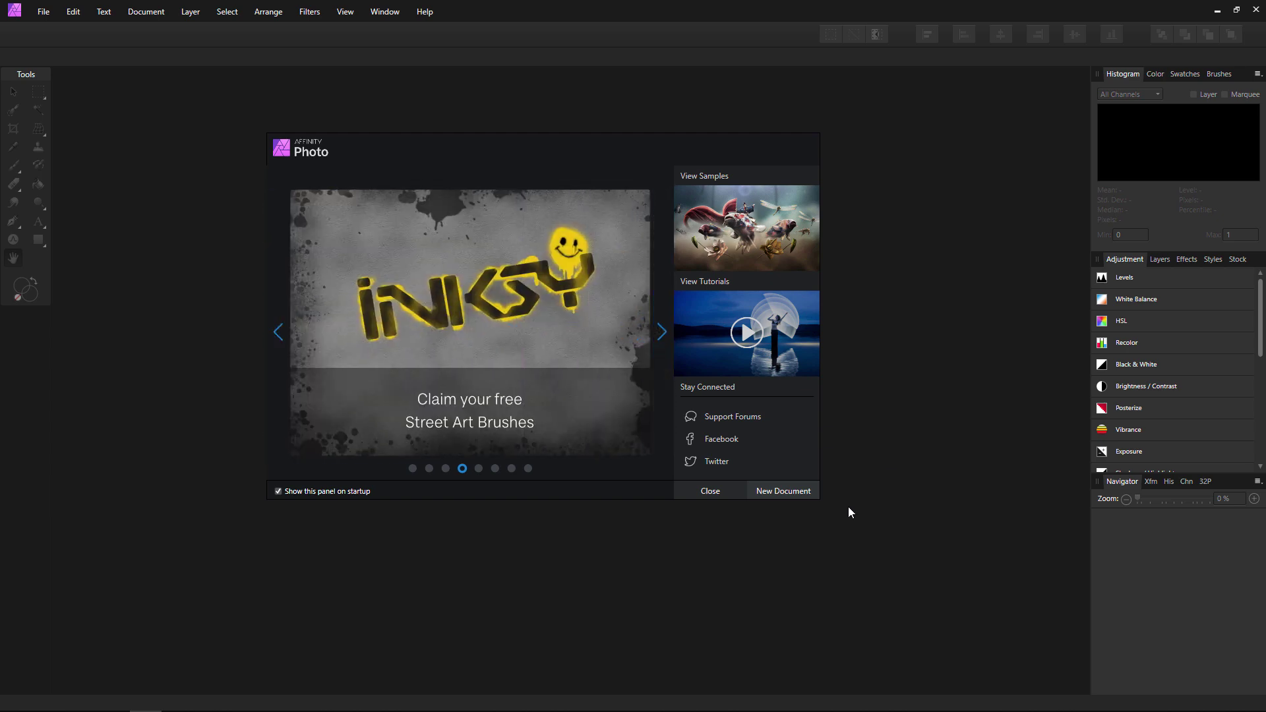
- Start a new document from the welcome panel, showing the Print A4 preset at 300 DPI
click(775, 492)
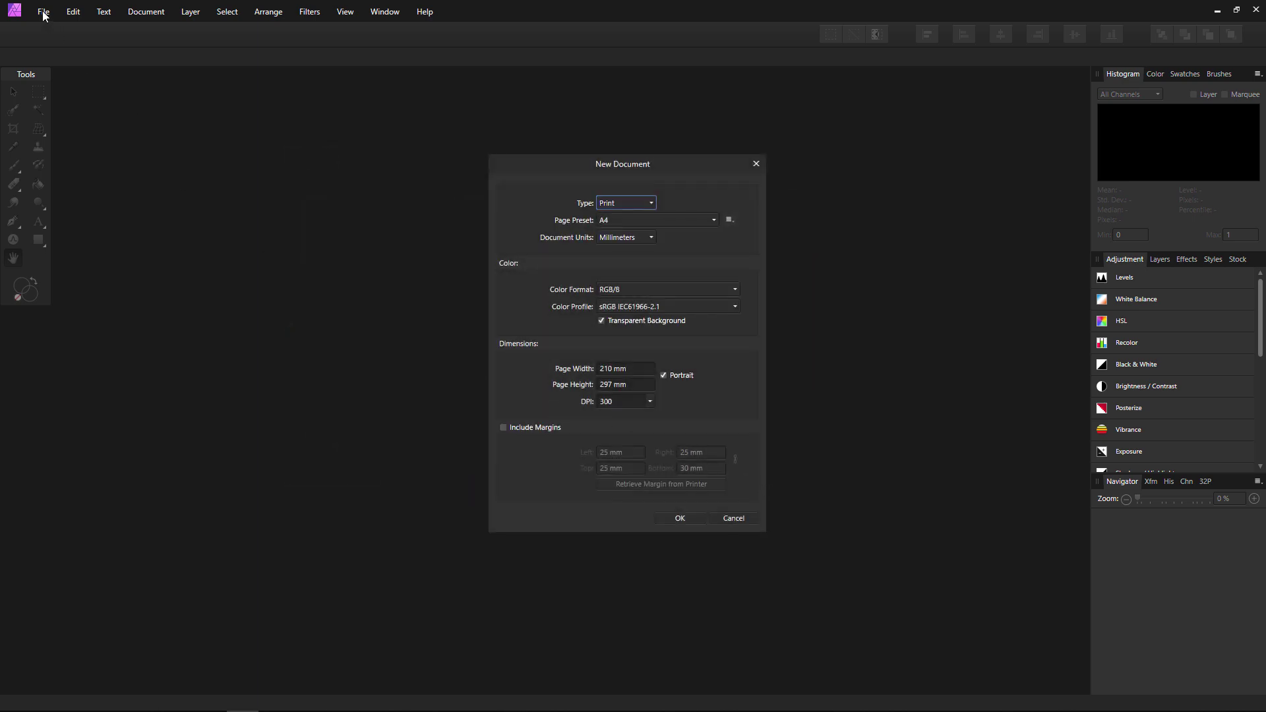
- Keep the A4 preset and set document units to Pixels, giving 2480 × 3507.9 px
drag(693, 162, 634, 126)
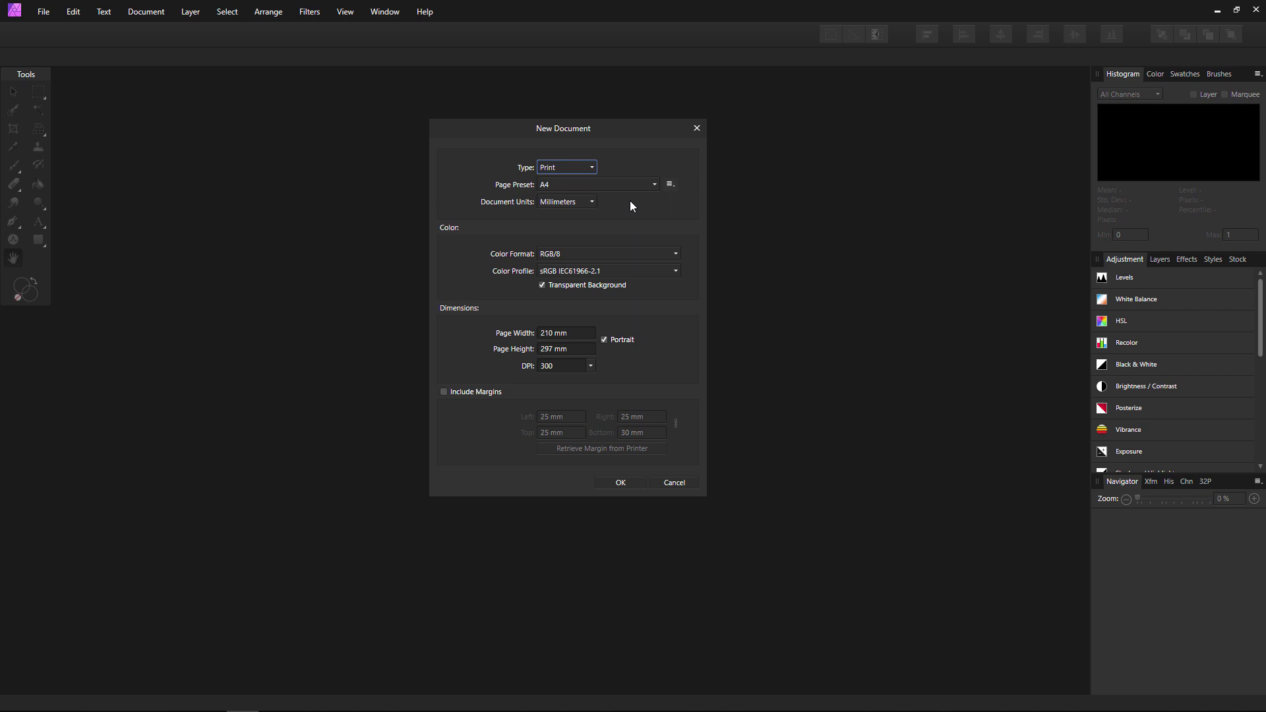
click(642, 186)
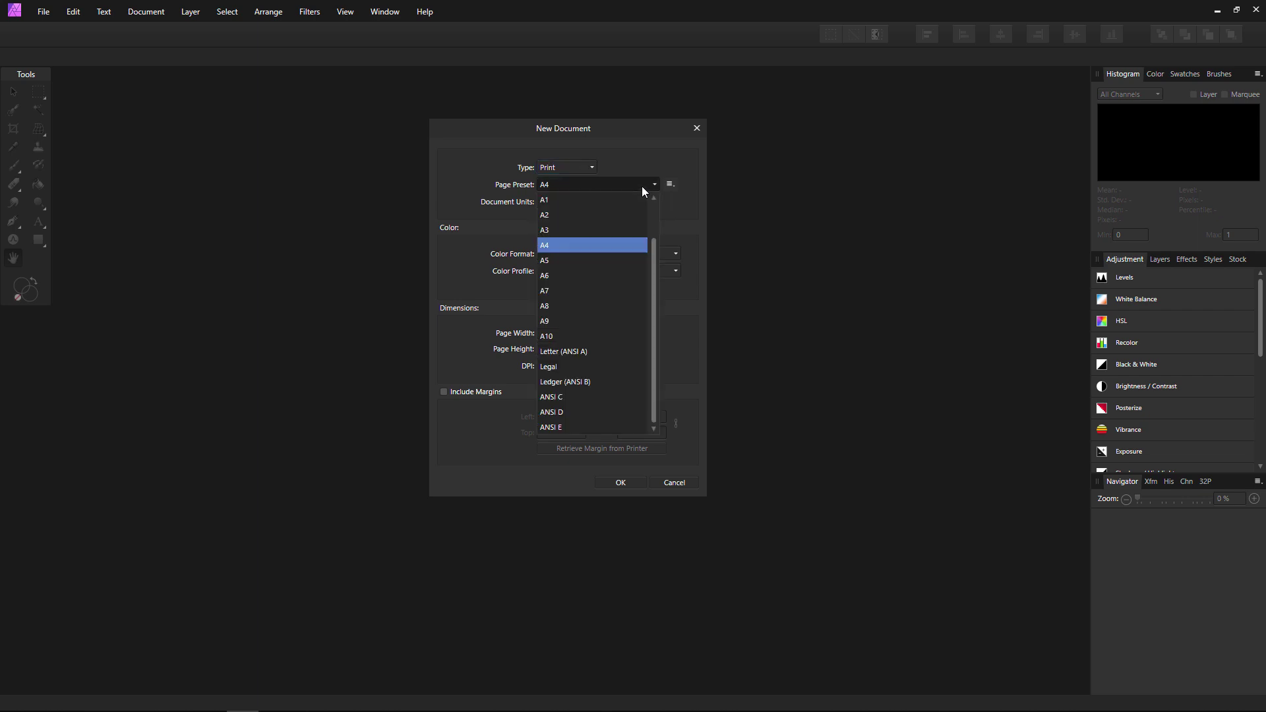
click(642, 186)
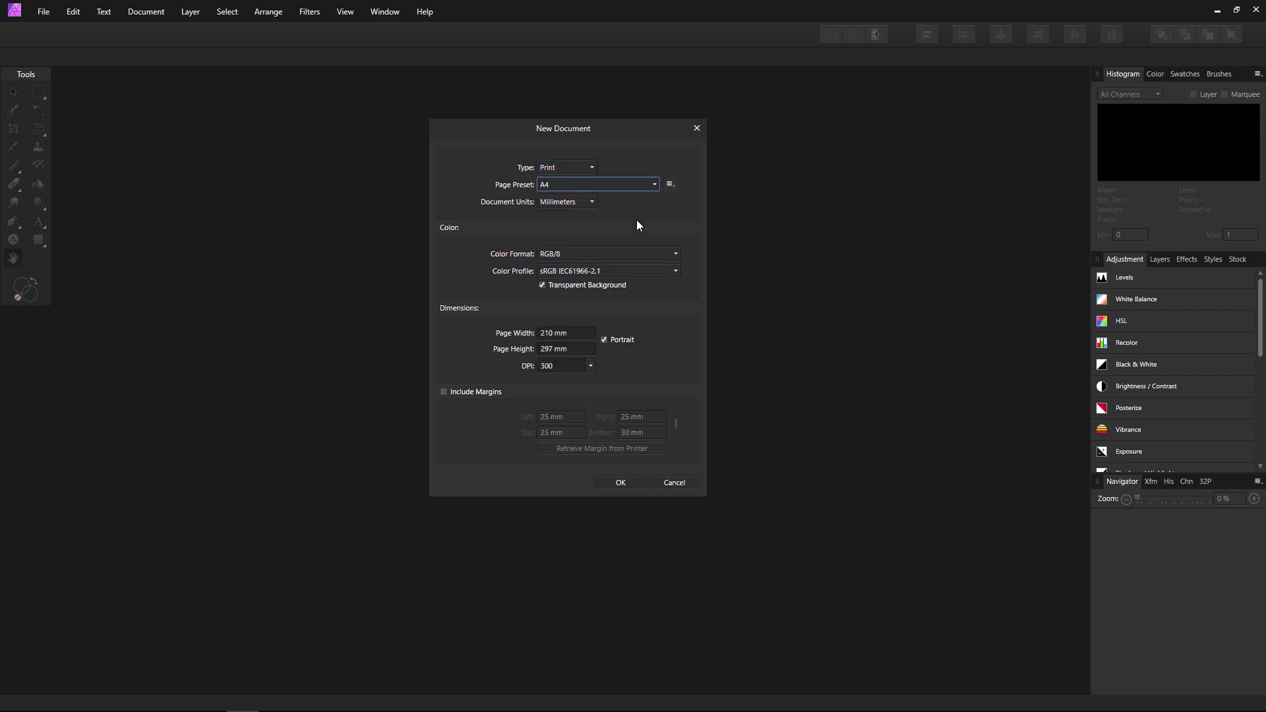
click(592, 201)
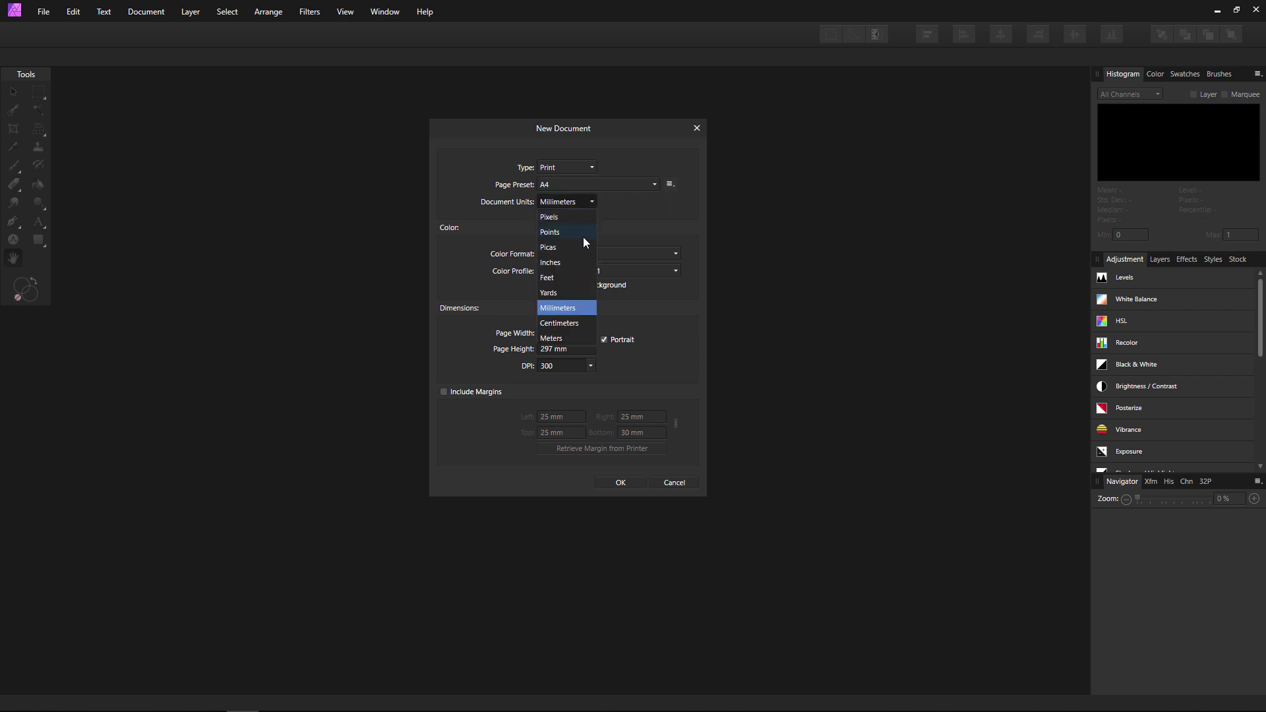
click(571, 218)
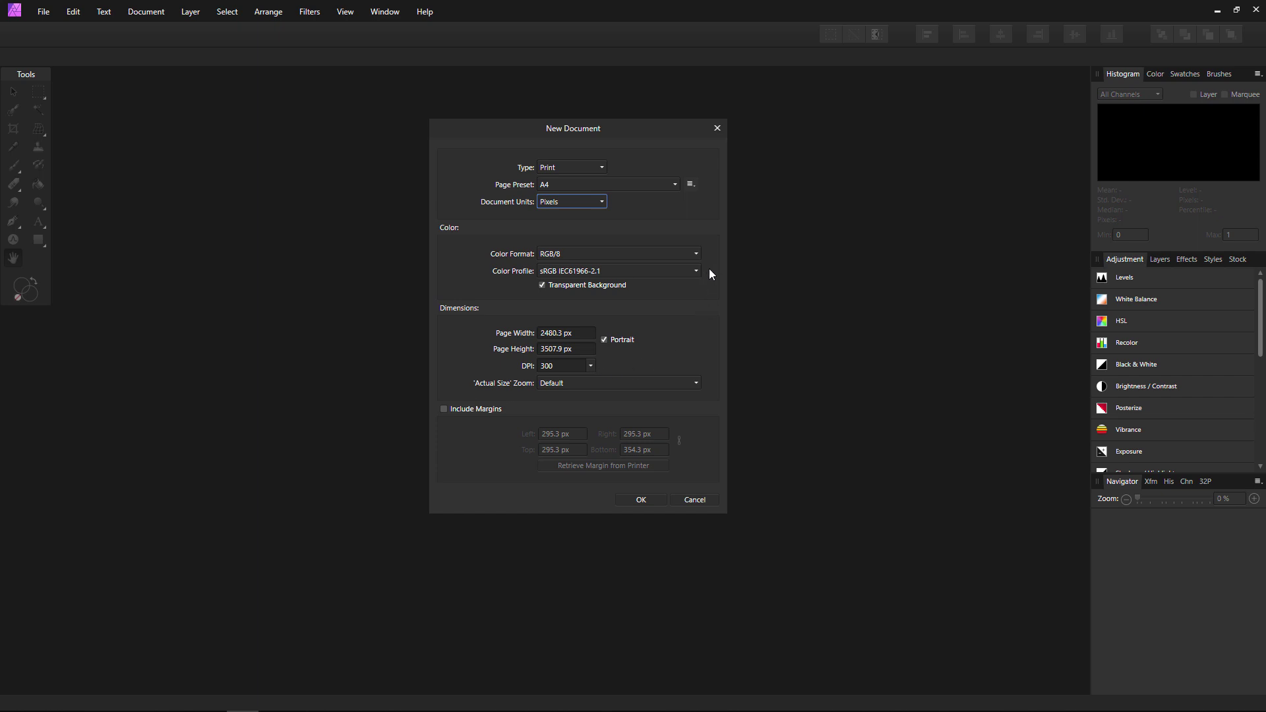
- Create the blank transparent 2480 × 3507 px A4 document
click(640, 499)
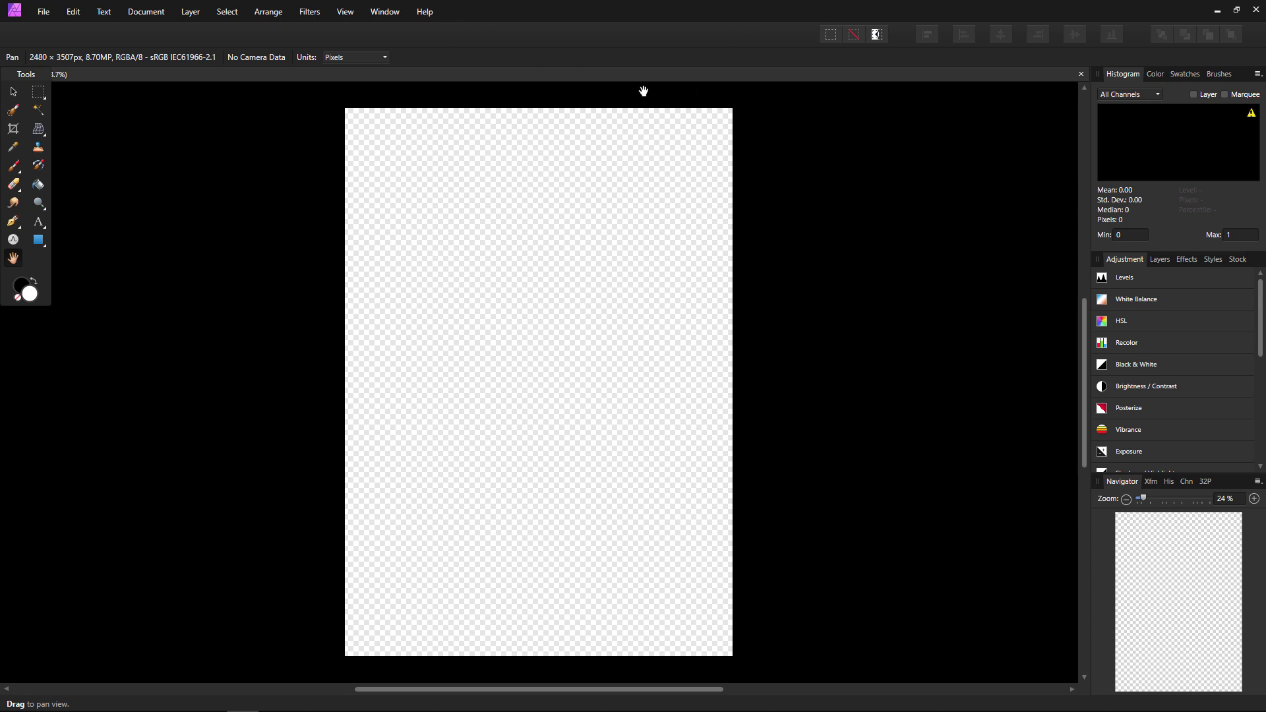
- In User Interface preferences, try the Light UI style, then return to Dark
click(71, 14)
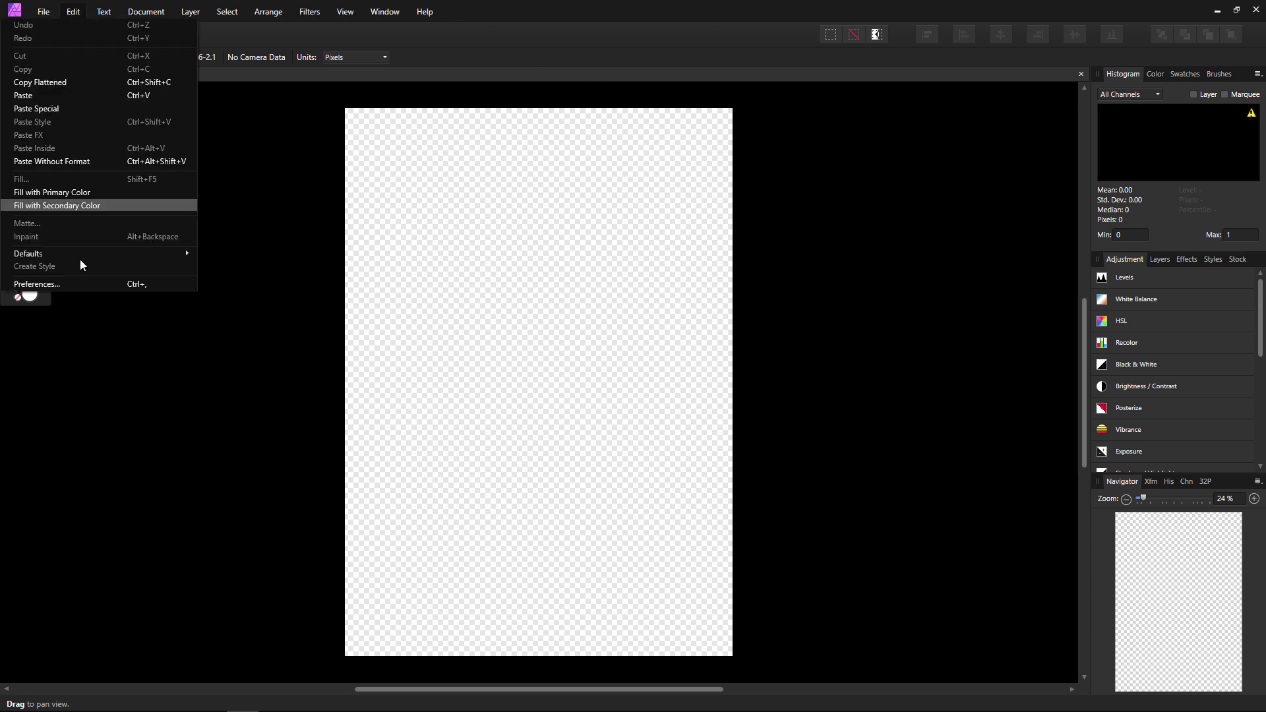
click(78, 284)
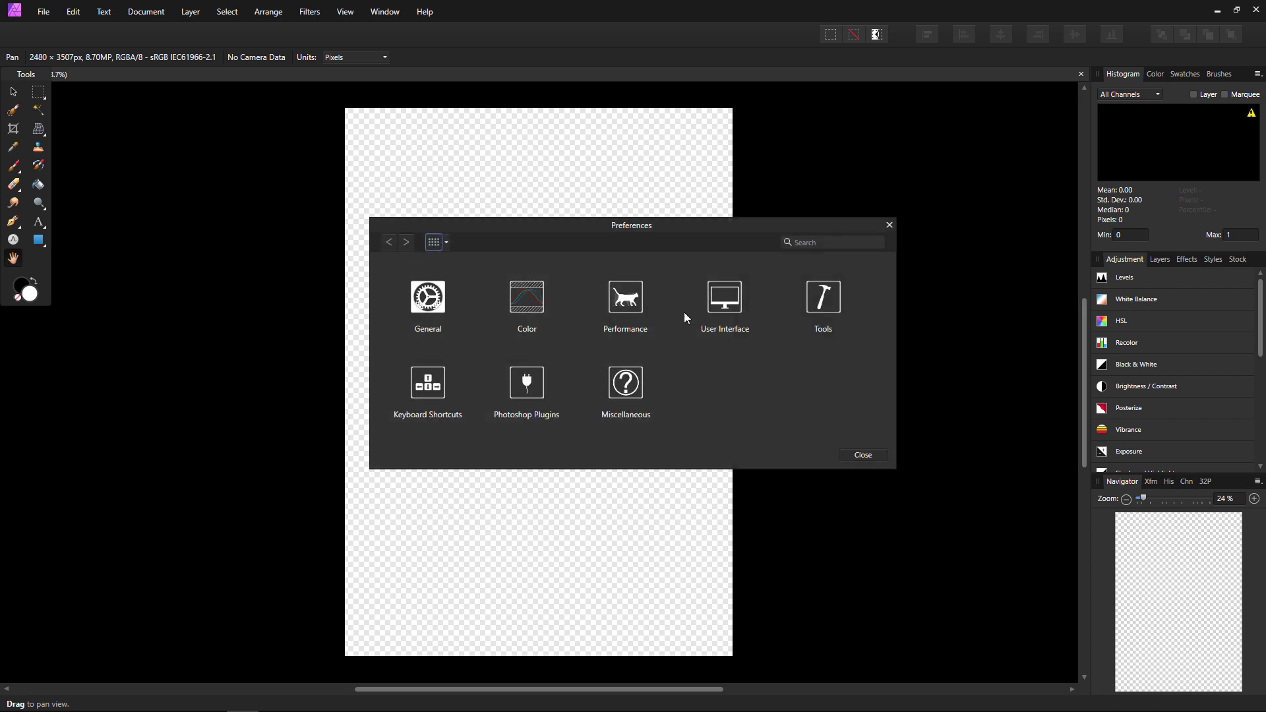
click(724, 300)
drag(678, 226, 612, 152)
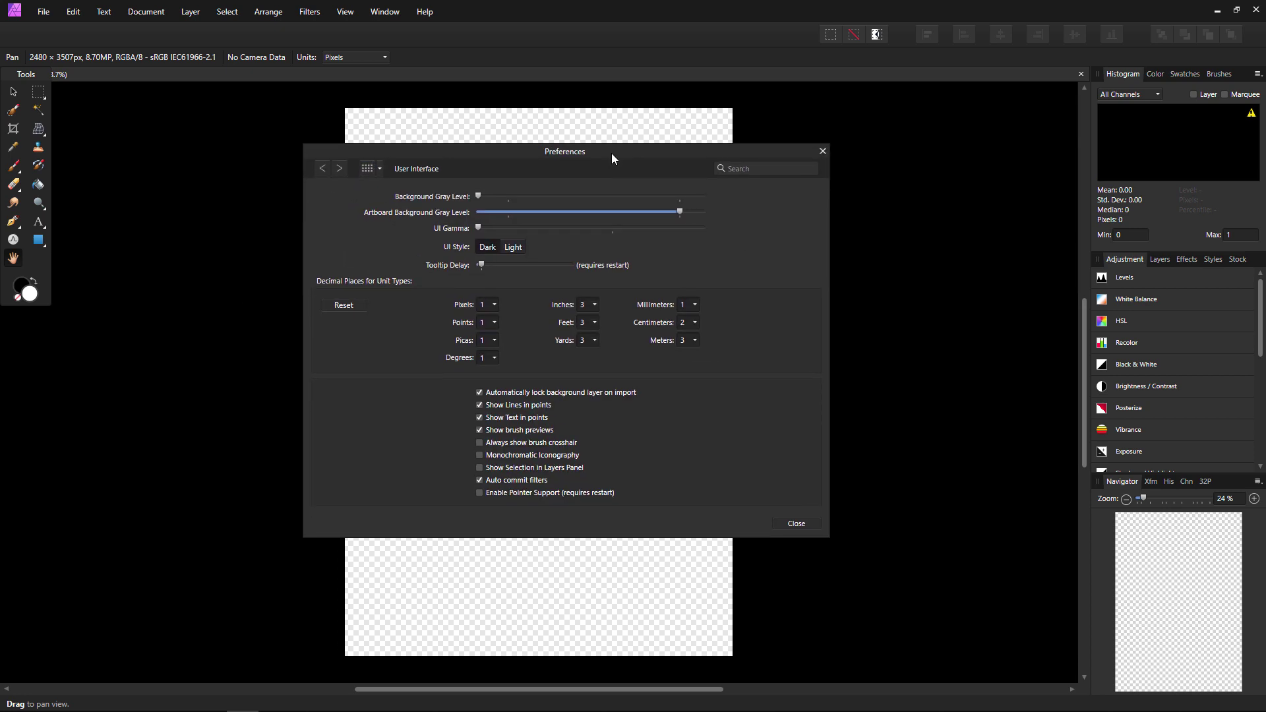
click(513, 246)
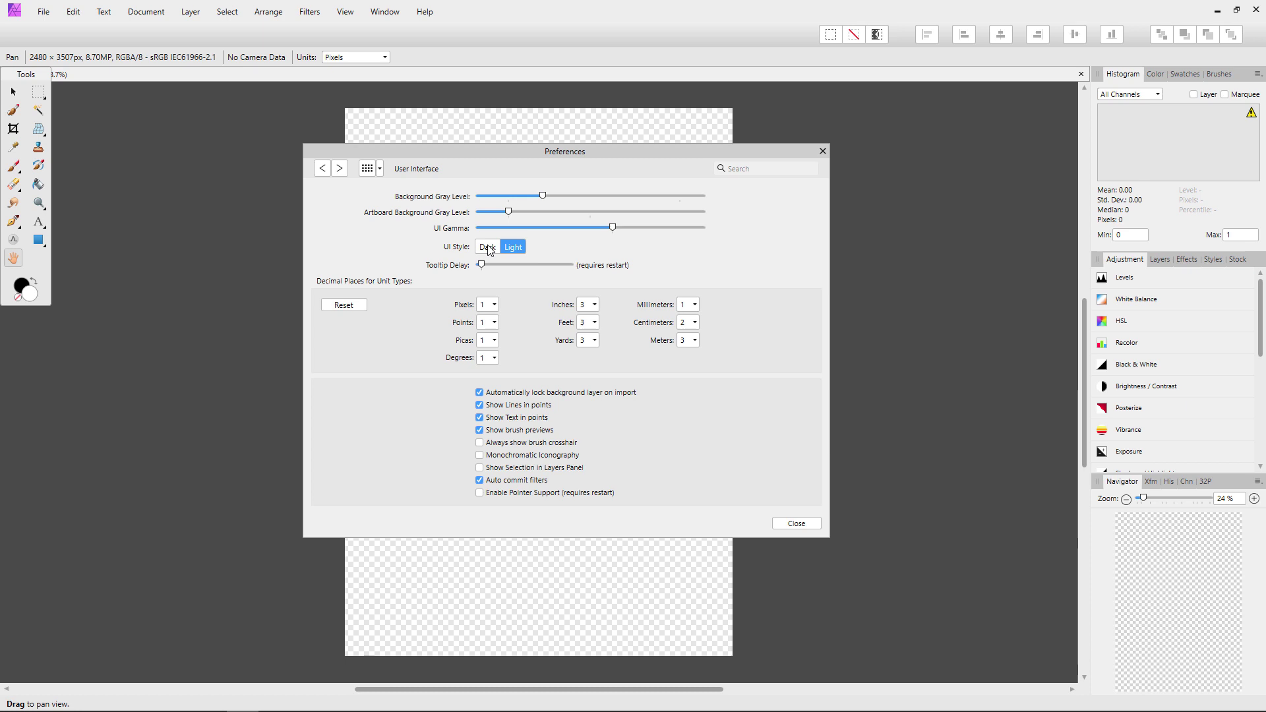
click(487, 246)
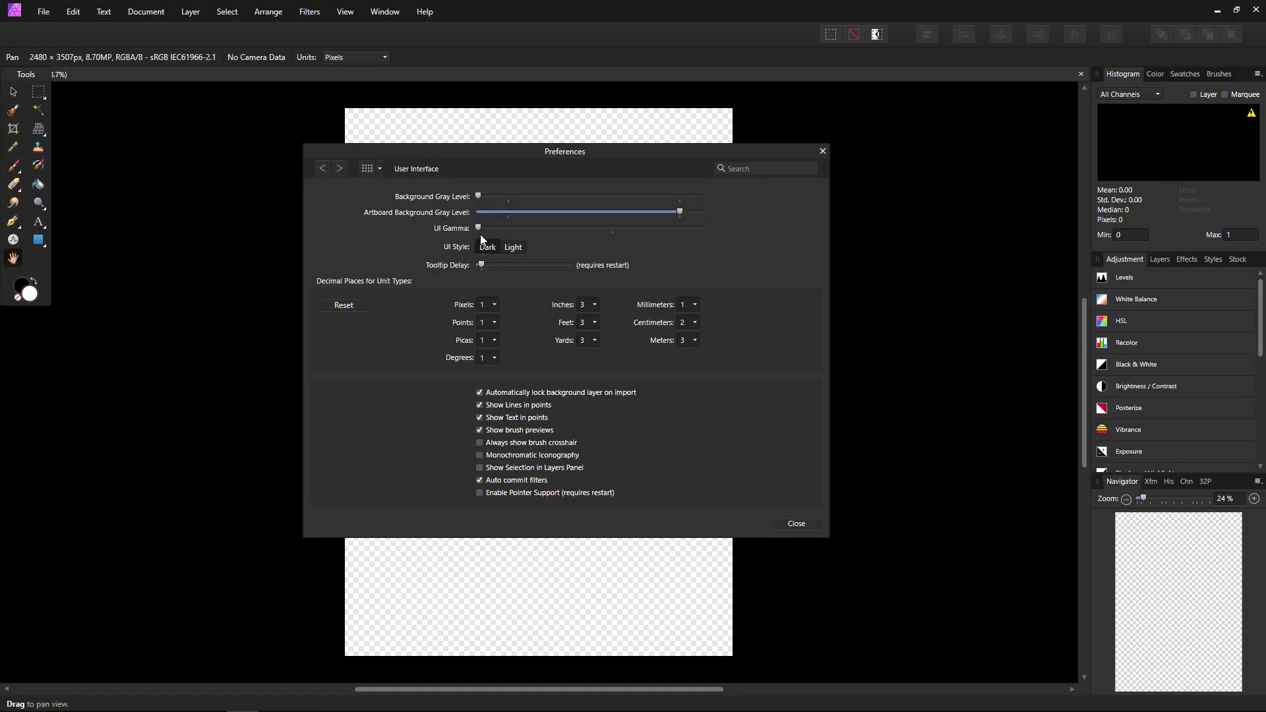
- Adjust the UI Gamma slider and lighten the Background Gray level
drag(479, 228, 756, 248)
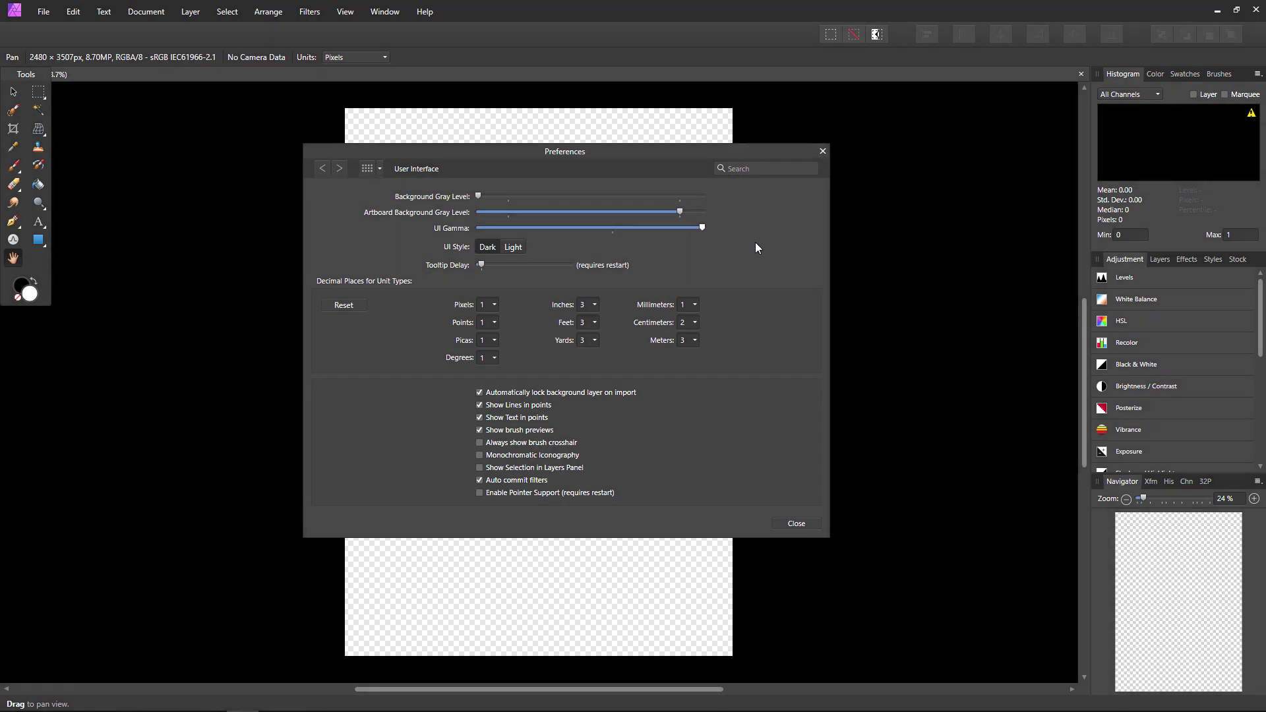
drag(607, 233, 490, 236)
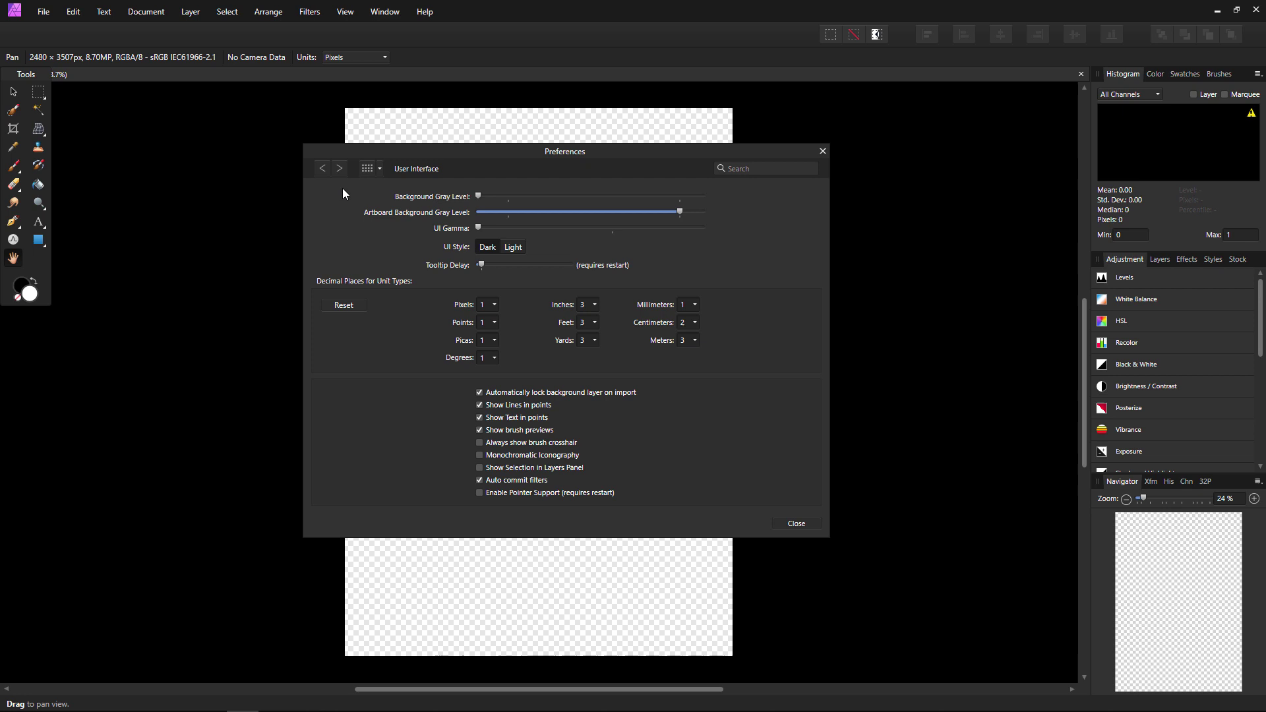
mouse_move(480, 196)
mouse_down()
mouse_move(722, 203)
mouse_move(467, 200)
mouse_up()
- Close Preferences and clear the existing tools out of the toolbar via View > Customize Tools
click(795, 524)
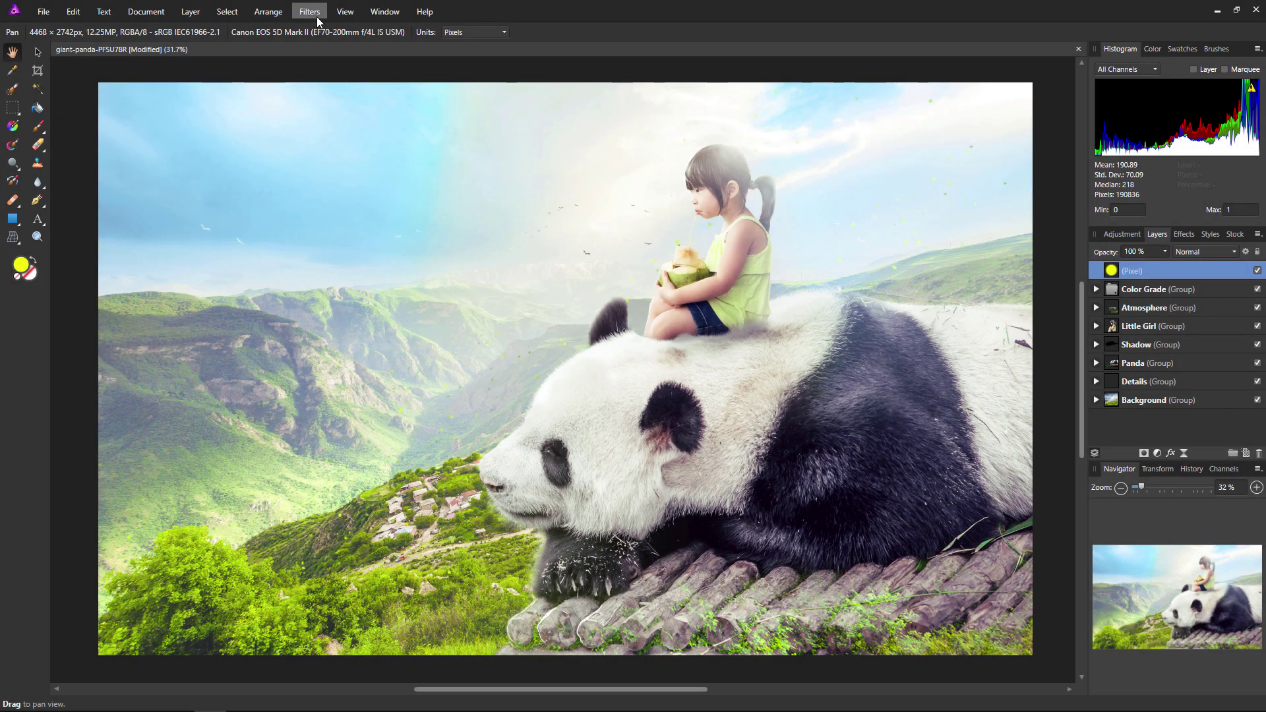
click(348, 14)
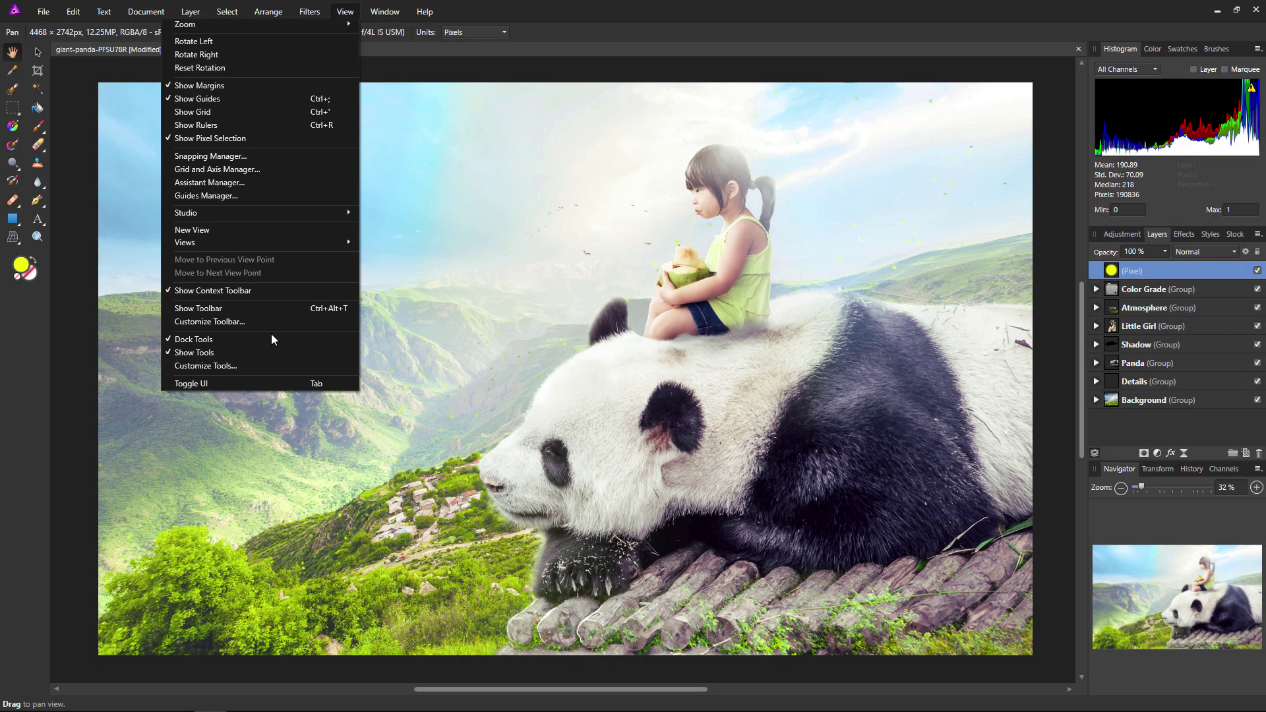
click(252, 366)
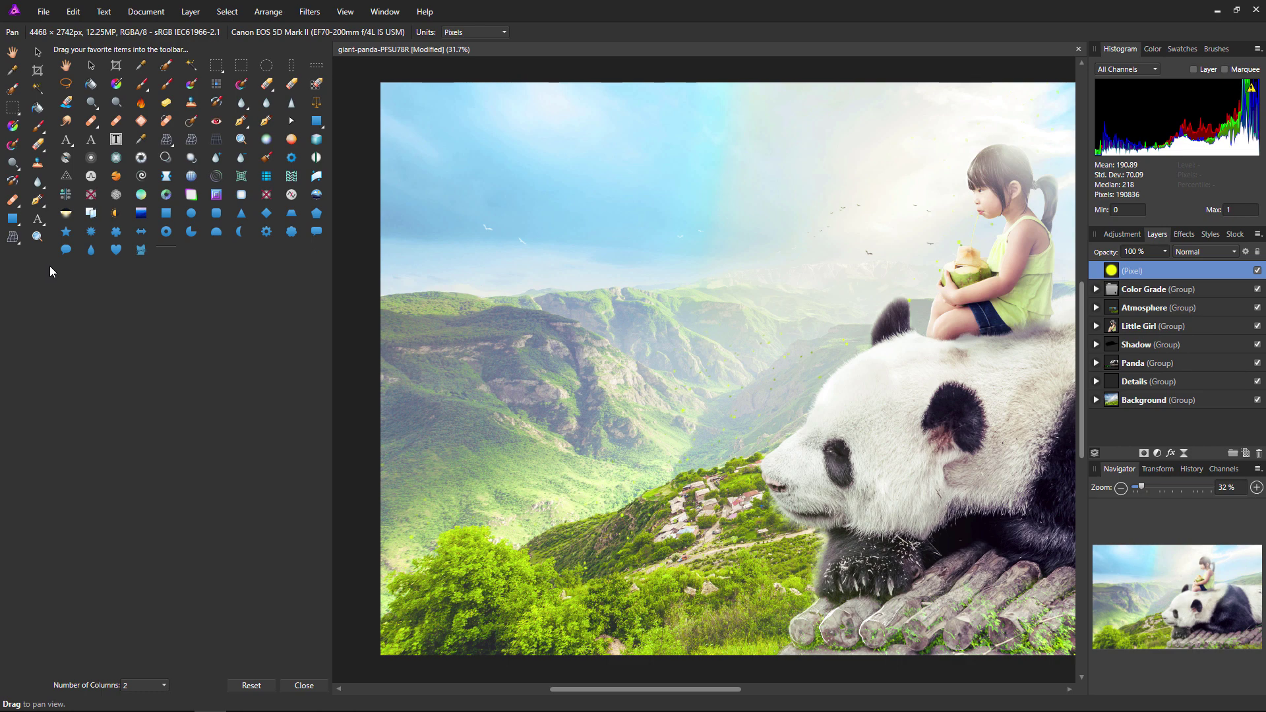
drag(13, 236, 93, 303)
drag(13, 217, 105, 317)
drag(37, 181, 131, 358)
drag(24, 88, 149, 362)
drag(38, 52, 196, 186)
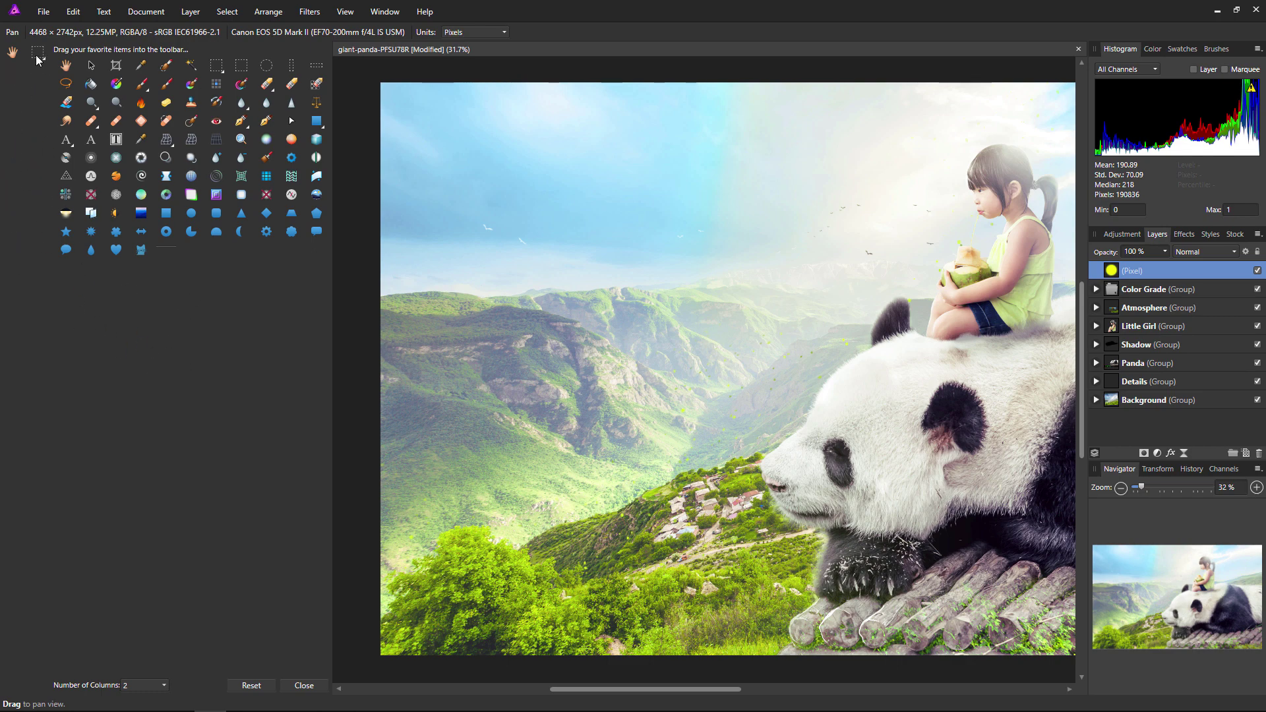
mouse_move(12, 69)
mouse_down()
mouse_move(167, 68)
mouse_move(12, 70)
mouse_up()
- Add brush, magic wand, crop, mesh warp, healing, eraser, fill, dodge, zoom, pen and pan tools
drag(190, 65, 37, 70)
drag(115, 65, 38, 89)
drag(166, 139, 40, 94)
mouse_move(91, 121)
mouse_down()
mouse_move(38, 110)
mouse_move(12, 126)
mouse_up()
drag(217, 102, 11, 143)
drag(266, 84, 38, 142)
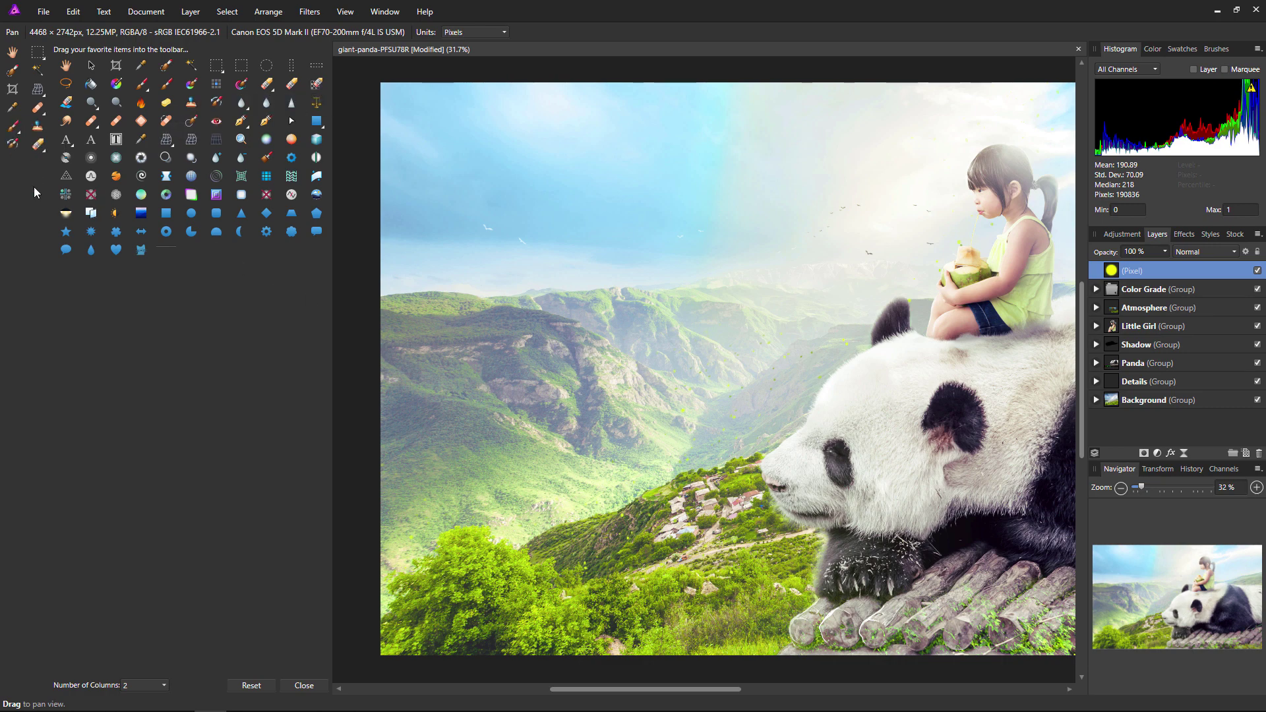
drag(91, 84, 12, 162)
drag(66, 121, 37, 162)
drag(157, 154, 14, 182)
drag(267, 121, 38, 182)
drag(66, 65, 175, 270)
- Float the Effects and Adjustment panels over the canvas and close the right-hand studio
click(303, 686)
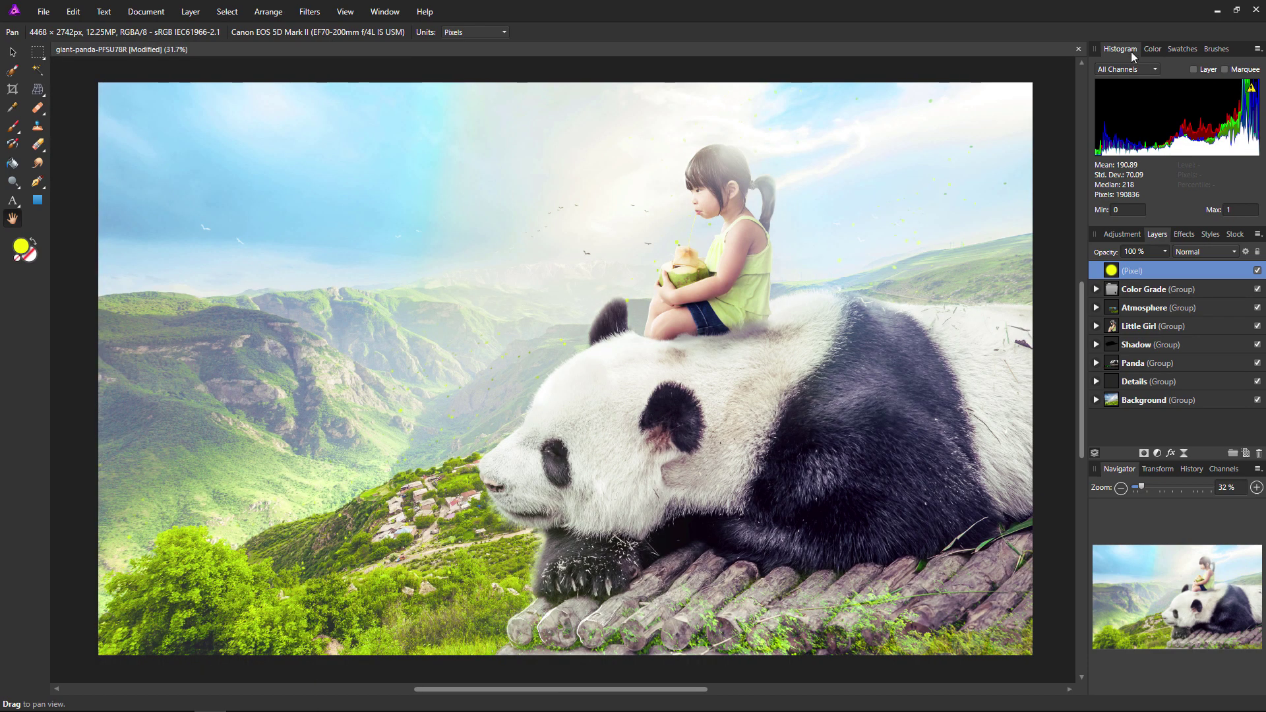
drag(1120, 48, 639, 46)
drag(1113, 52, 982, 117)
drag(1079, 65, 60, 158)
drag(515, 246, 834, 246)
drag(513, 191, 818, 250)
click(528, 191)
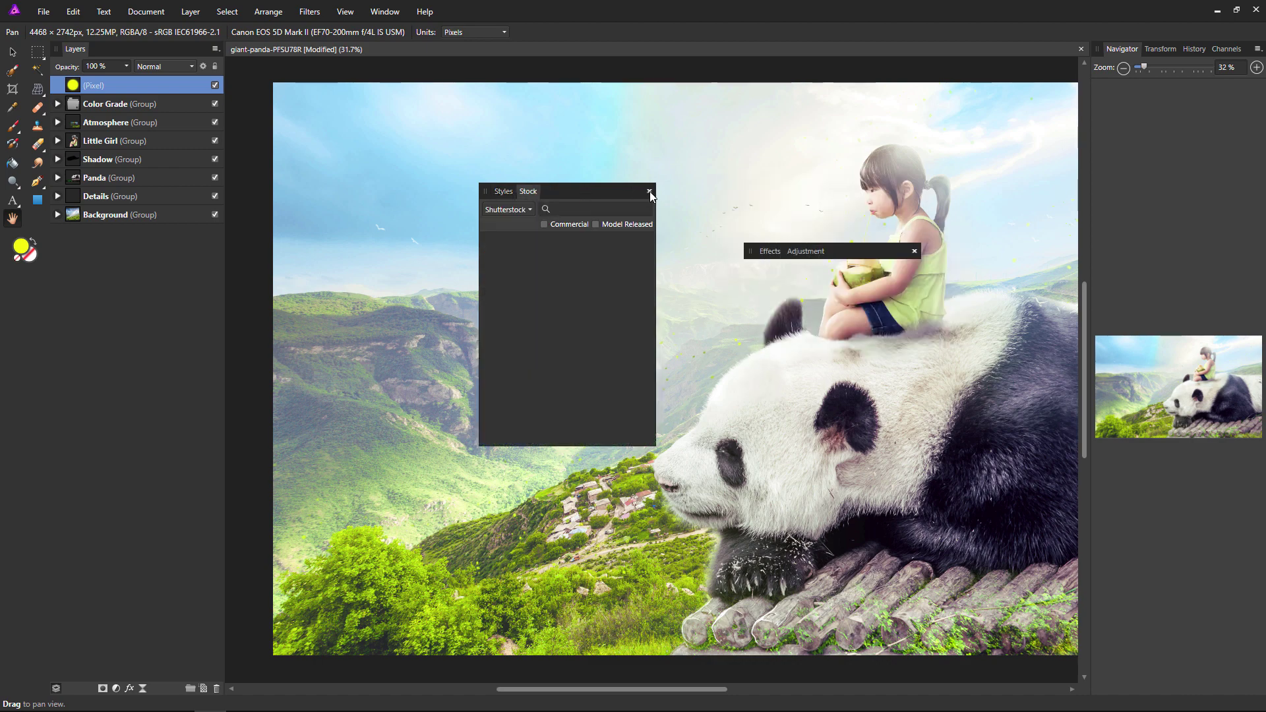
click(650, 191)
drag(1122, 49, 120, 52)
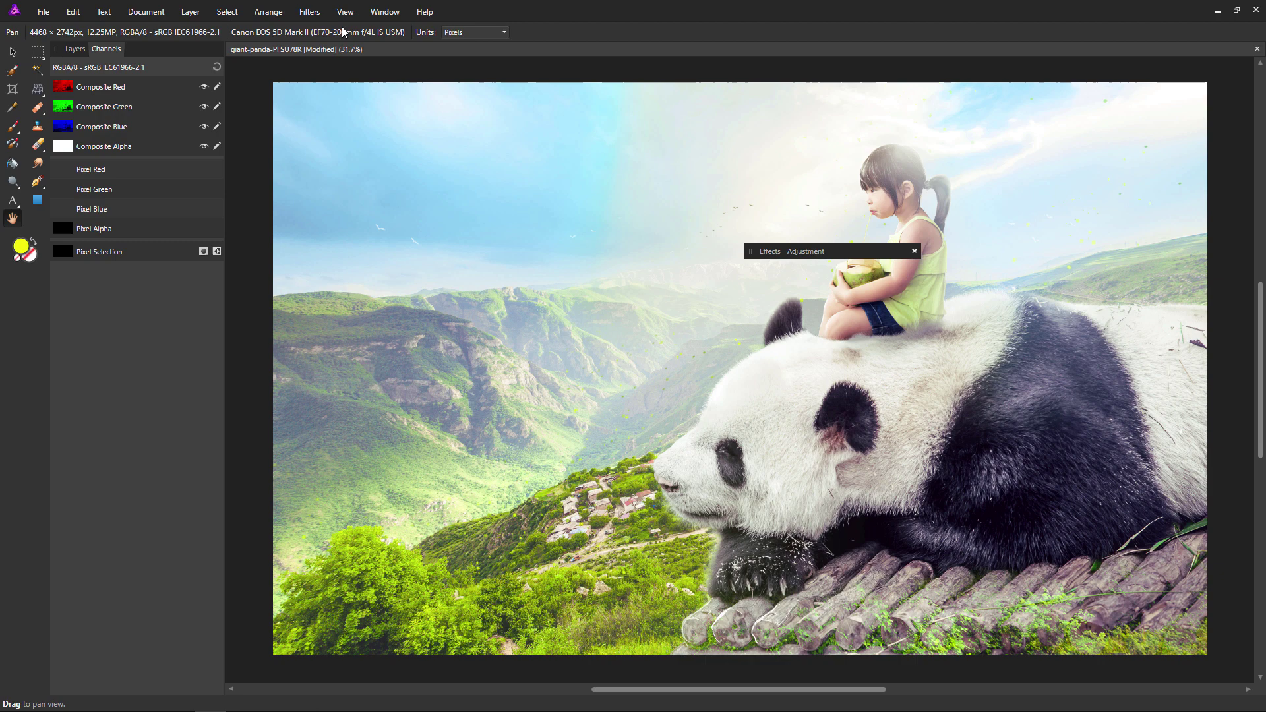
- Add the Brushes panel to the floating Adjustment group and collapse it
click(344, 12)
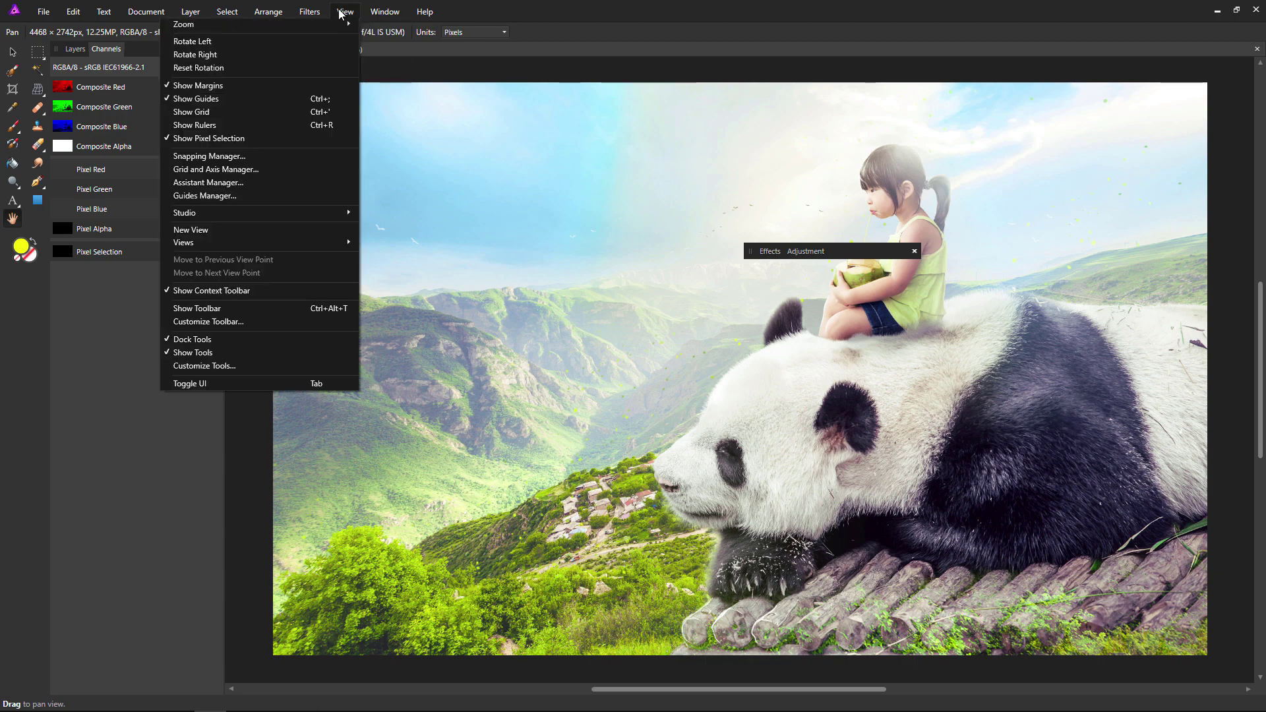
click(341, 11)
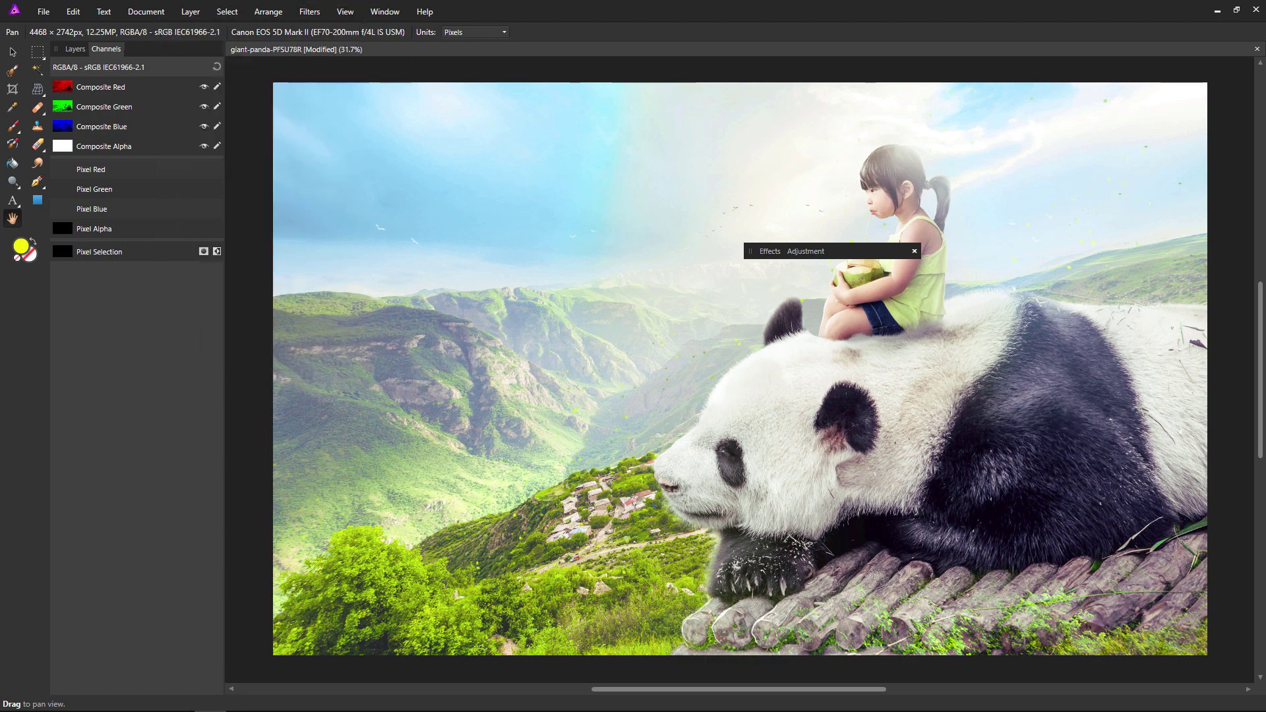
click(342, 12)
mouse_move(334, 212)
click(108, 246)
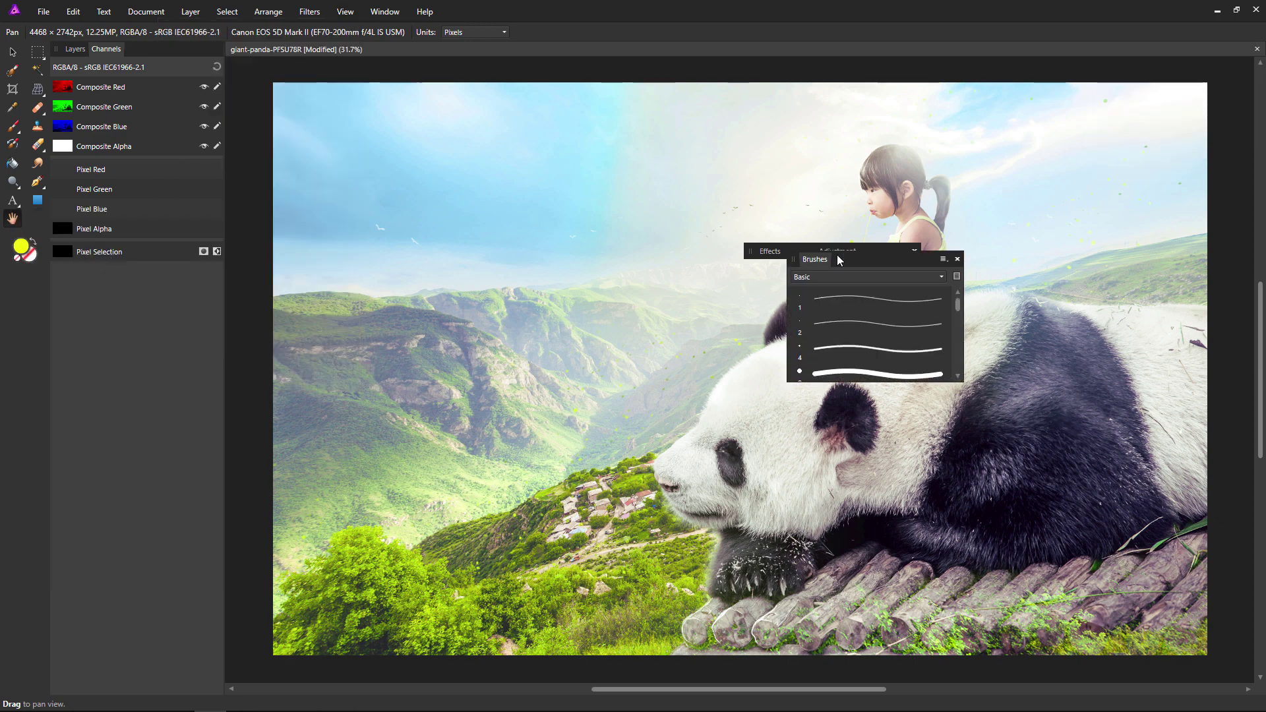
click(806, 252)
drag(805, 251, 788, 257)
- Add the Color panel to the group and close the separated Effects panel
click(343, 12)
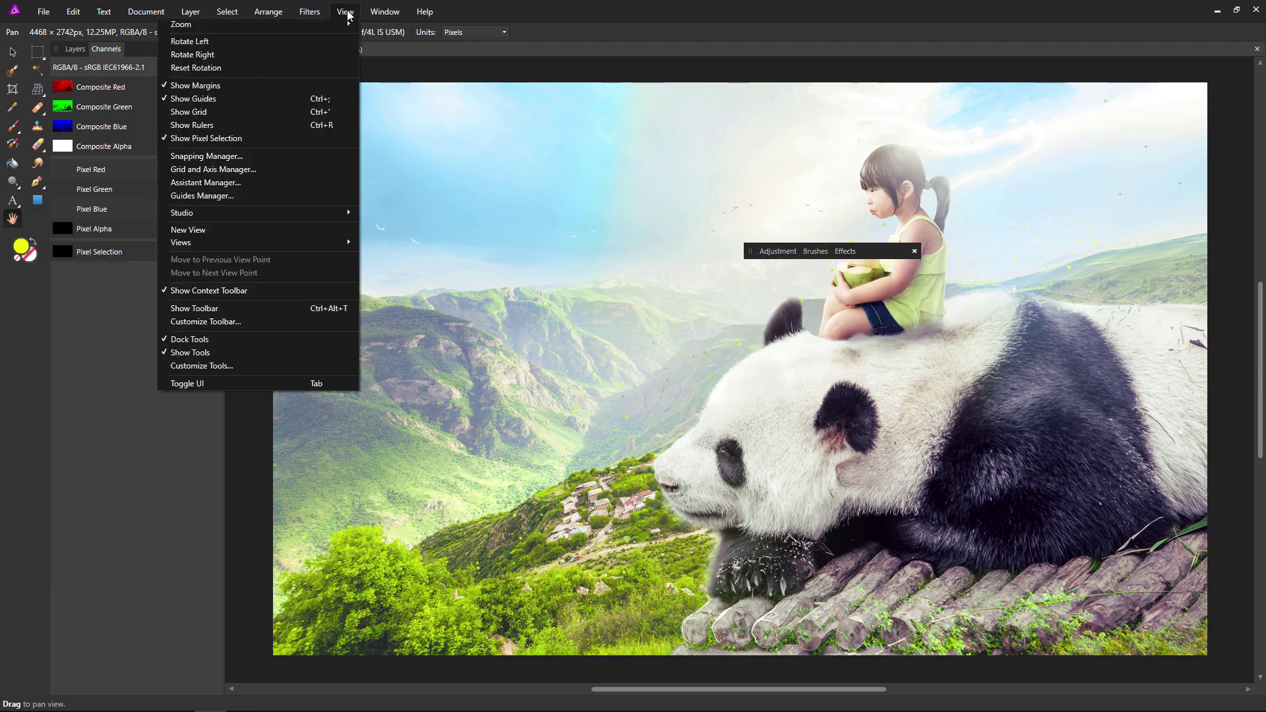
mouse_move(334, 212)
click(113, 279)
click(845, 251)
drag(845, 251, 486, 336)
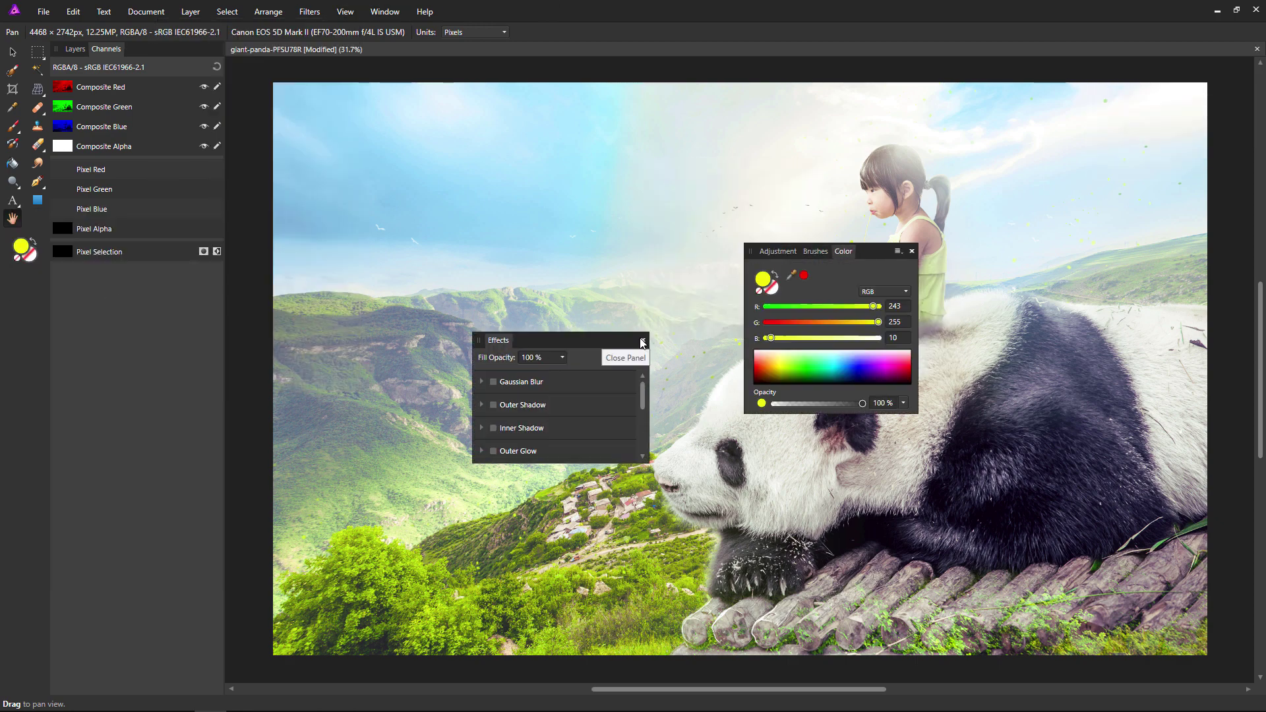
click(645, 335)
- Dock the Swatches and Character panels into the floating group
click(309, 12)
mouse_move(264, 210)
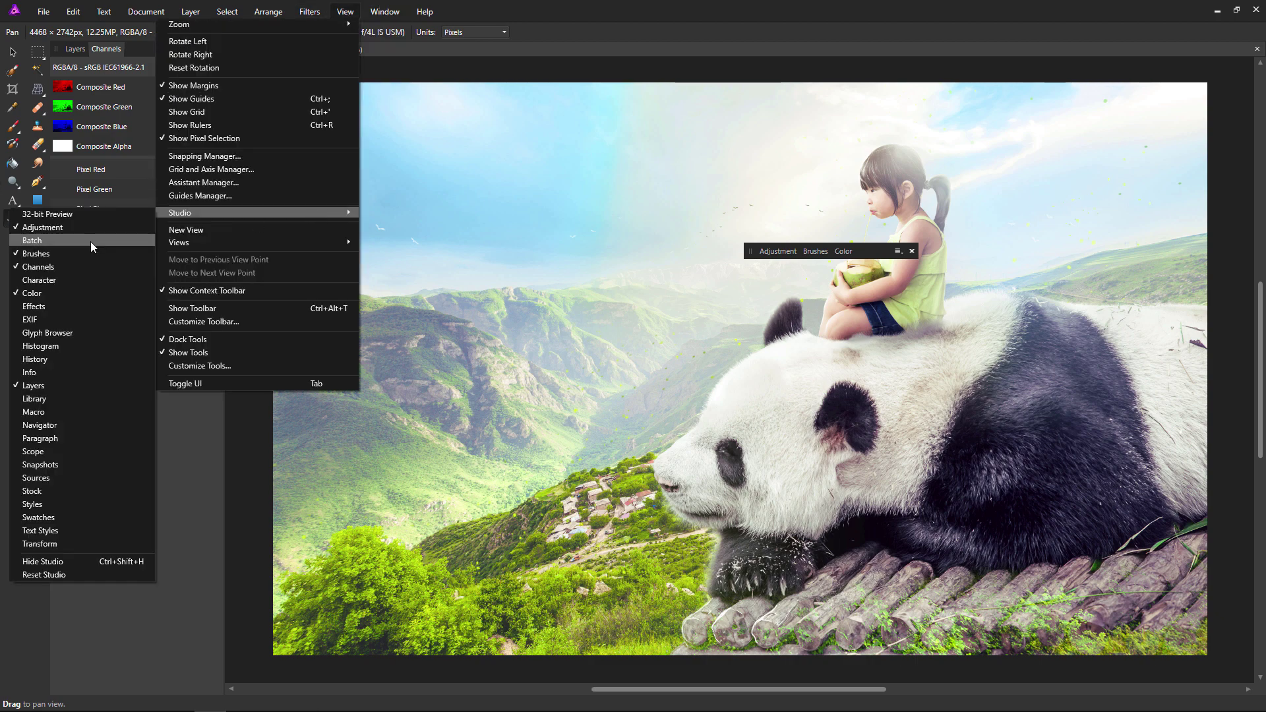
click(66, 494)
drag(877, 274, 872, 251)
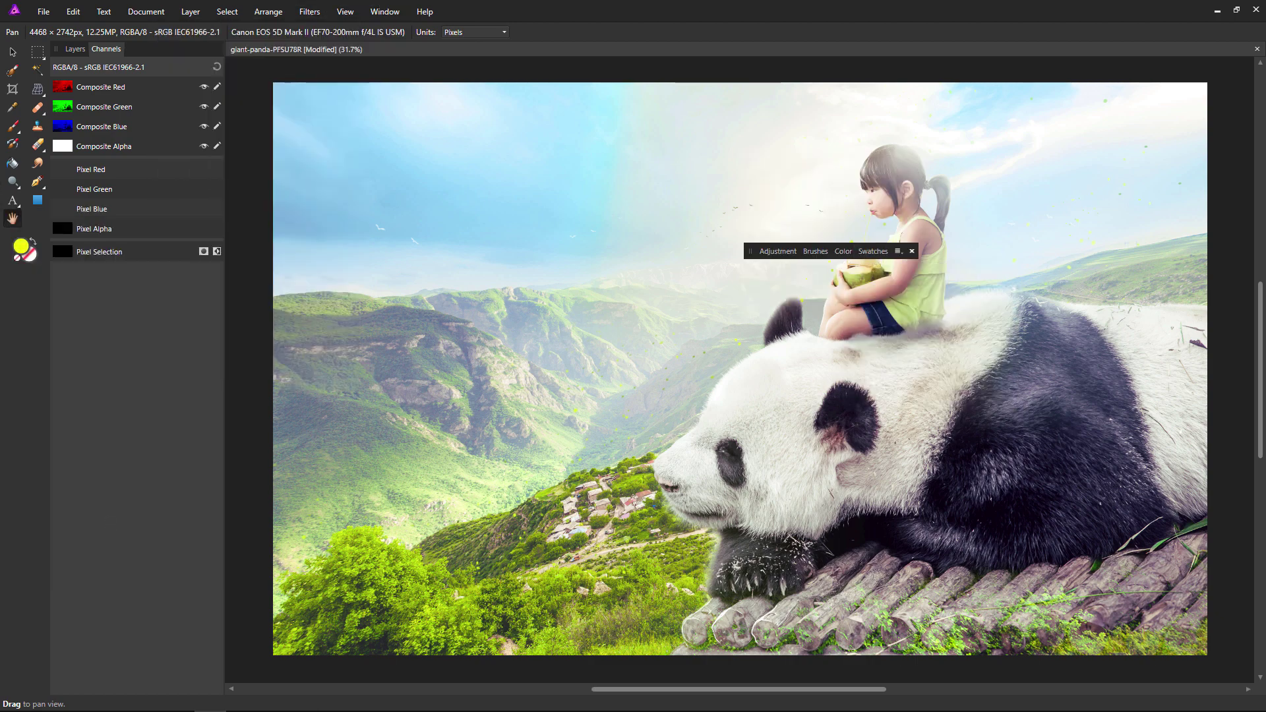
click(344, 12)
mouse_move(300, 212)
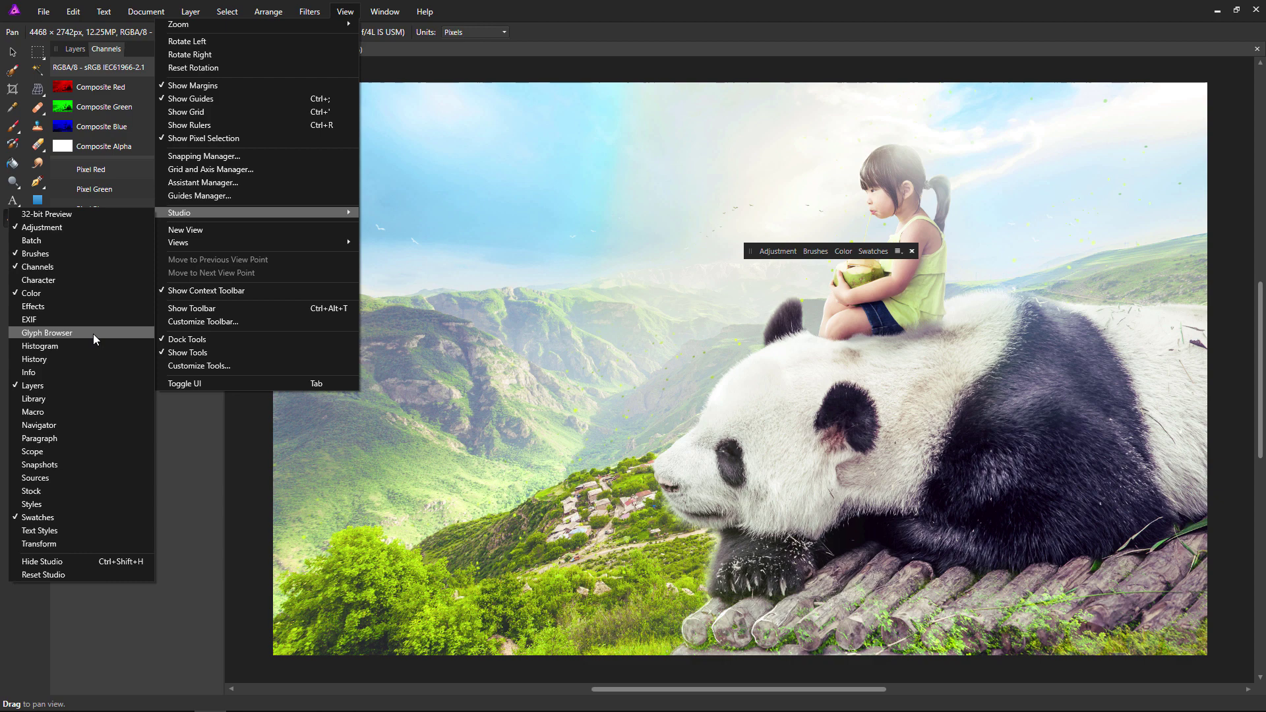
click(39, 280)
drag(1002, 251, 874, 254)
click(762, 254)
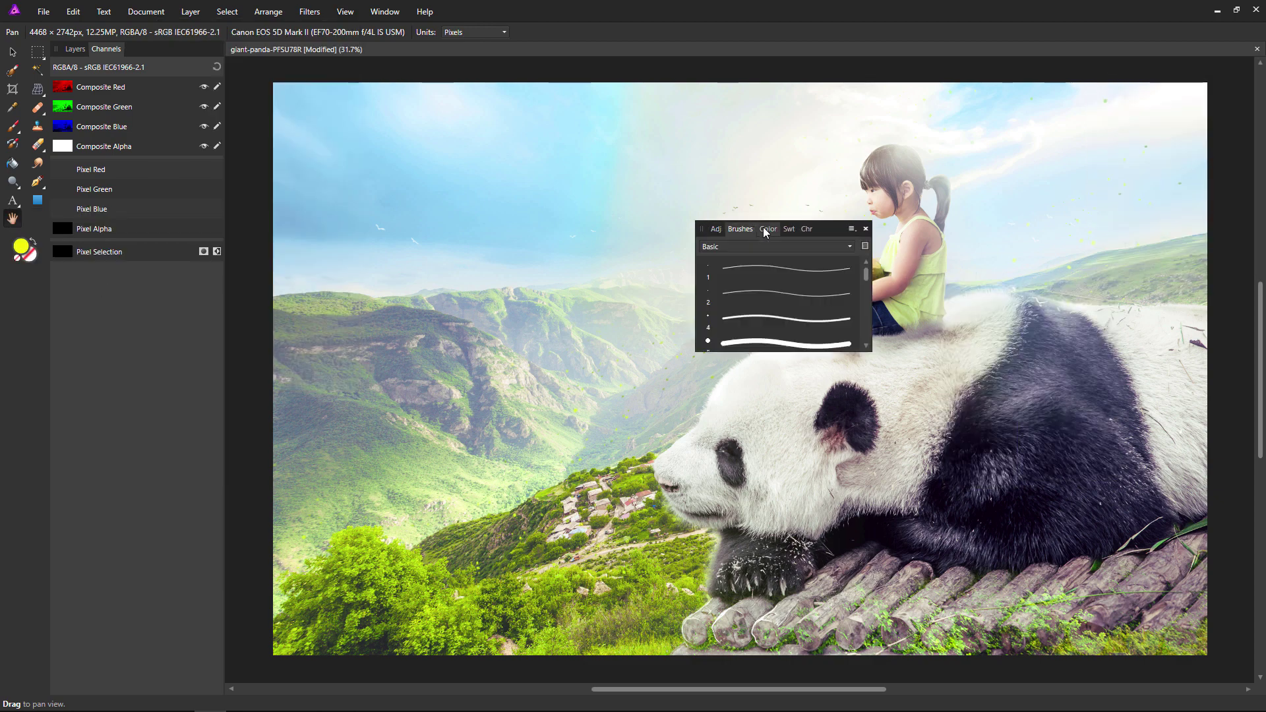
- Group the Paragraph panel with Character and bring up the Macro panel
click(345, 12)
mouse_move(323, 212)
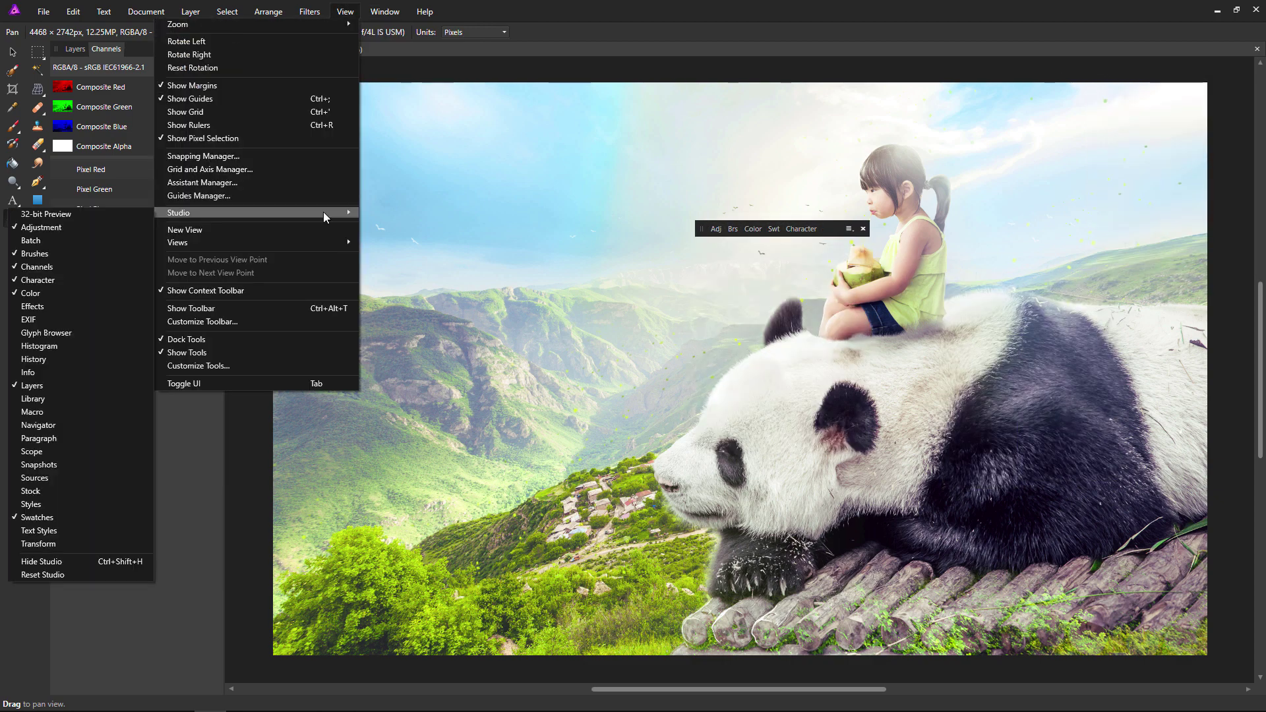
click(39, 437)
drag(801, 229, 820, 253)
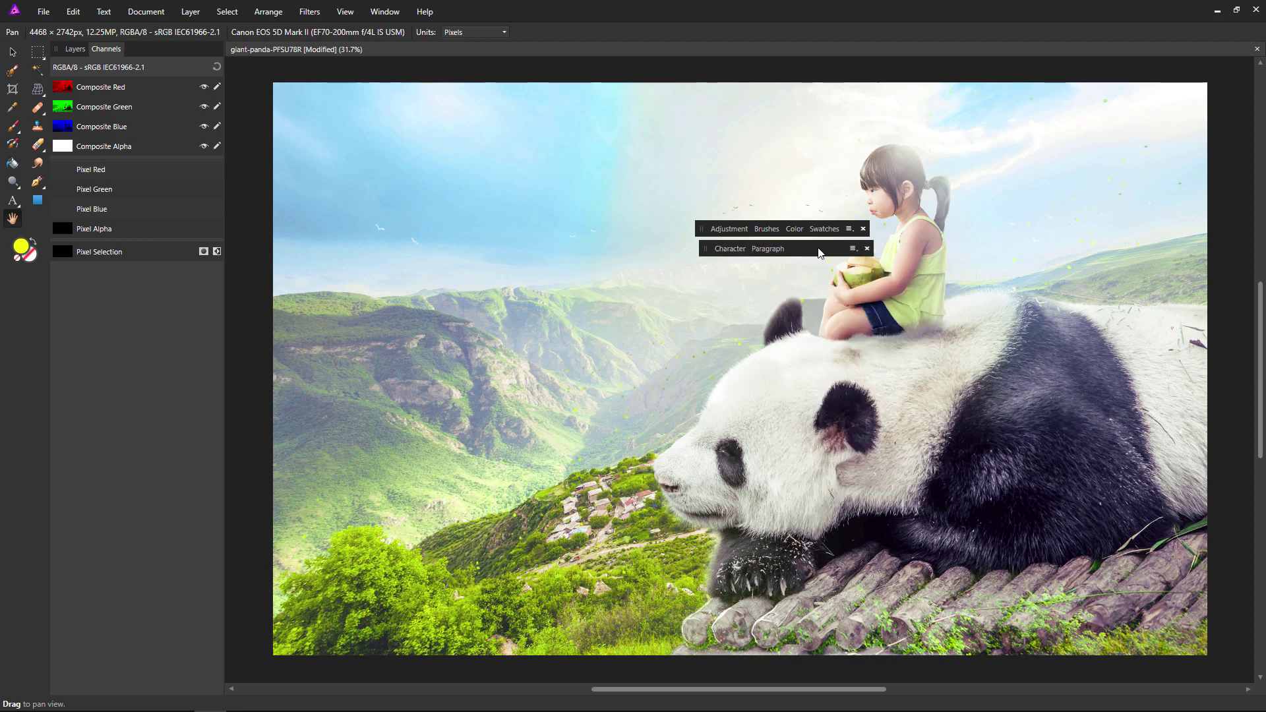
click(309, 12)
mouse_move(345, 12)
mouse_move(296, 212)
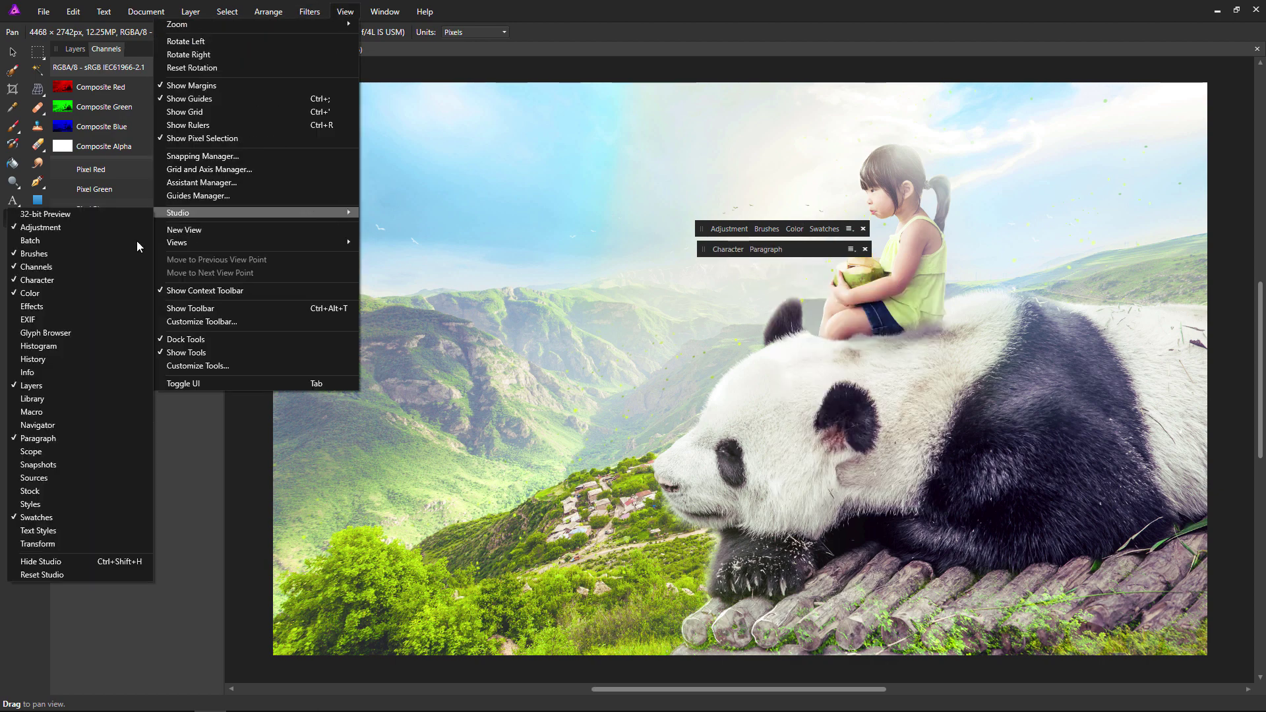
click(32, 411)
- Move the Adjustment group right, stack text and Macro panels beneath it, and show Layers
mouse_move(702, 229)
mouse_down()
mouse_move(1068, 80)
mouse_move(1074, 98)
mouse_up()
drag(698, 272, 1082, 117)
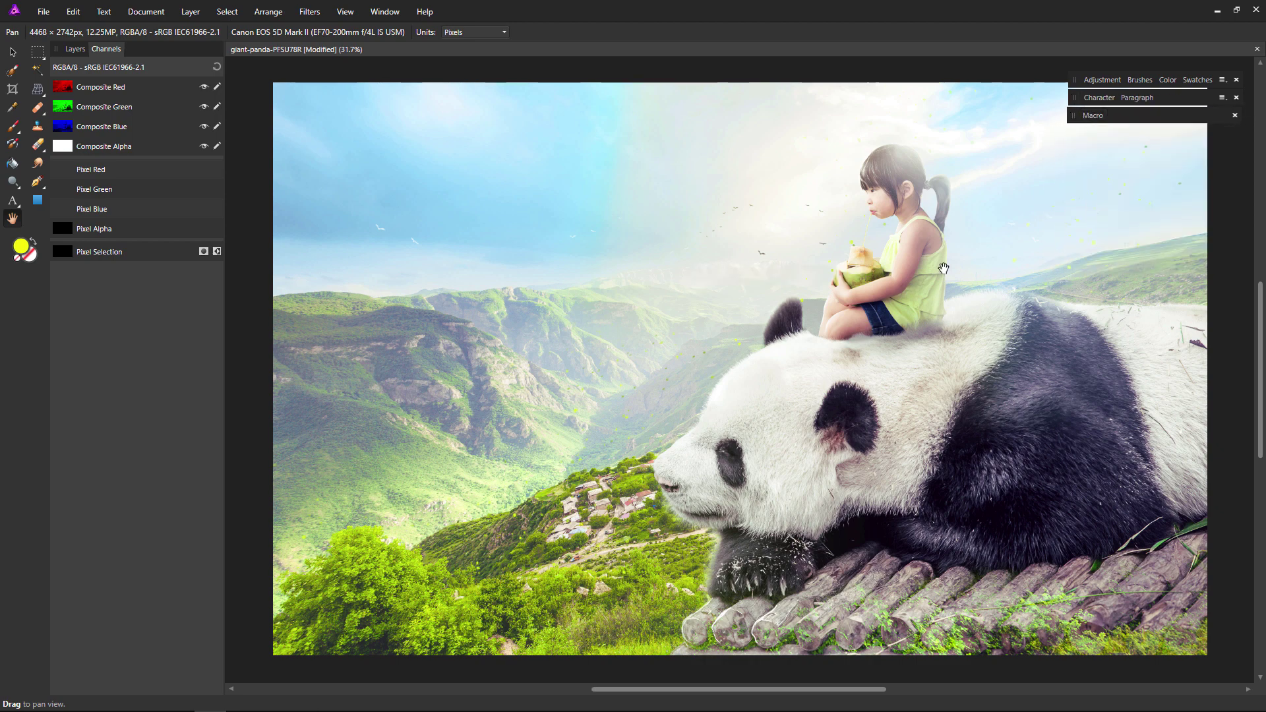
drag(885, 297, 873, 306)
click(75, 49)
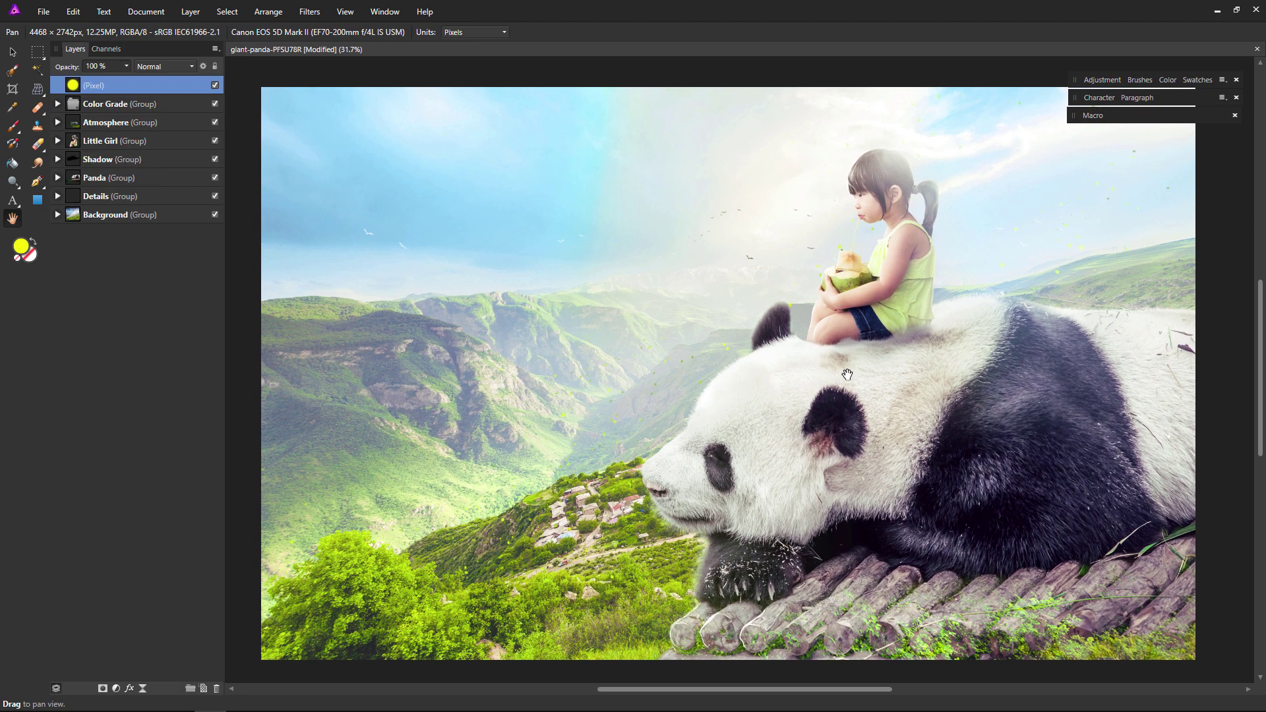
- Show then hide the extra toolbar, and switch to the panda spa.psd document
click(345, 11)
click(274, 308)
click(345, 11)
click(303, 308)
click(352, 11)
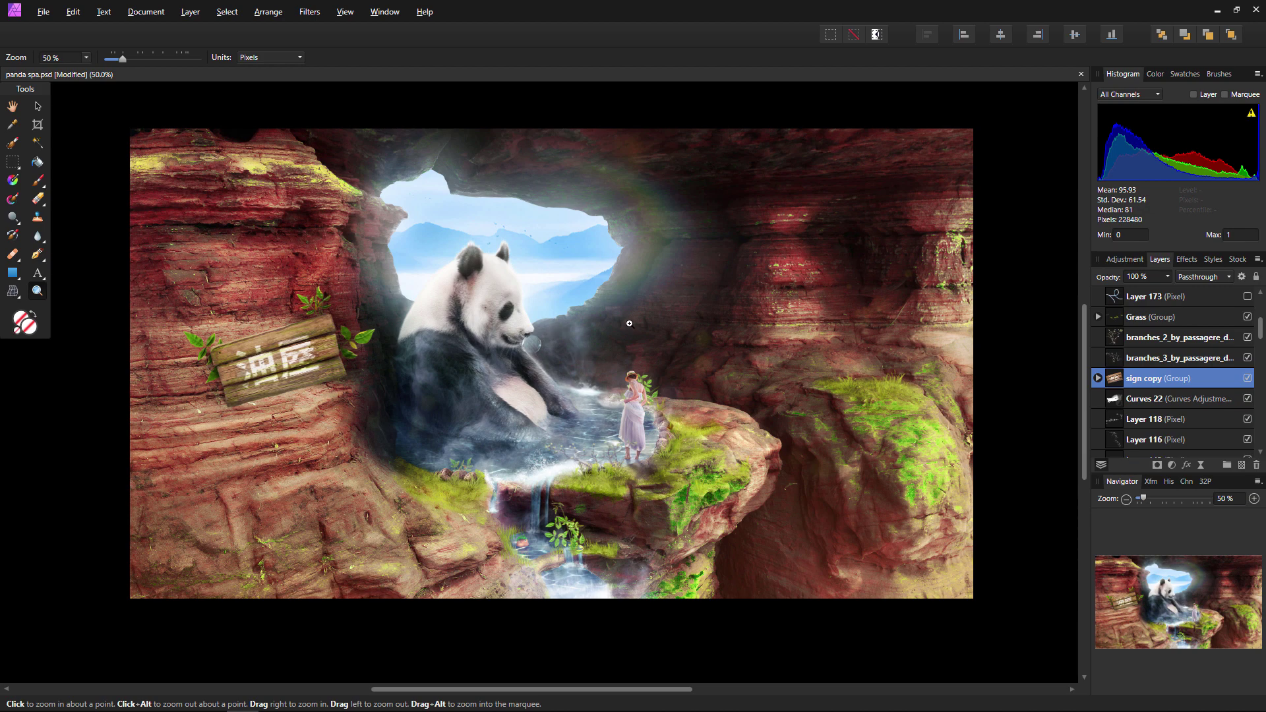
- Trim the left, right, bottom and top edges slightly and apply the 2462 × 1386 px crop
click(38, 126)
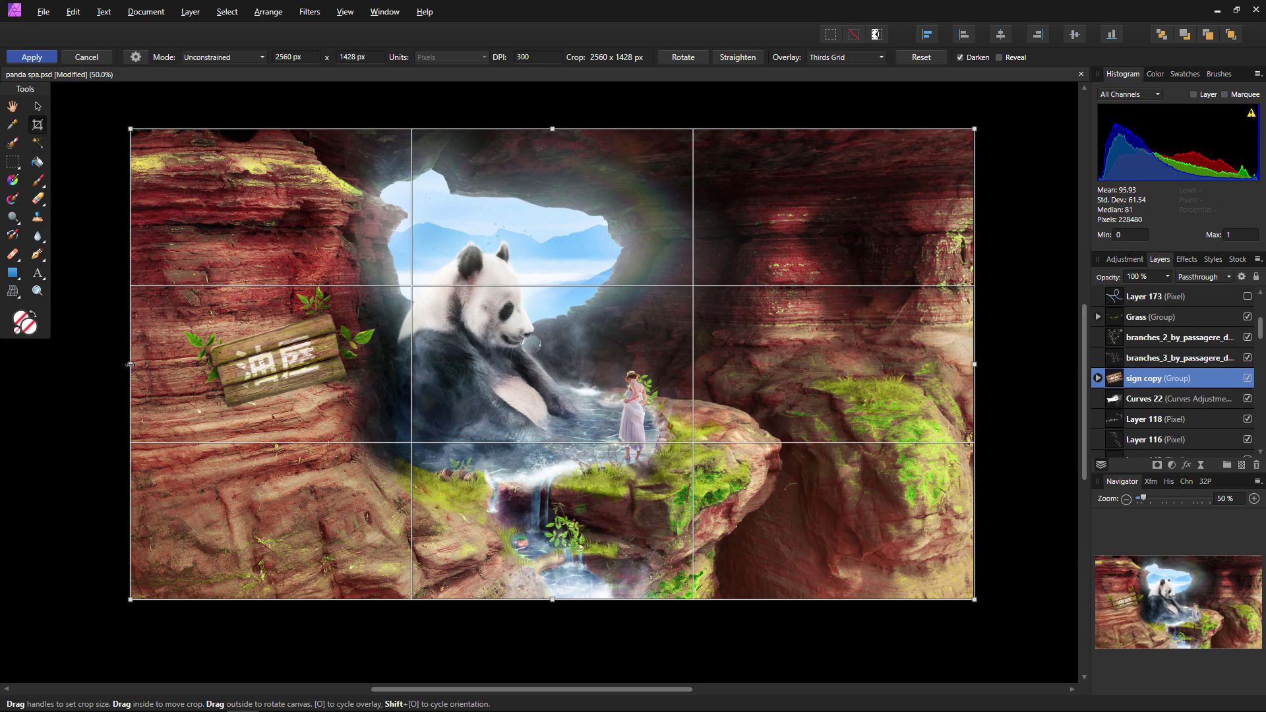
drag(130, 364, 145, 364)
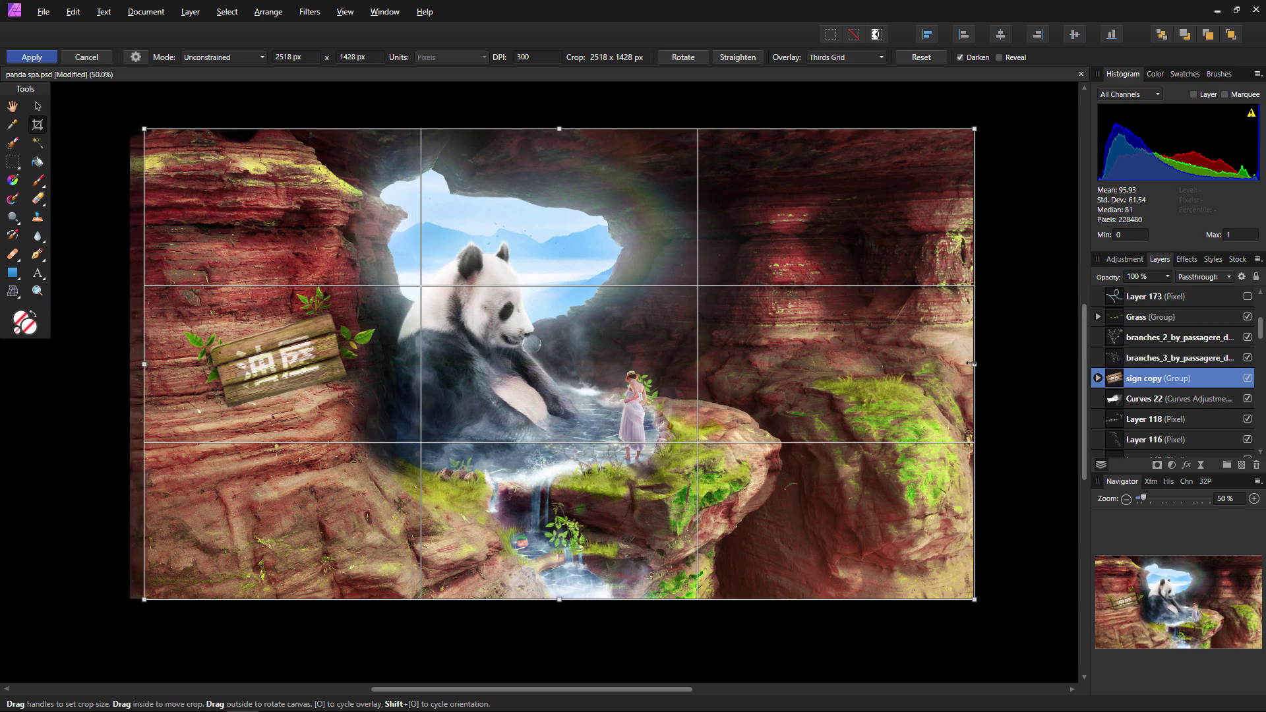
drag(971, 364, 956, 364)
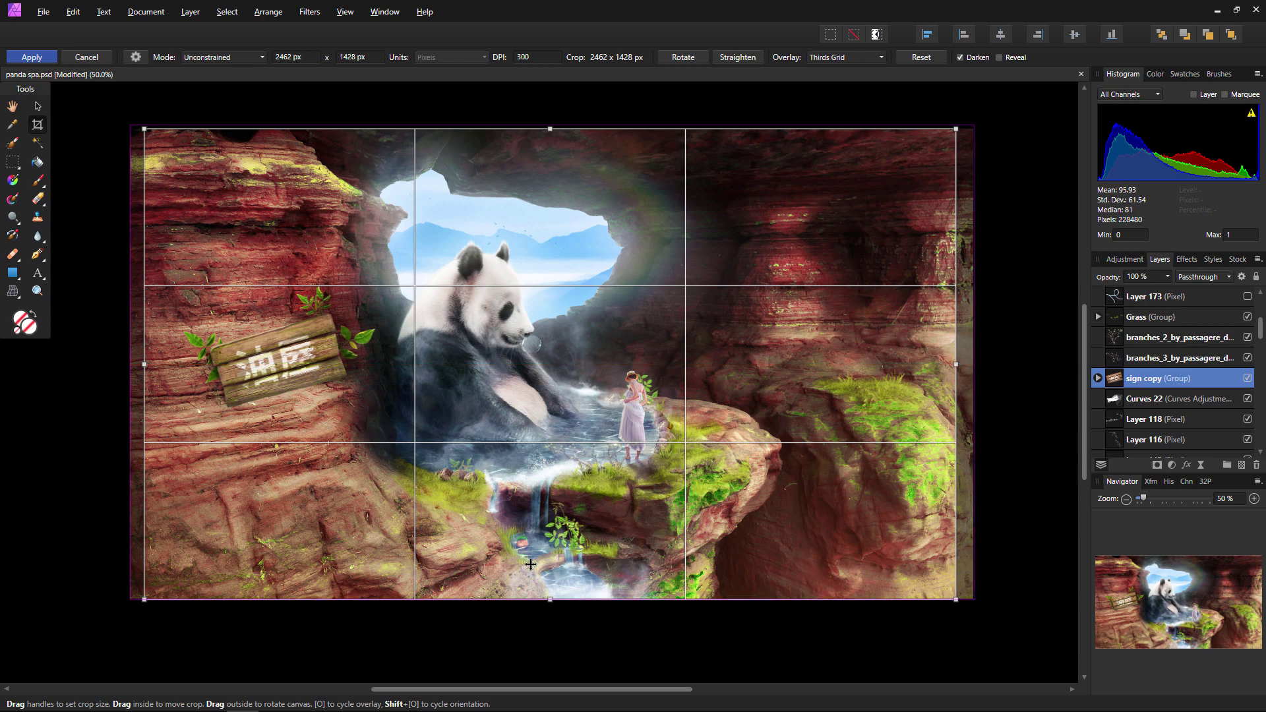
drag(549, 599, 548, 593)
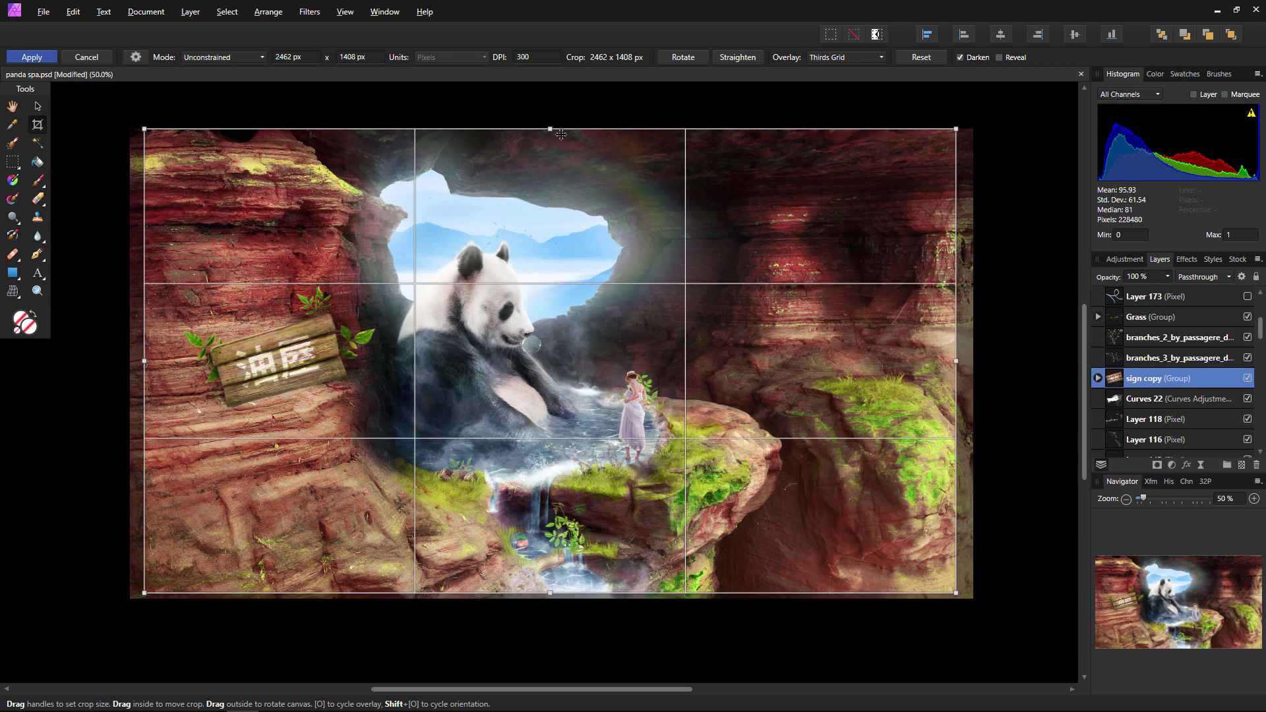
drag(550, 129, 550, 136)
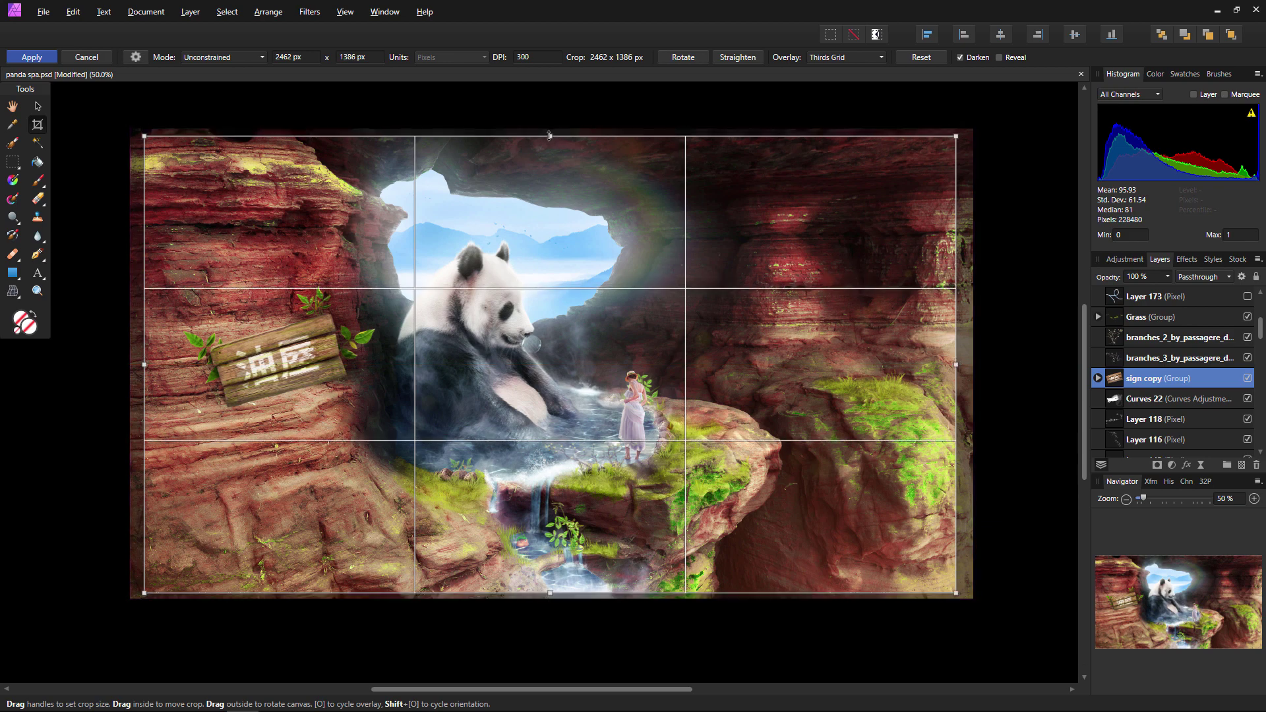
click(31, 58)
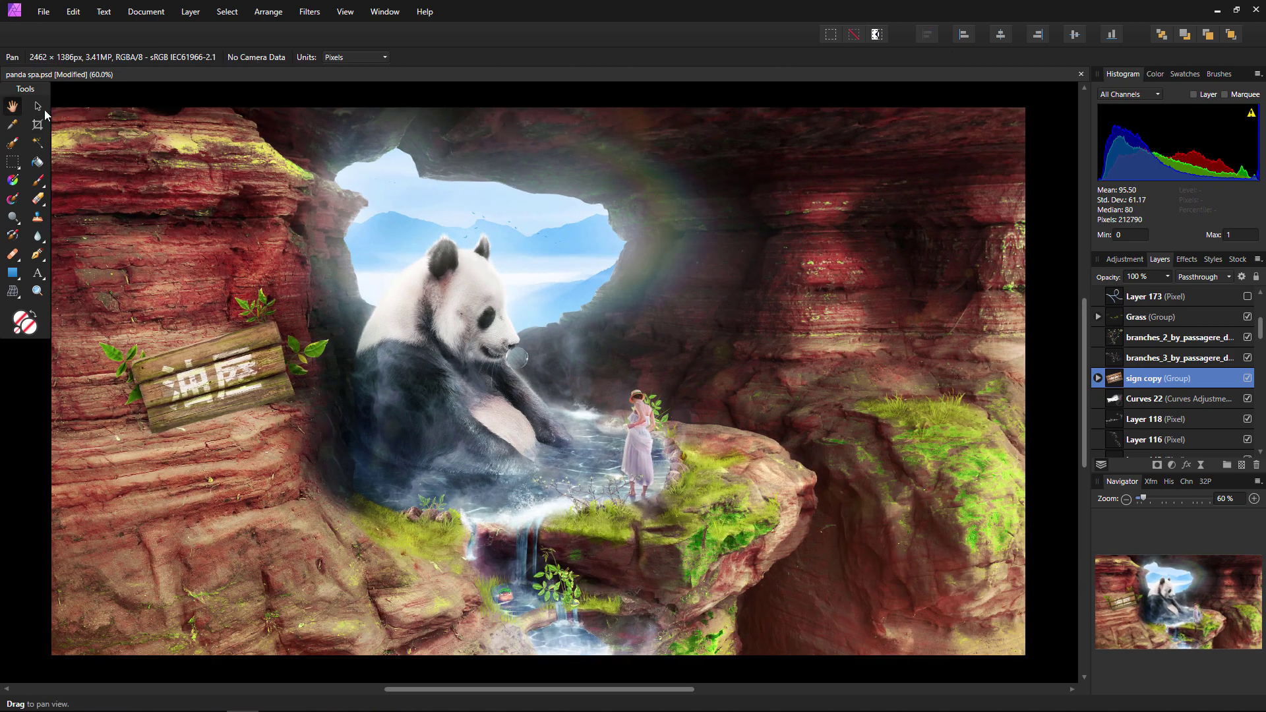
- Shrink the wooden sign group to about 326 × 213 px, move it up-left, and rotate it nearly level
click(38, 108)
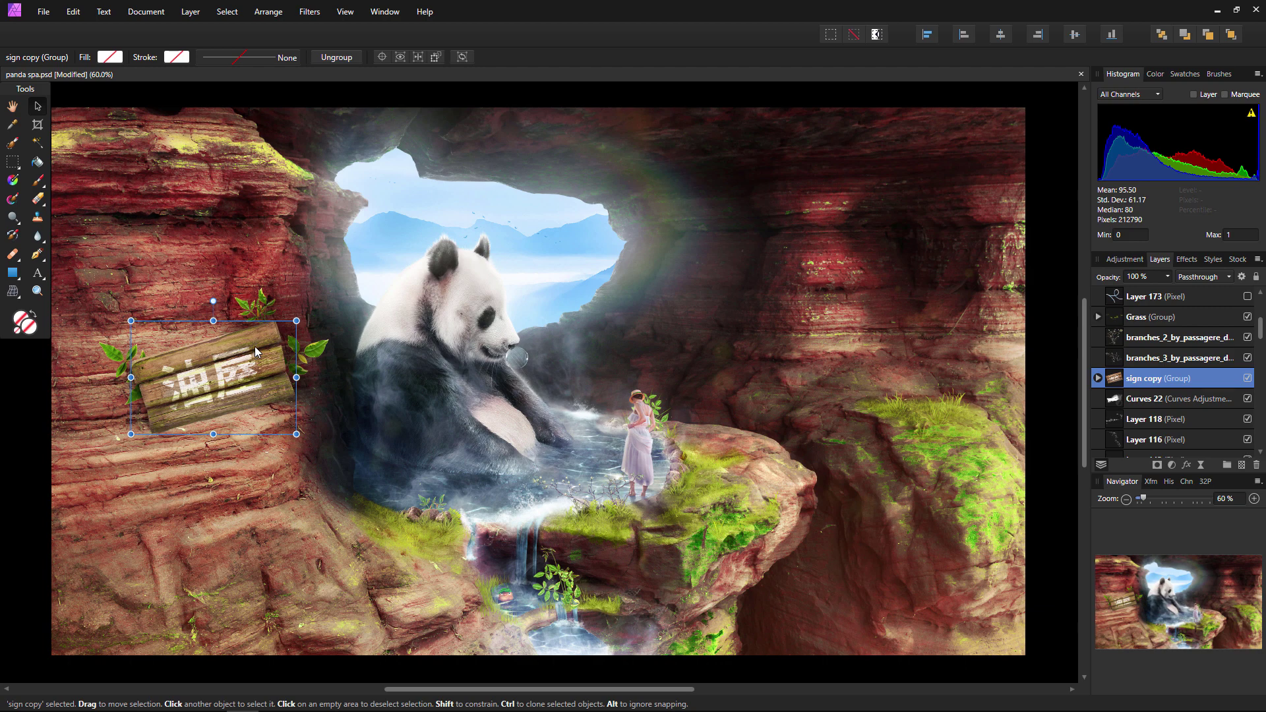
drag(262, 350, 232, 233)
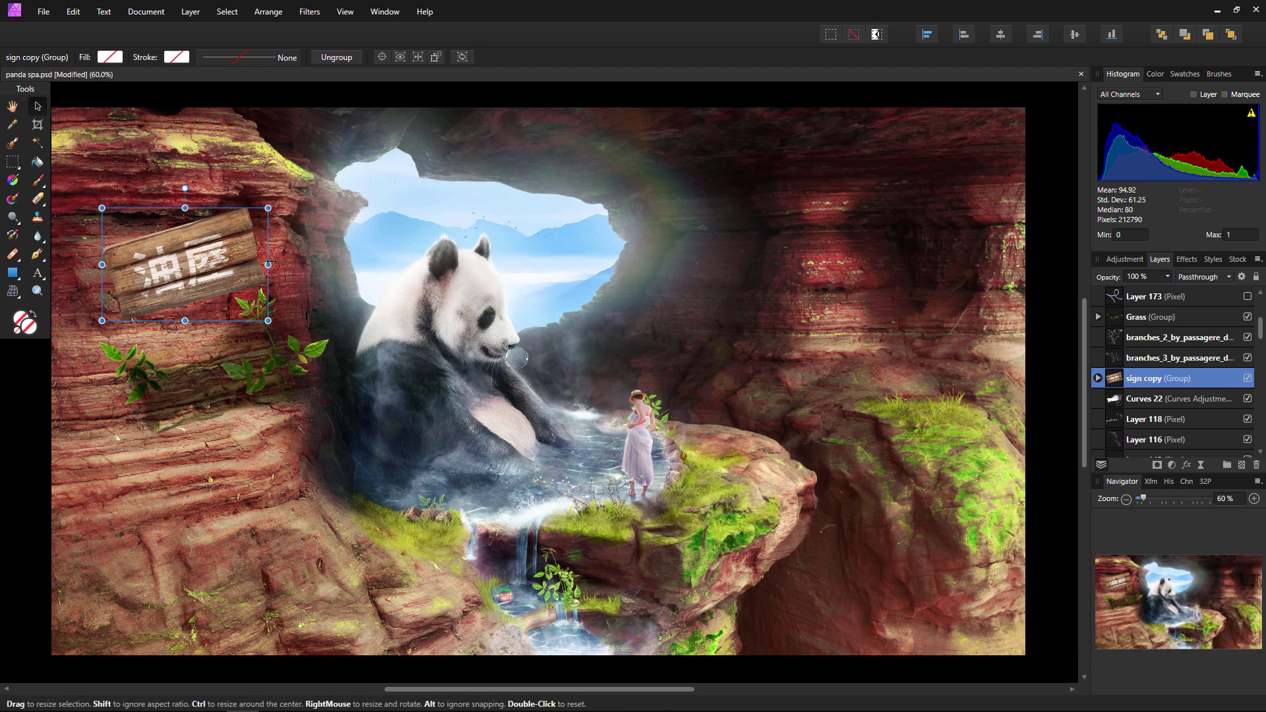
drag(272, 328, 315, 297)
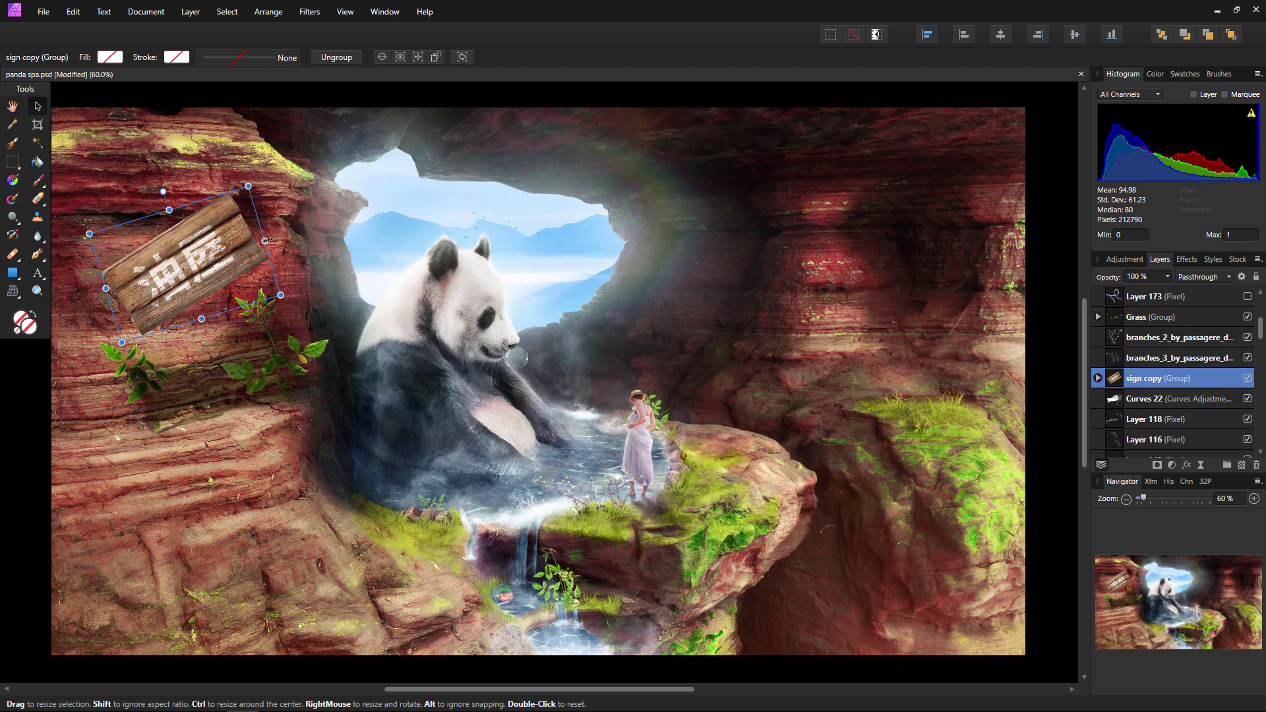
drag(265, 240, 285, 294)
drag(230, 254, 263, 381)
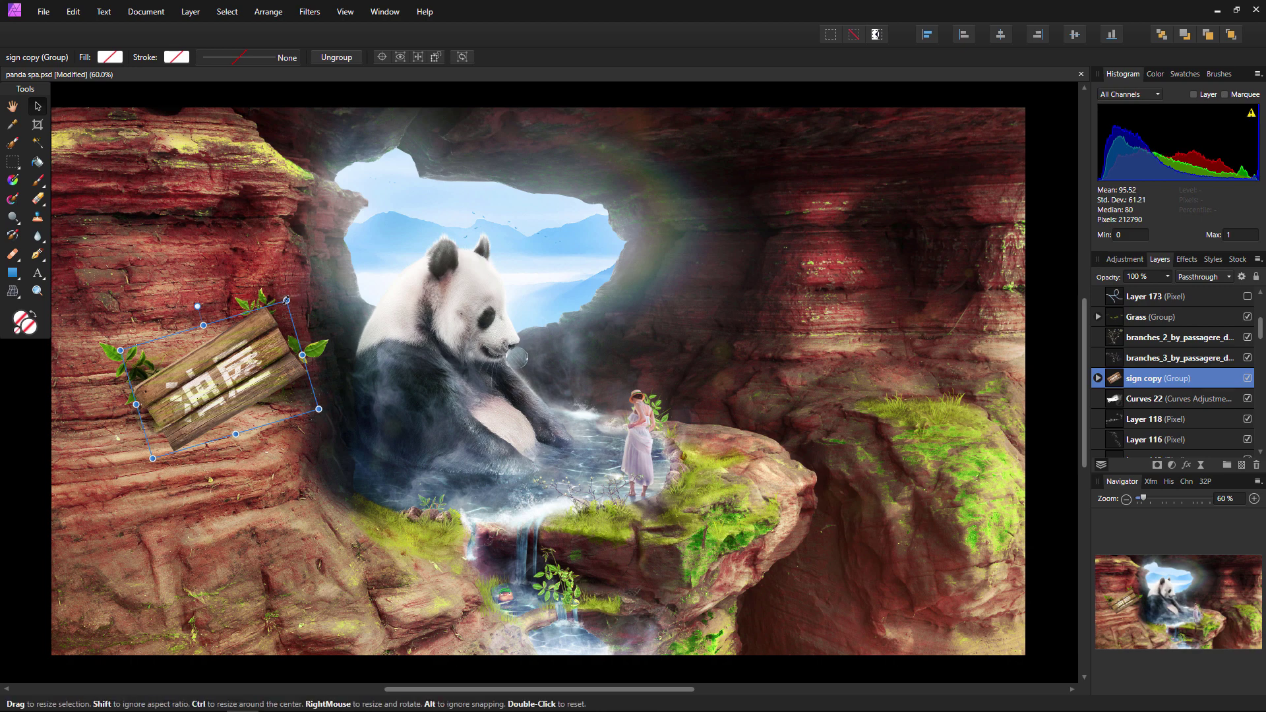
drag(286, 300, 262, 288)
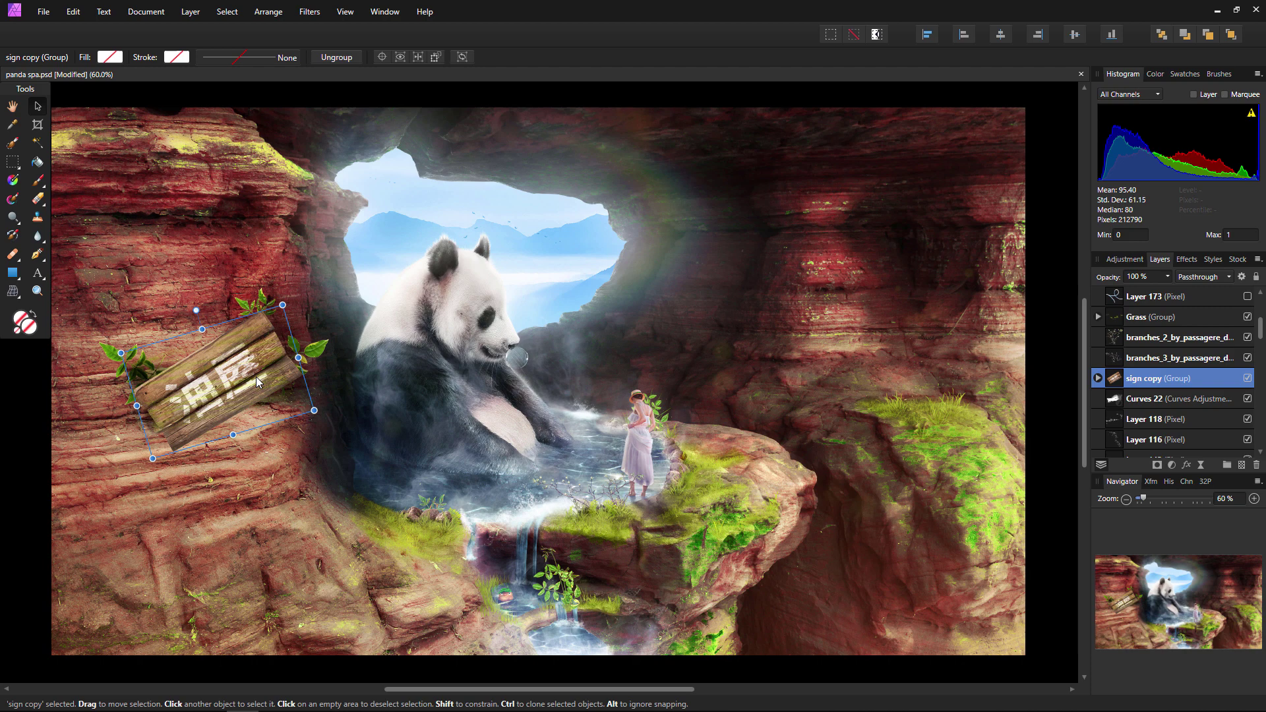
drag(256, 377, 251, 370)
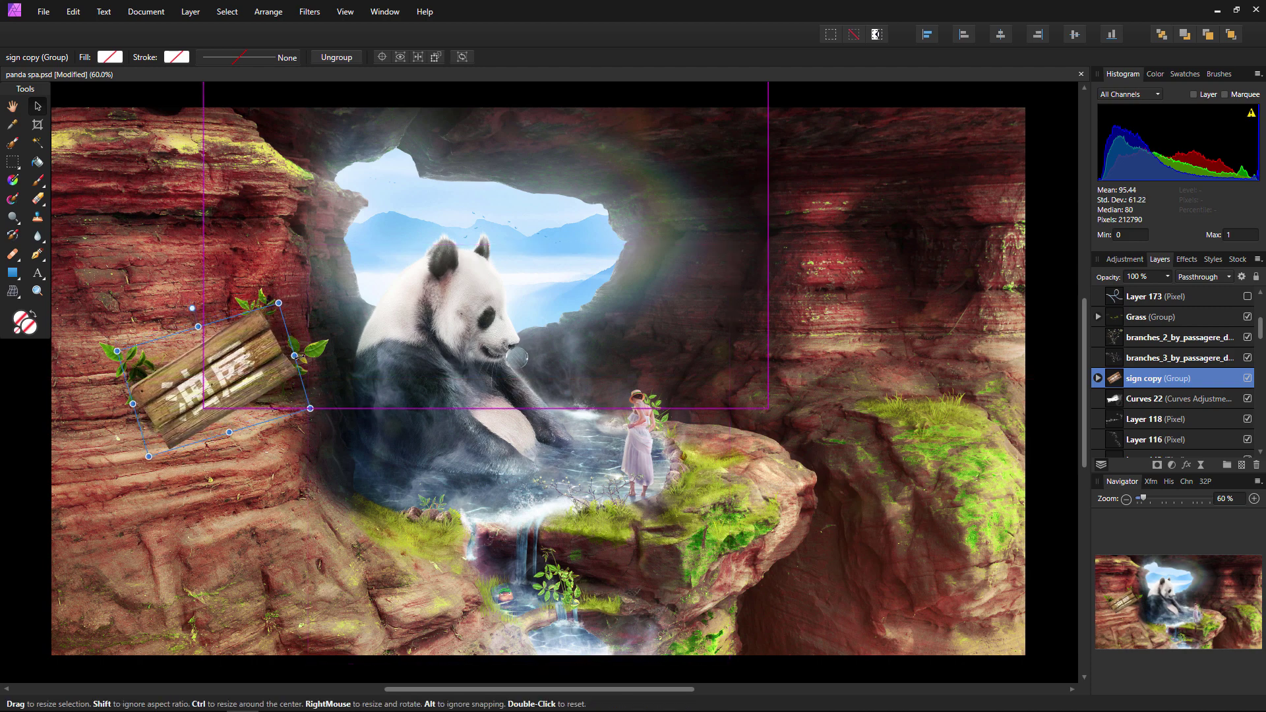
drag(314, 412, 289, 404)
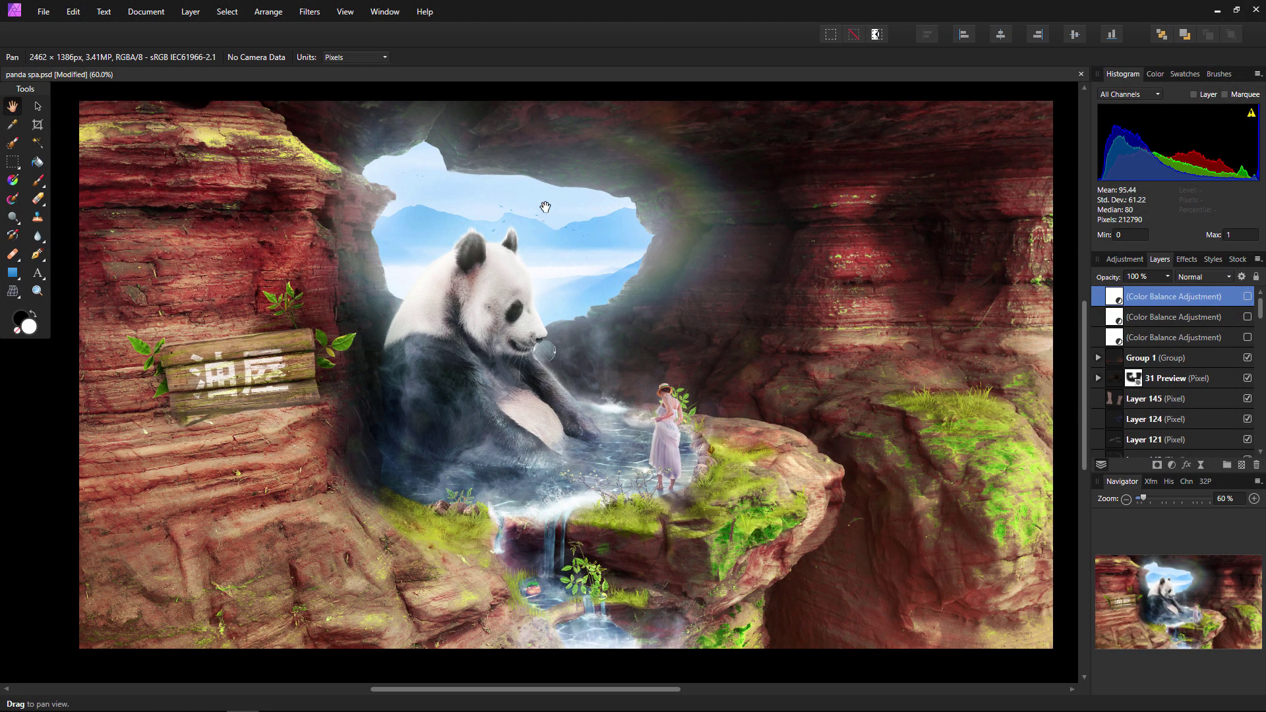
click(346, 12)
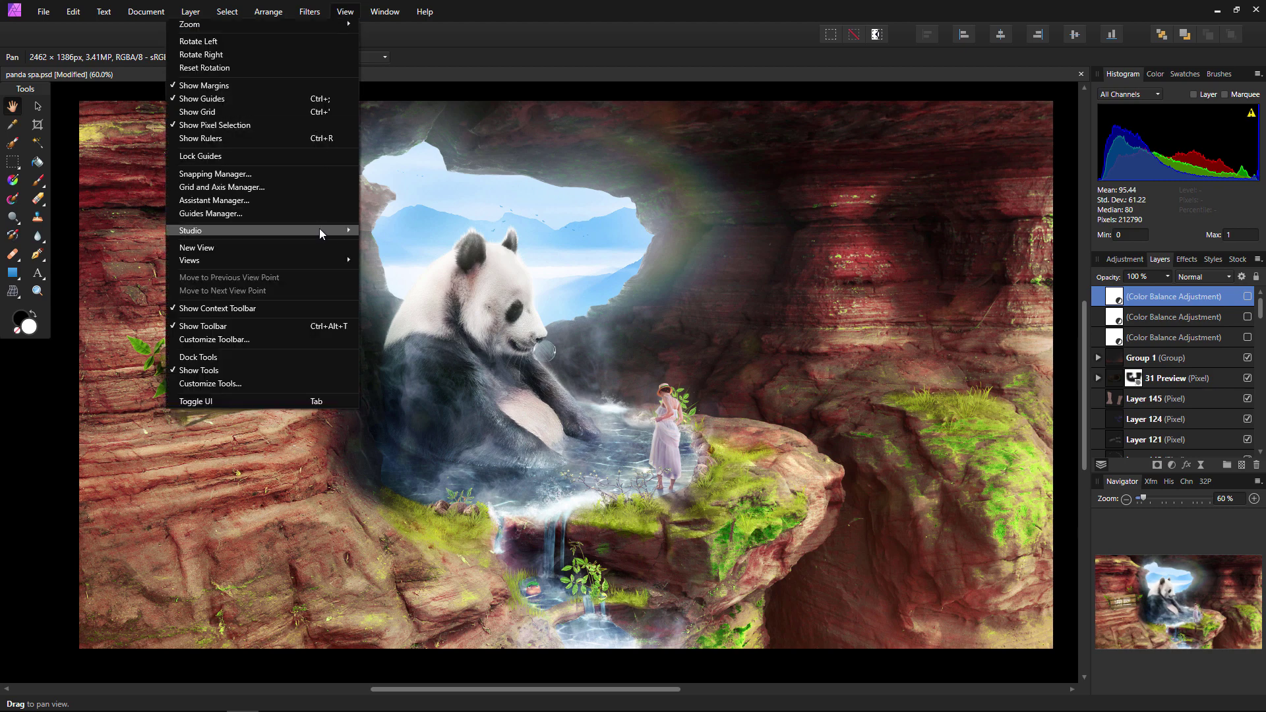
mouse_move(319, 228)
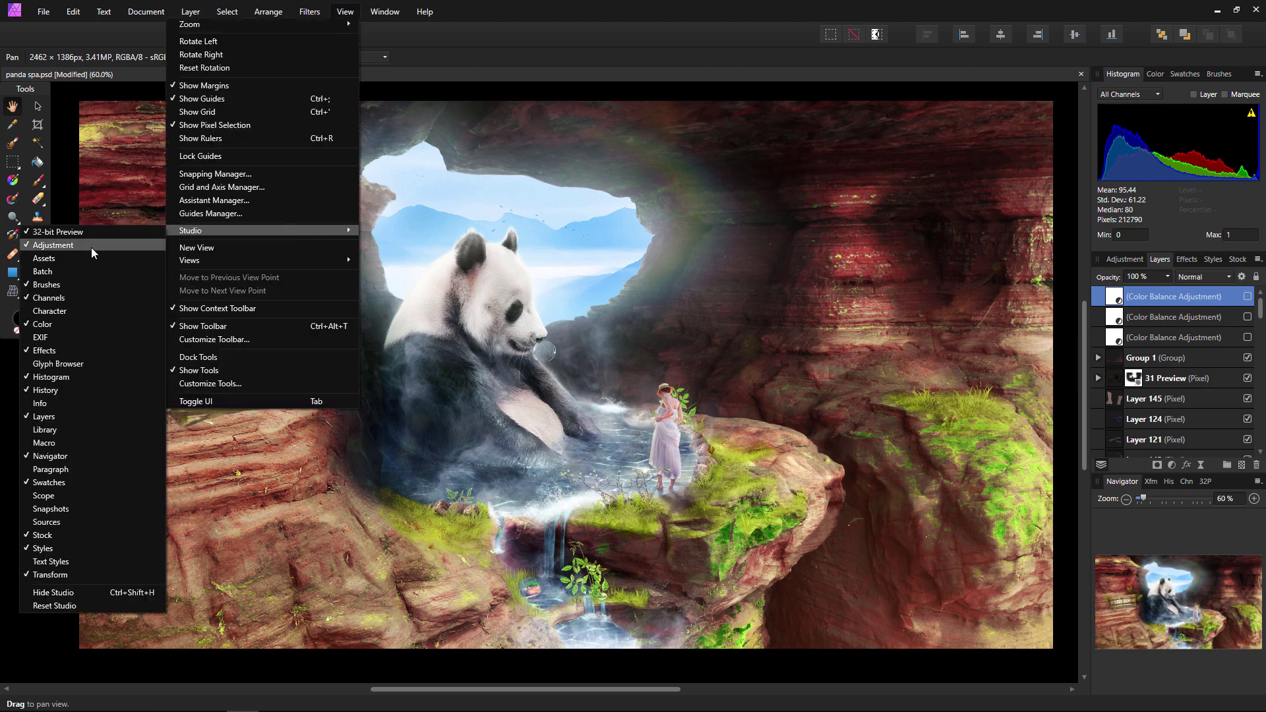
click(1126, 263)
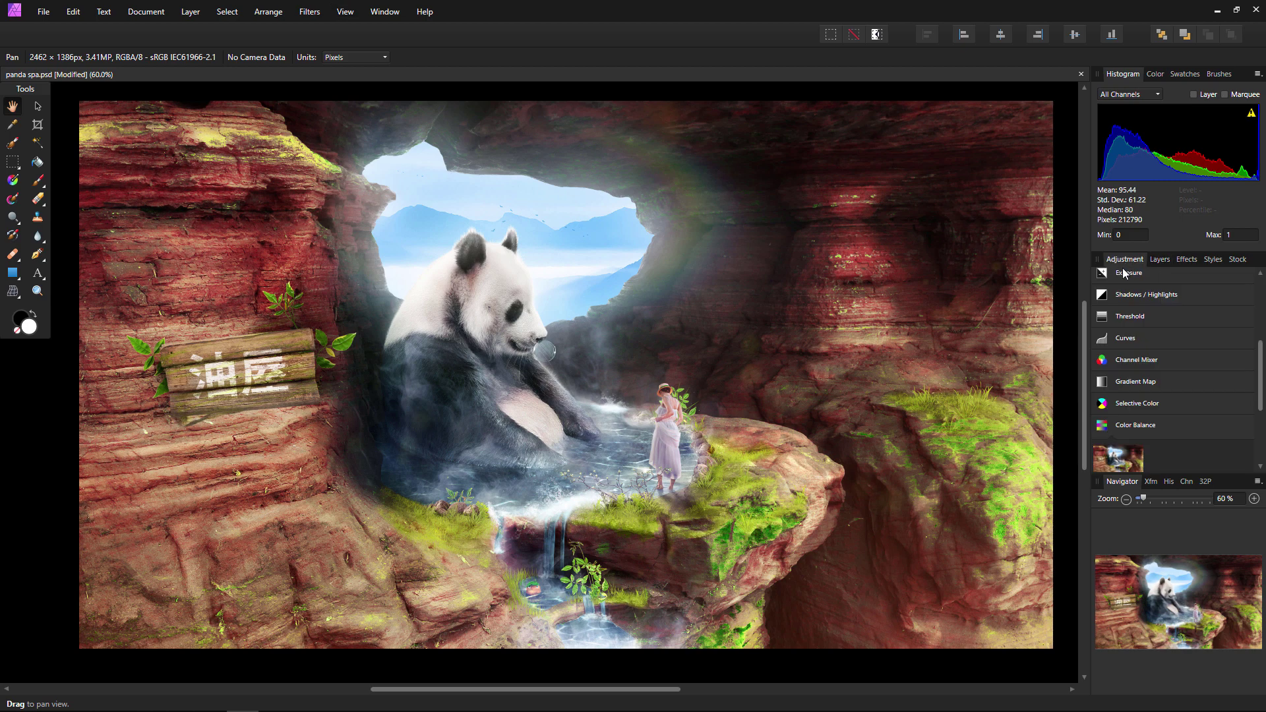
scroll(1153, 374, up, 4)
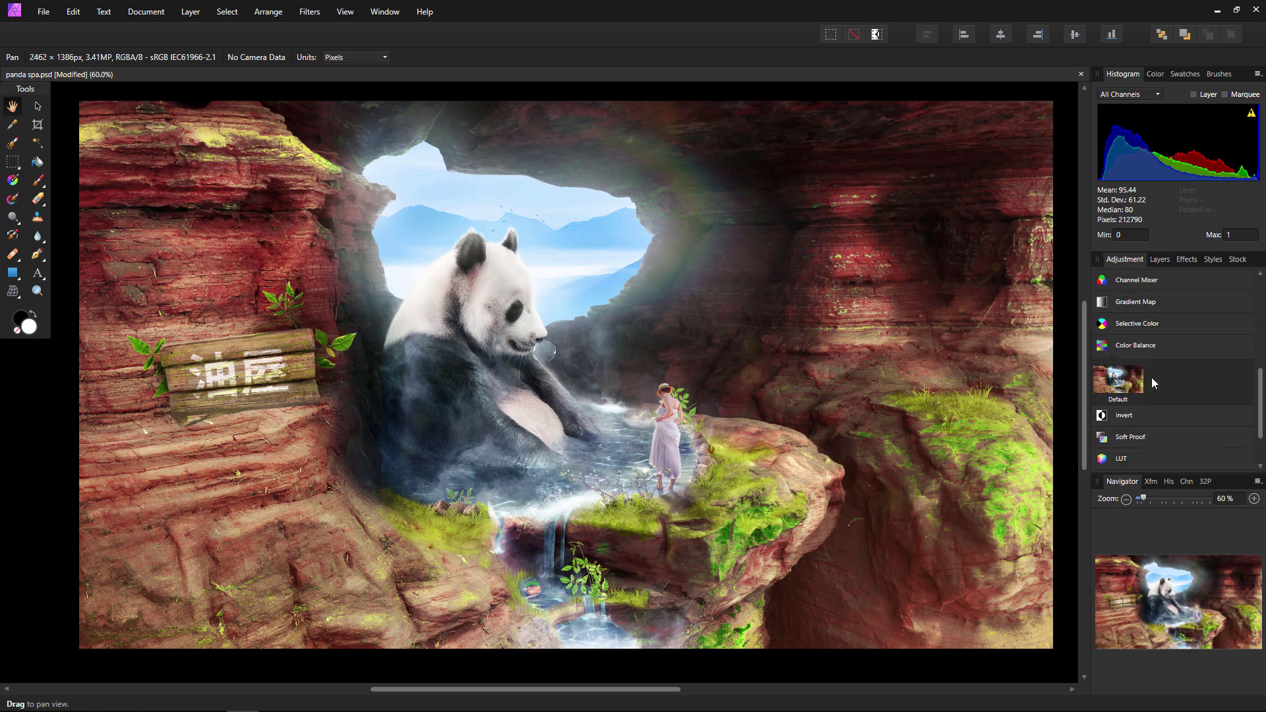
scroll(1152, 382, up, 5)
click(1159, 261)
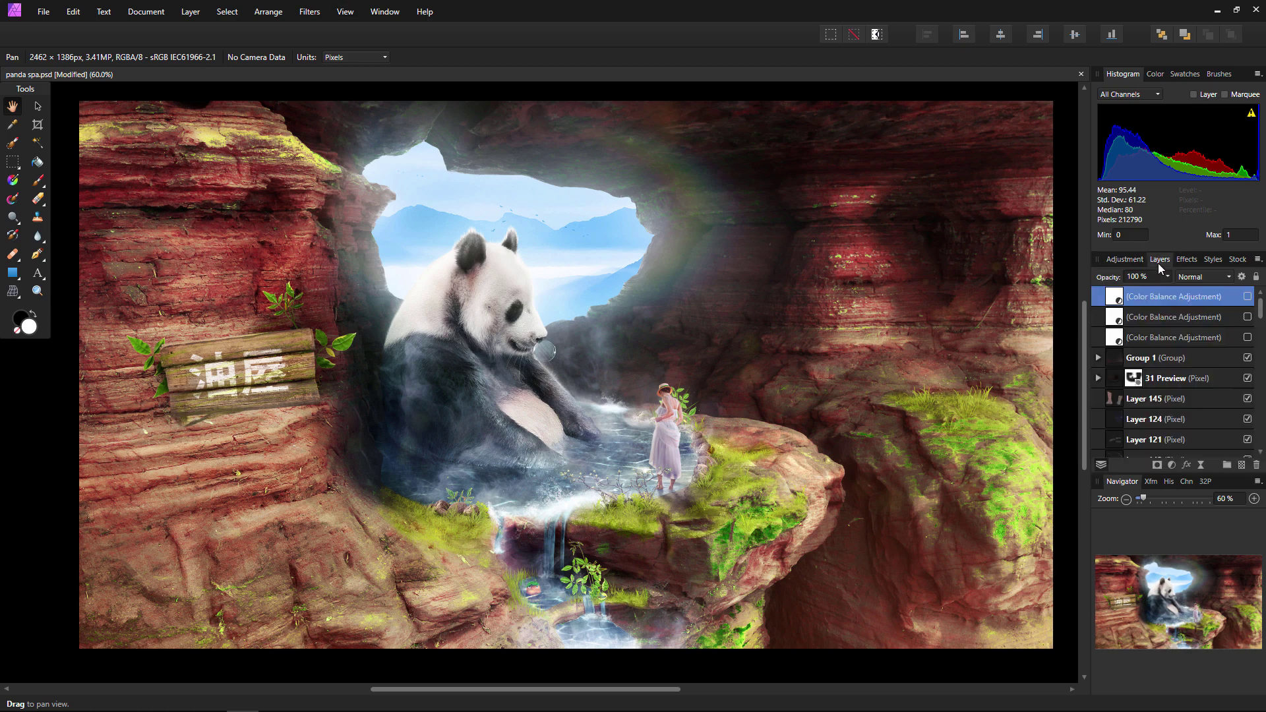
- Bring up the Layers panel's adjustment-type list, dismissing it once before reopening it
click(1171, 466)
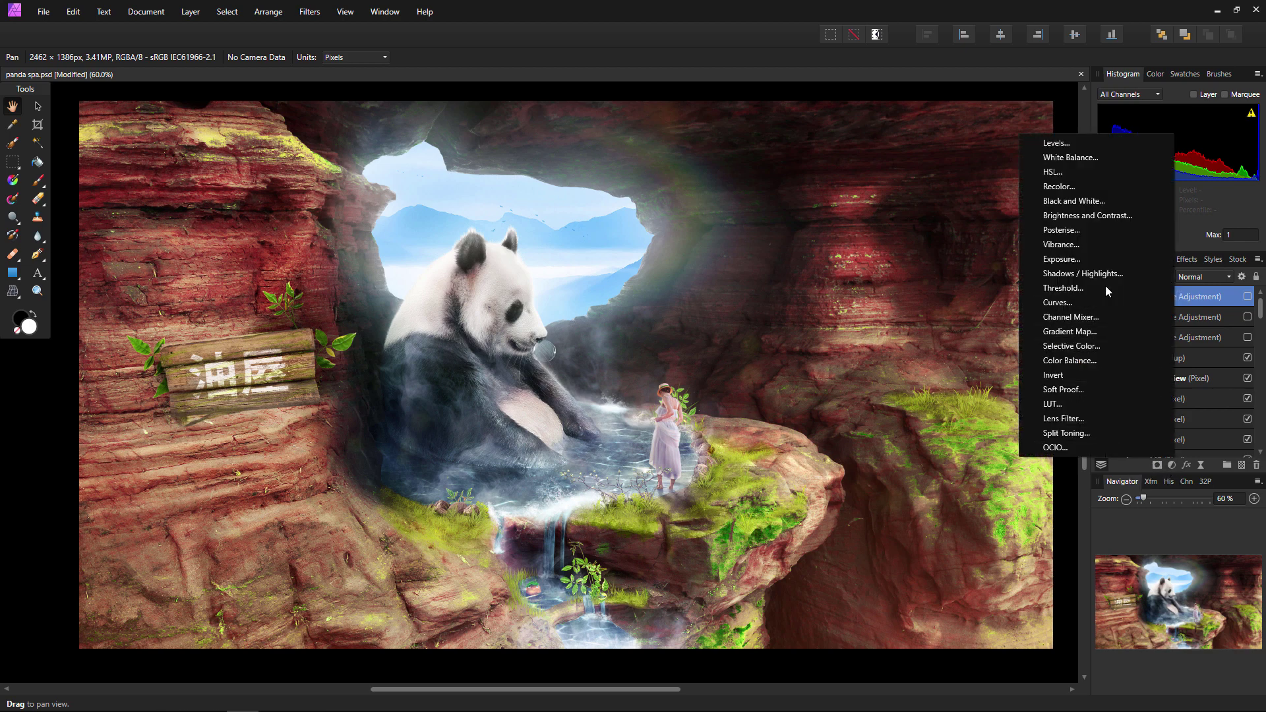
click(1129, 468)
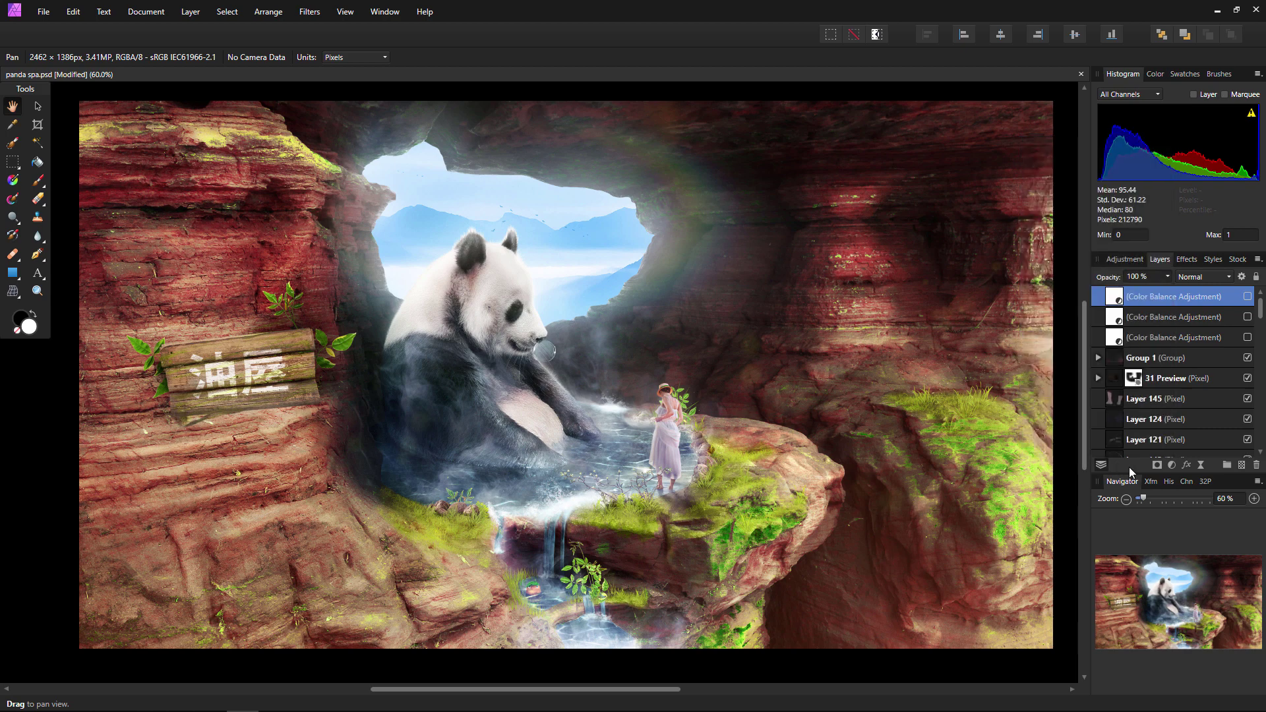
click(1172, 466)
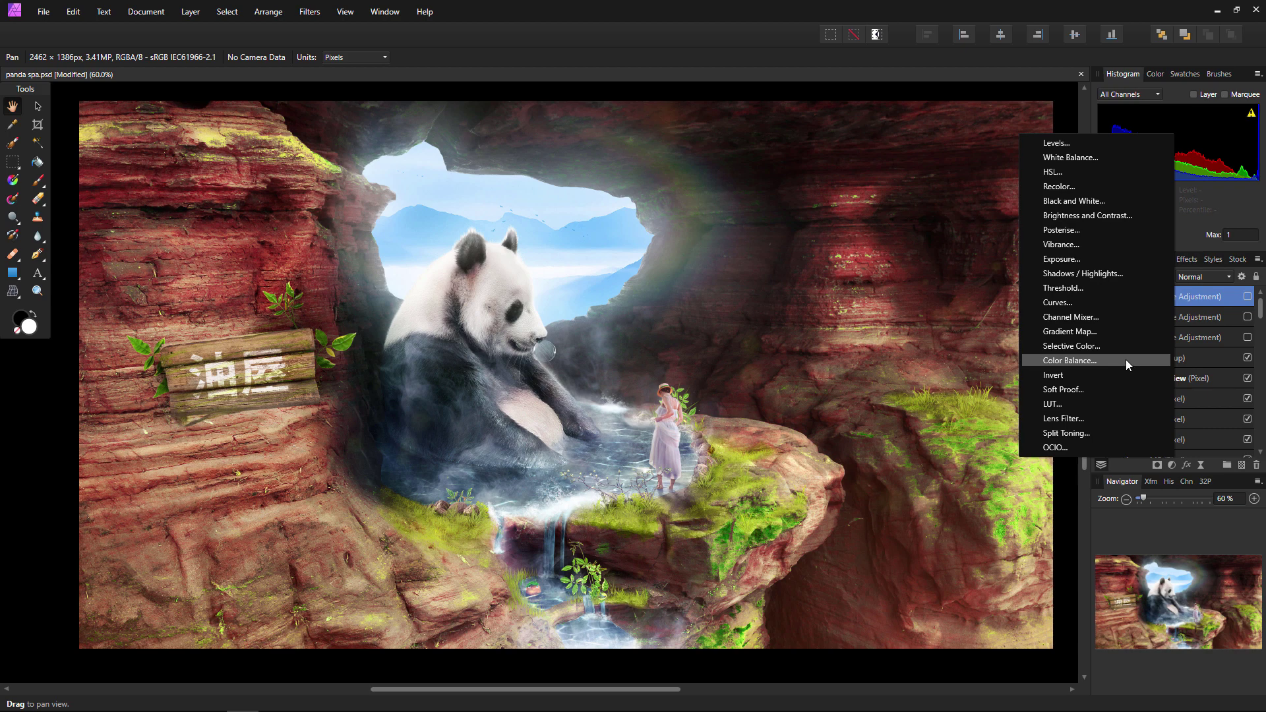
- Add a Color Balance layer, move its settings aside, and push the midtones toward red
click(1126, 360)
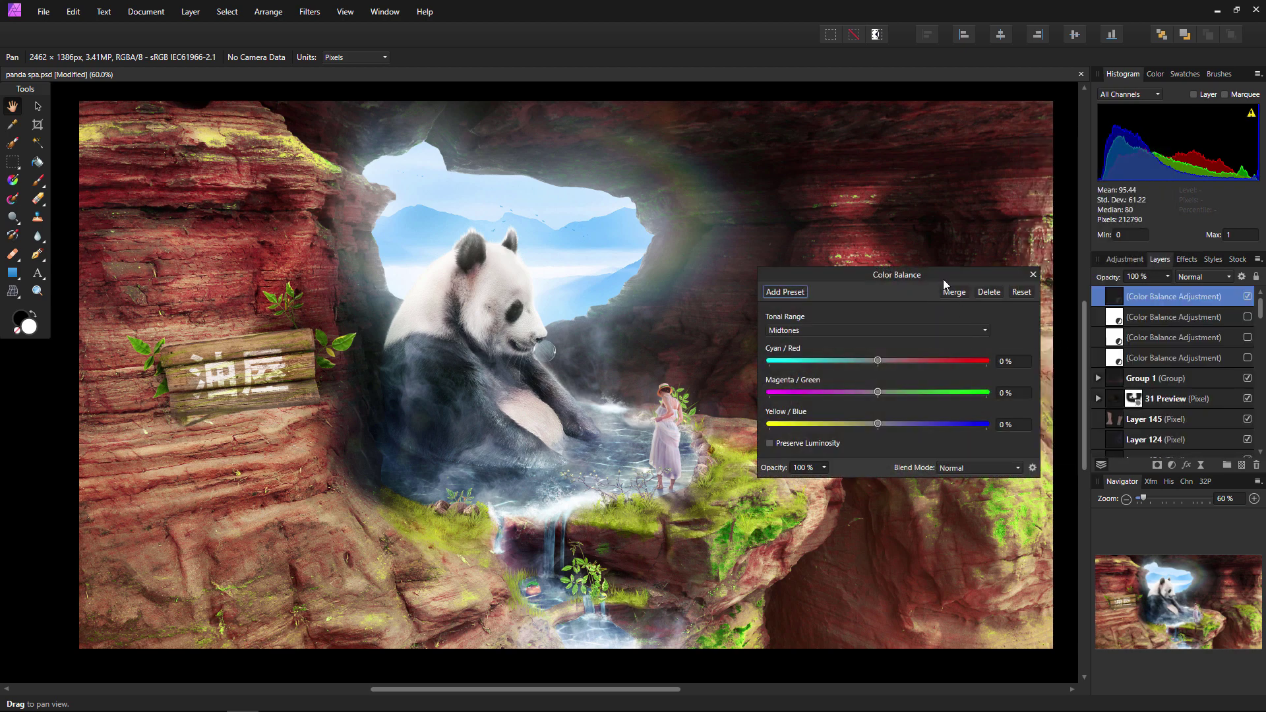
drag(937, 280, 947, 206)
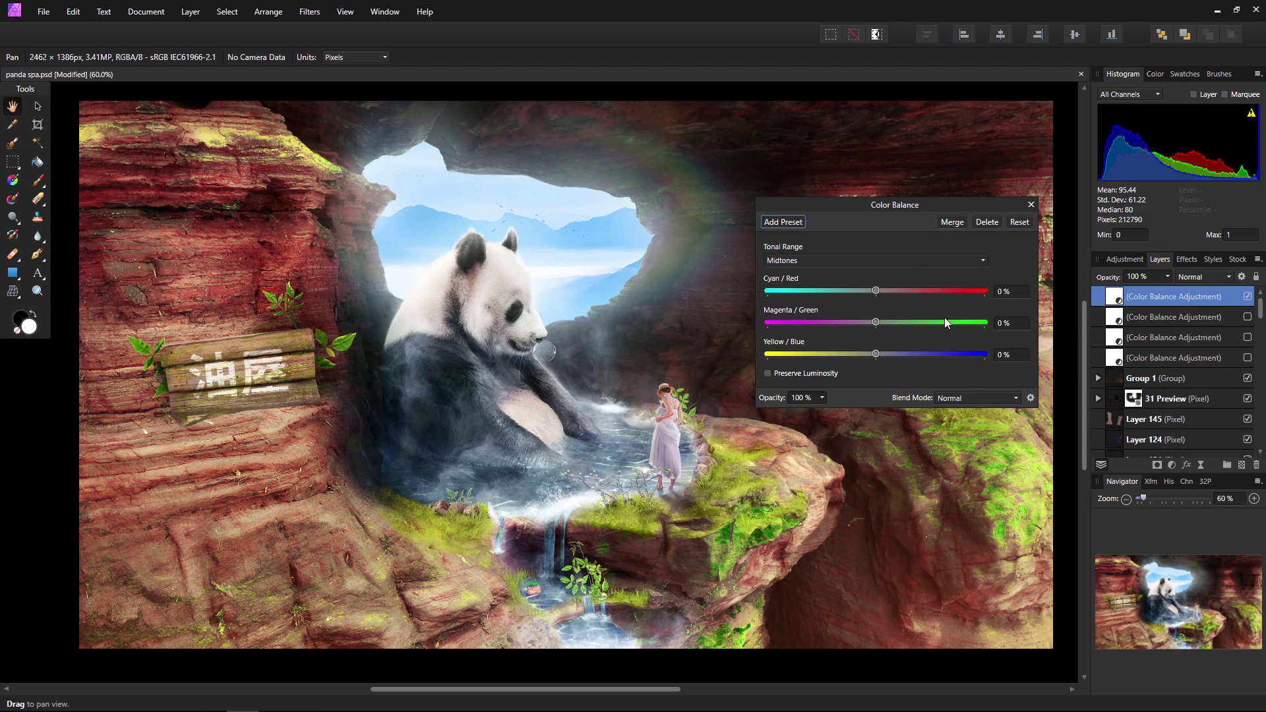
drag(940, 207, 935, 207)
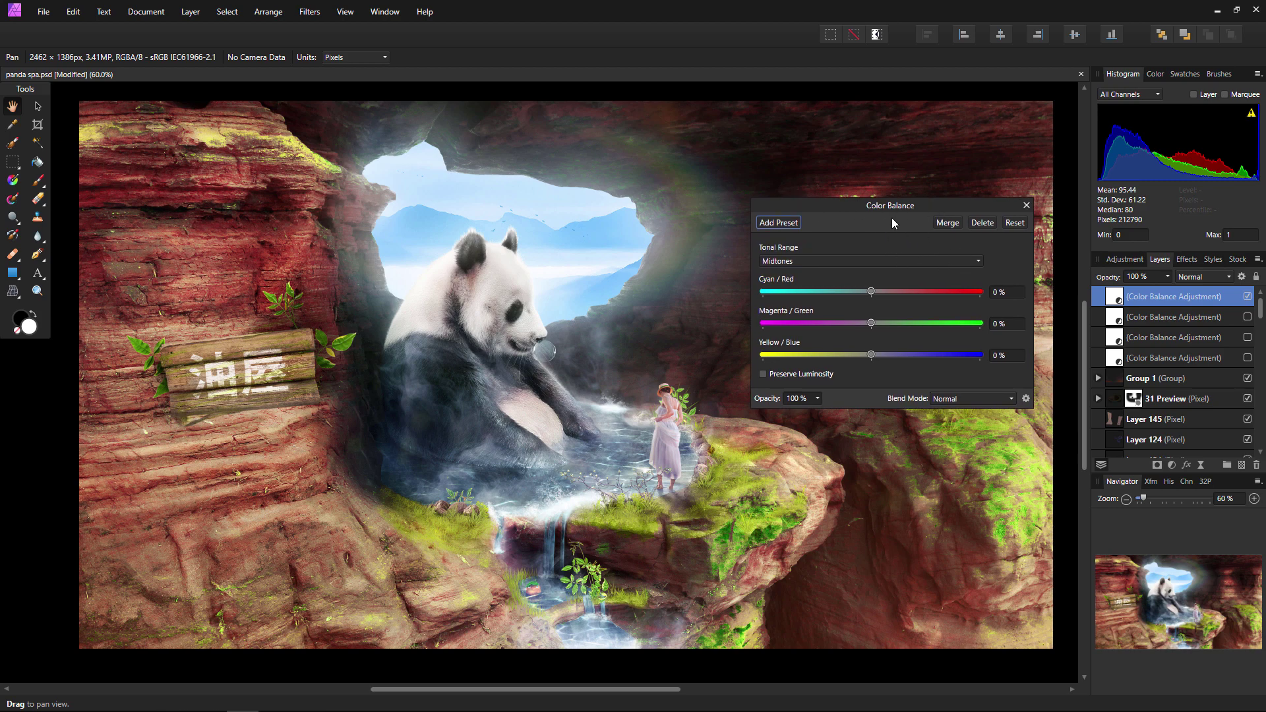
drag(871, 291, 841, 367)
- Set the Shadows to Cyan/Red 14% and Yellow/Blue −20%, then close the settings
click(839, 263)
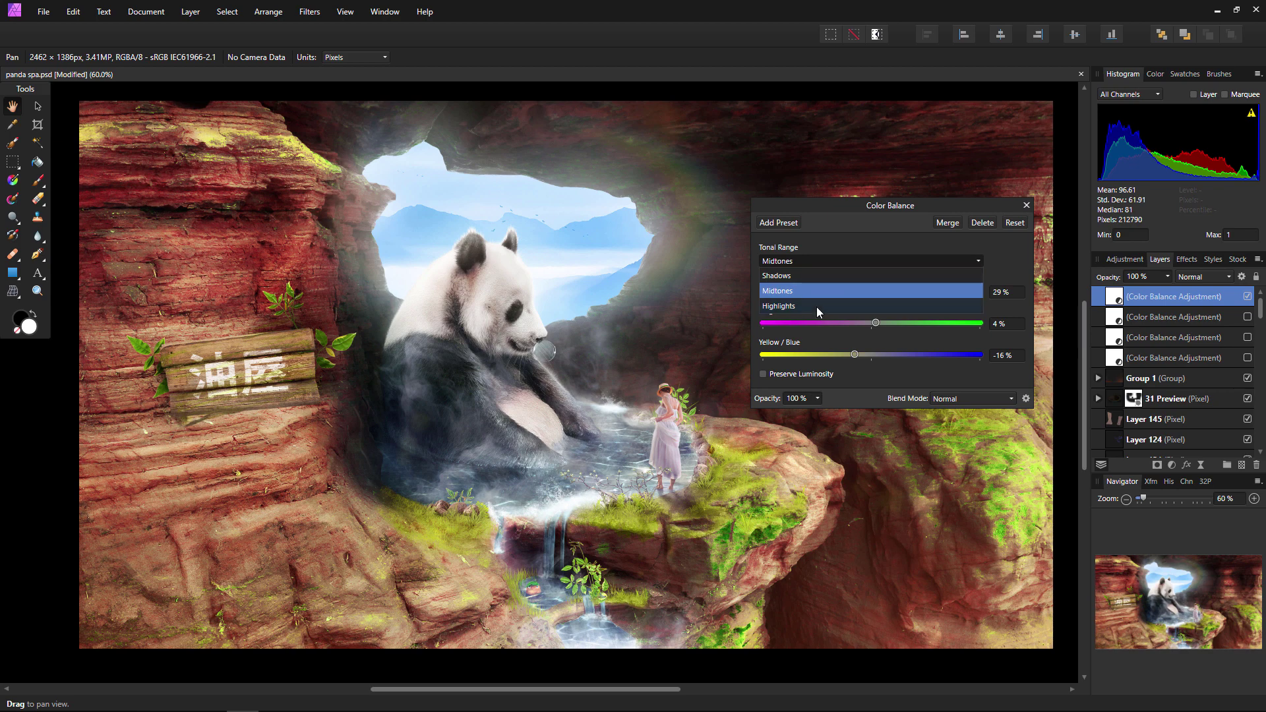
click(792, 275)
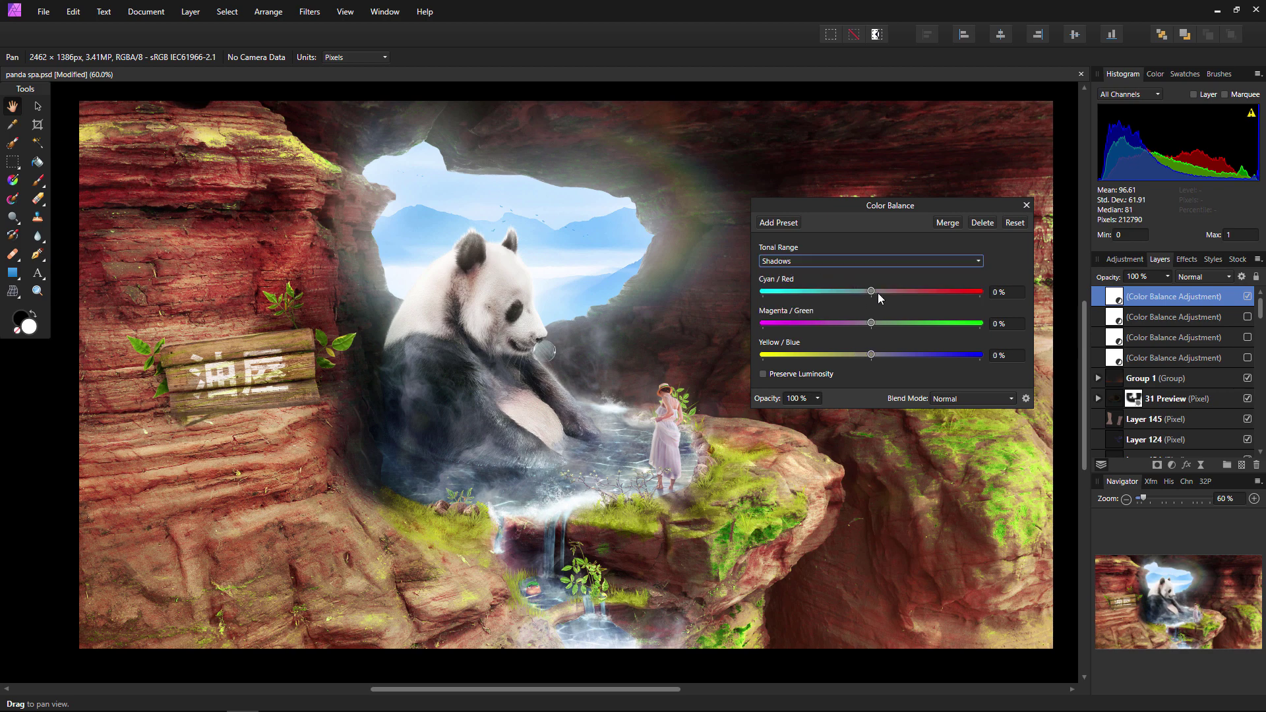
drag(877, 293, 910, 292)
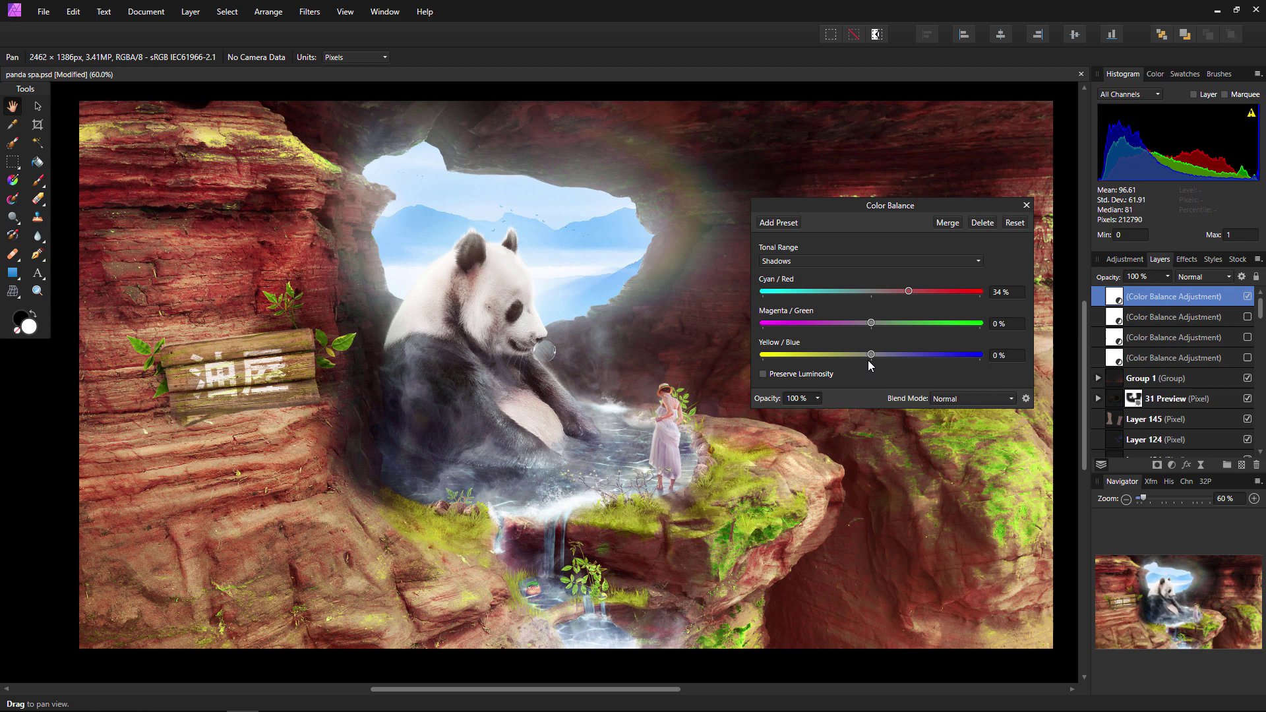
drag(871, 356, 823, 356)
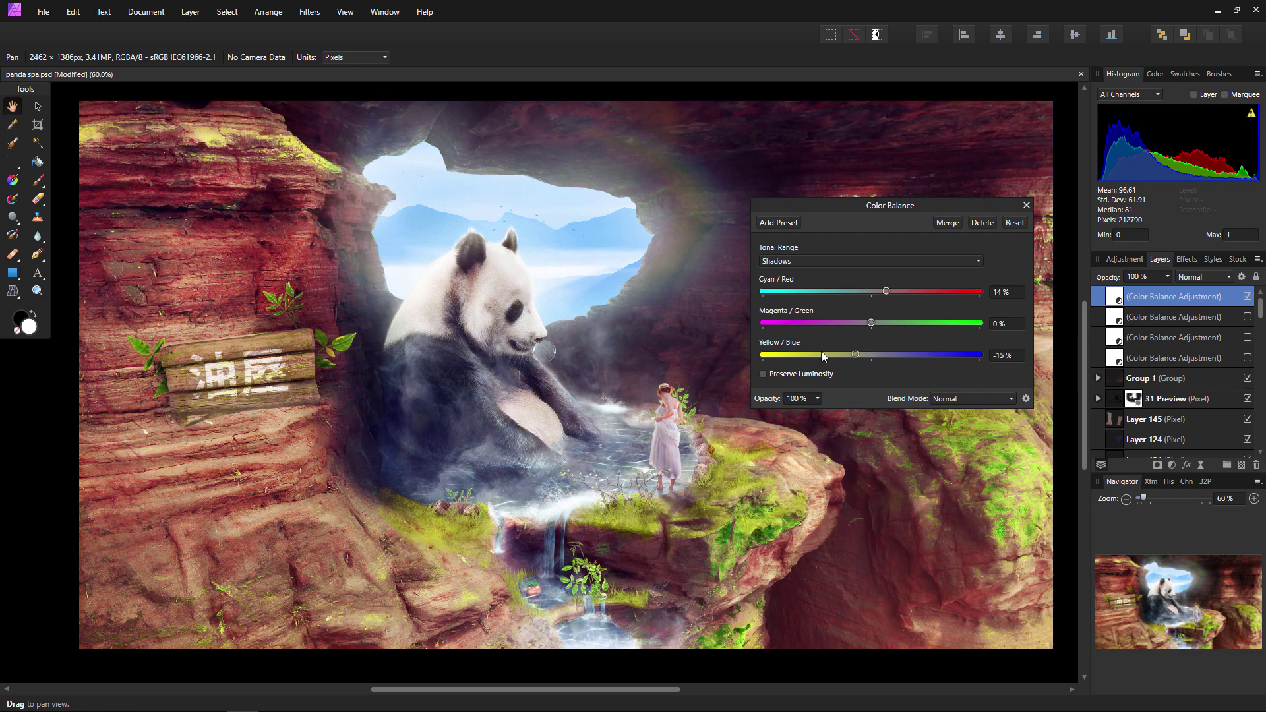
click(1026, 205)
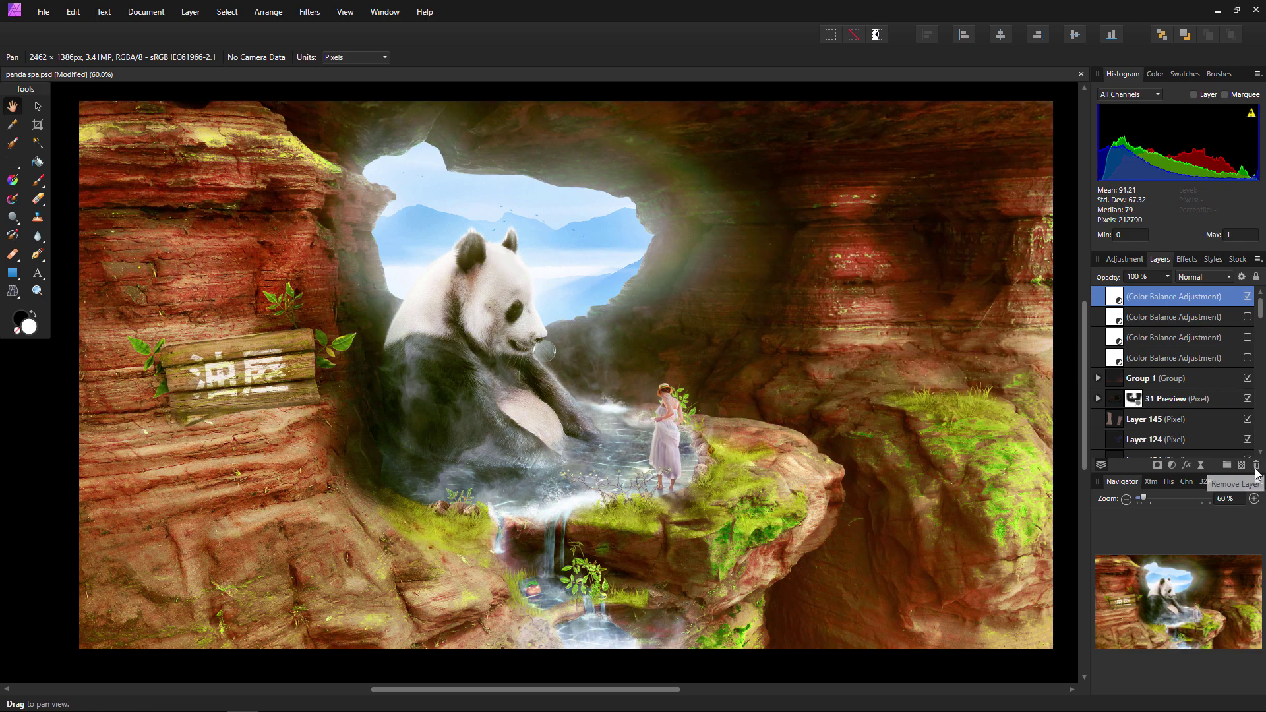
- Delete the new Color Balance layer and turn on the three existing Color Balance layers
click(1255, 467)
click(1247, 297)
click(1247, 317)
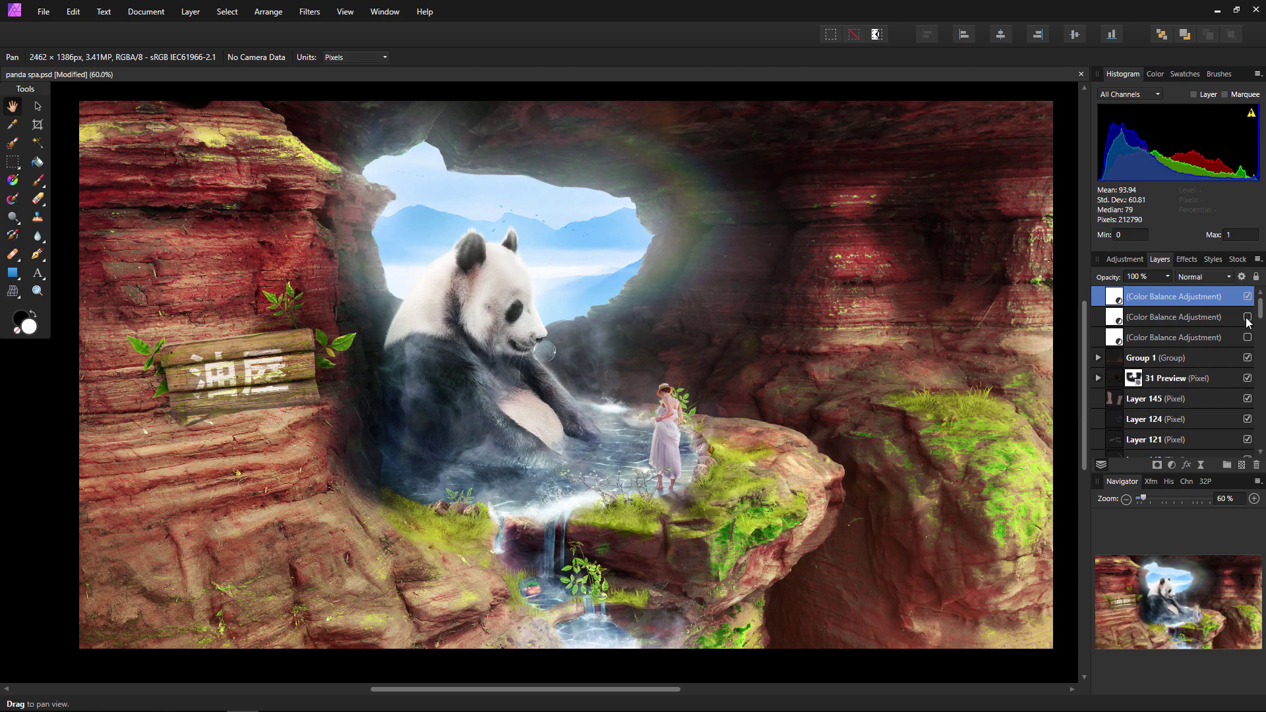
click(1247, 338)
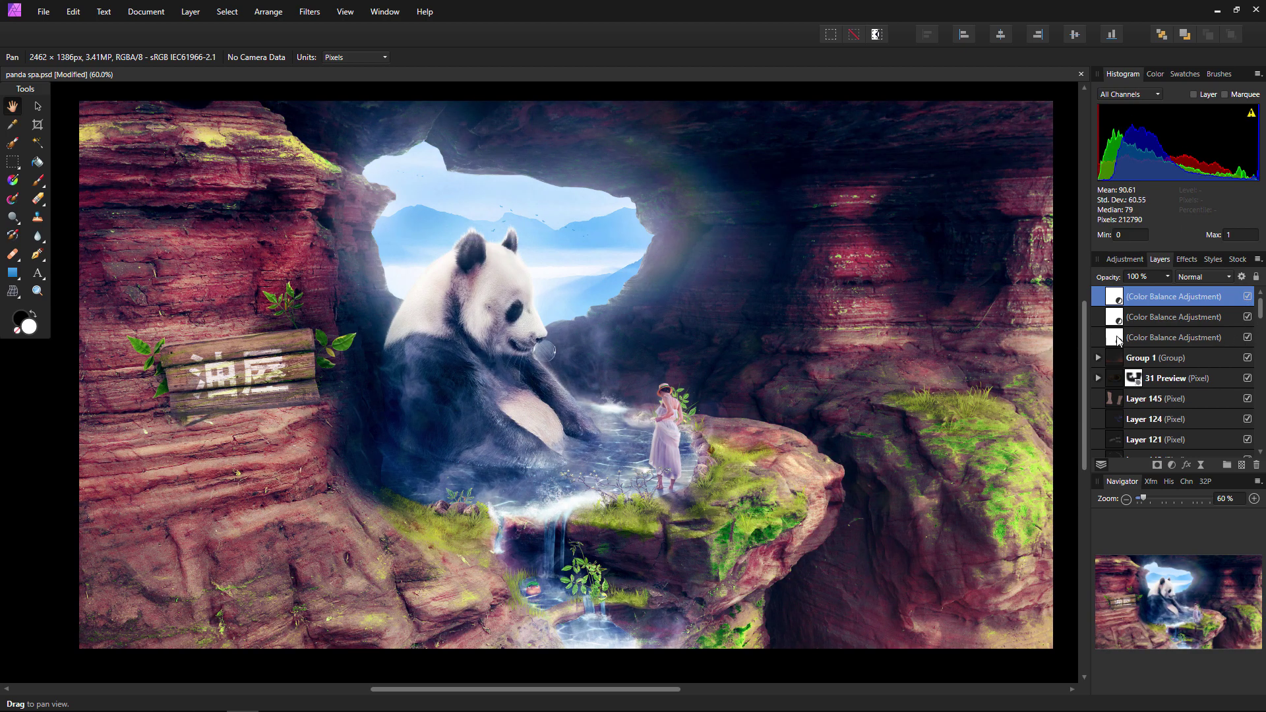
- Inspect the third Color Balance's settings and the second one's shadow settings
click(1119, 341)
double_click(1116, 338)
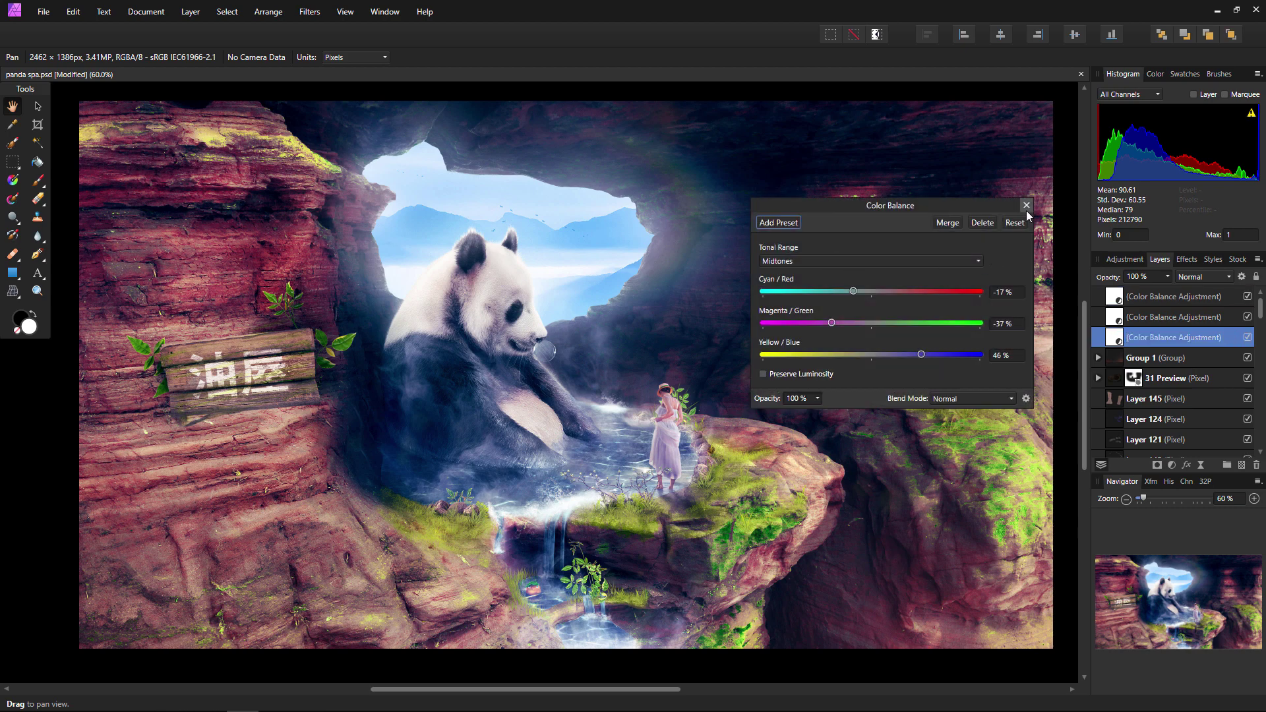
click(1026, 207)
double_click(1115, 317)
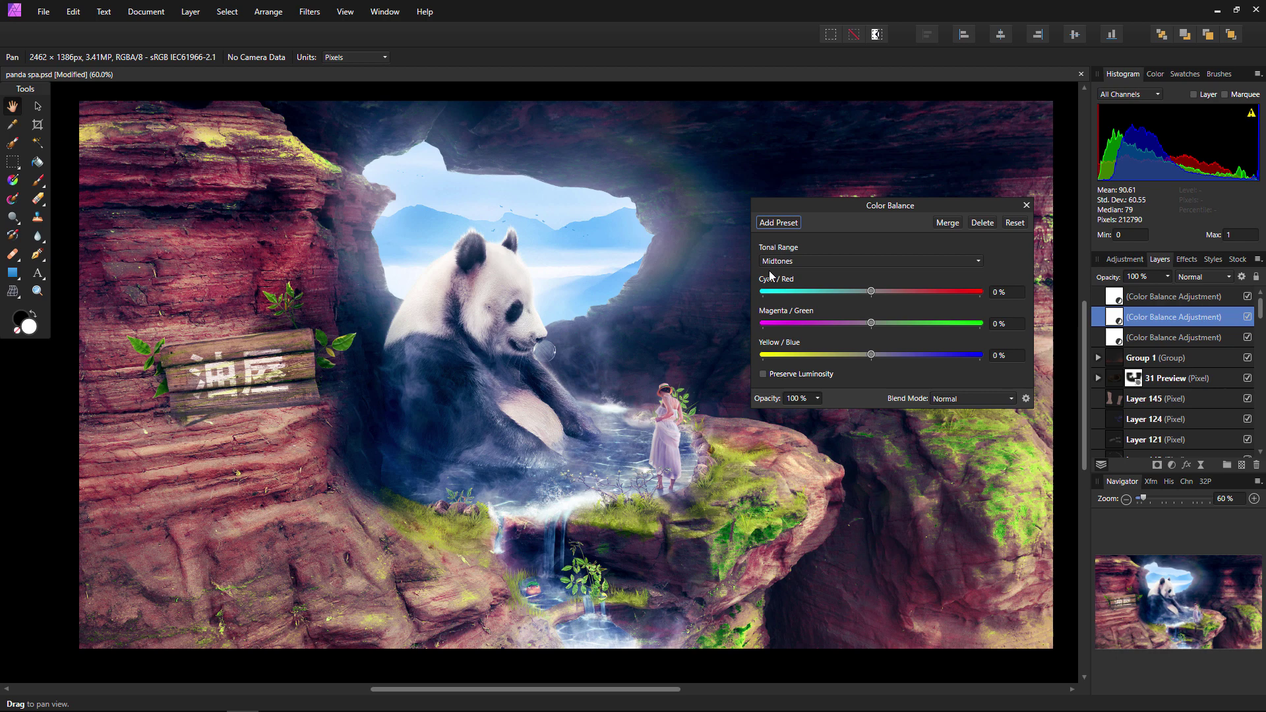
click(797, 259)
click(796, 277)
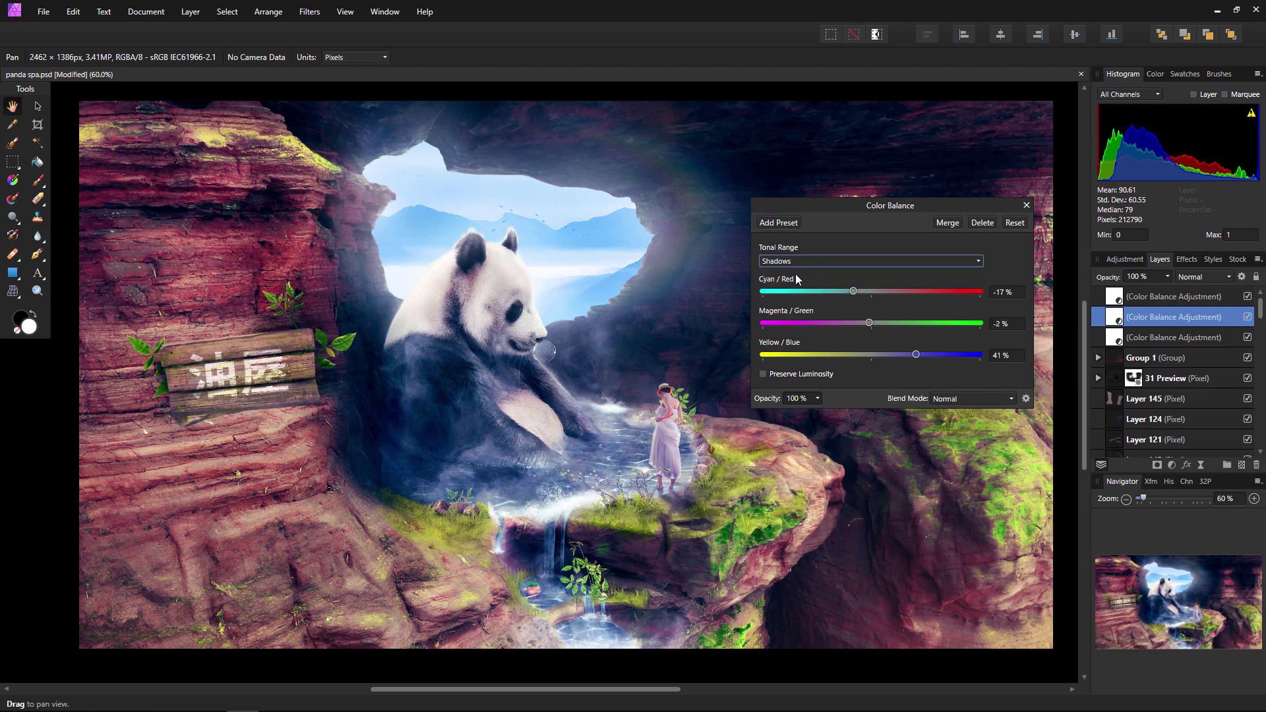
click(1026, 205)
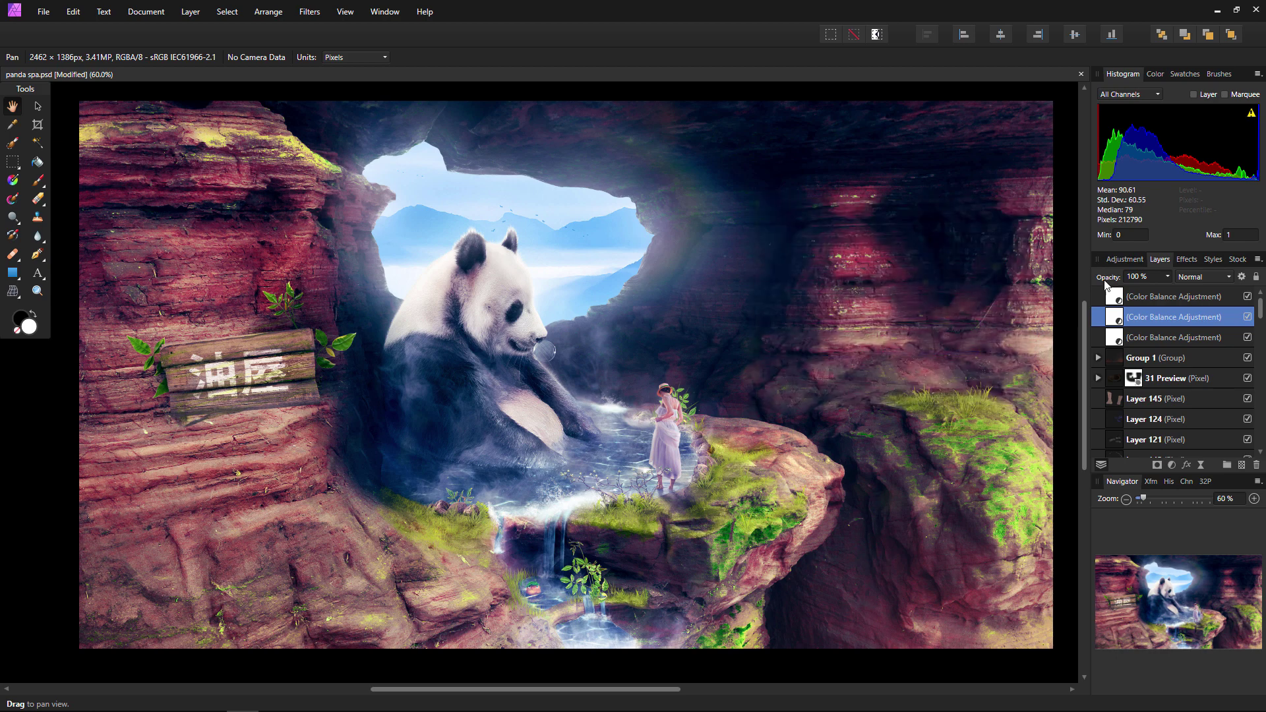
- Inspect the top Color Balance layer's highlight settings
double_click(1113, 297)
click(827, 262)
click(796, 307)
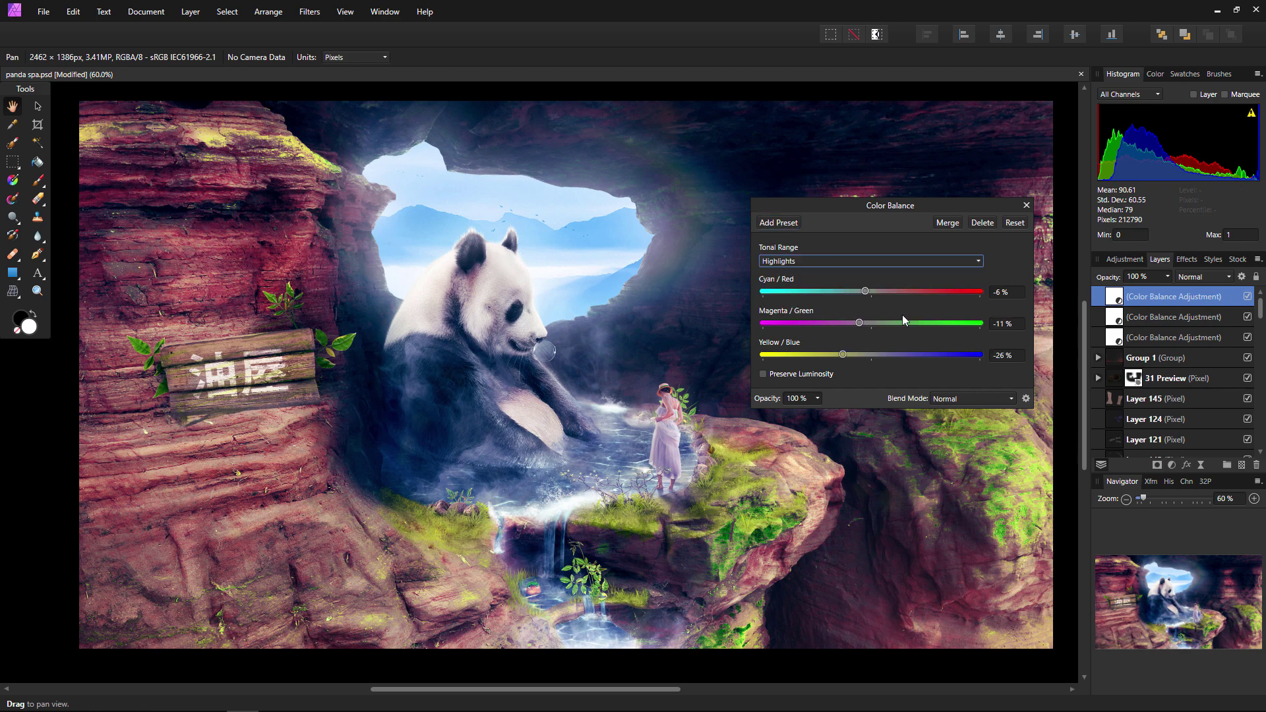
click(1026, 206)
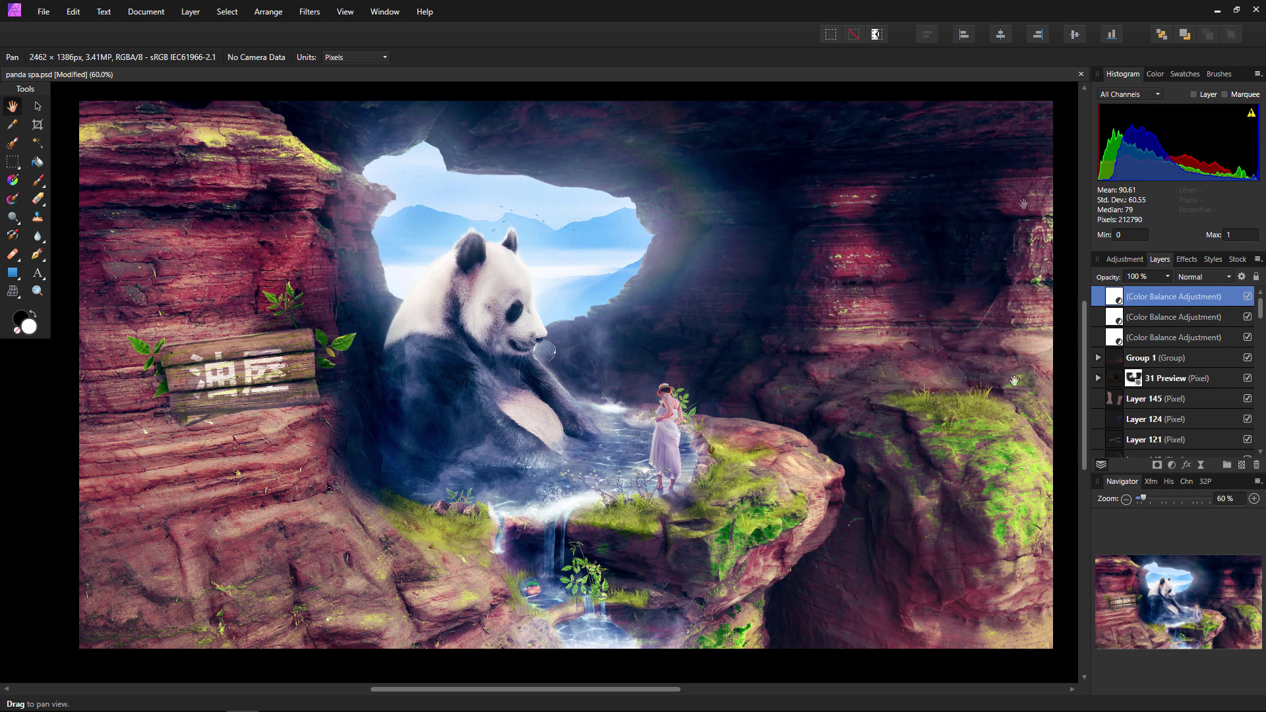
click(1171, 465)
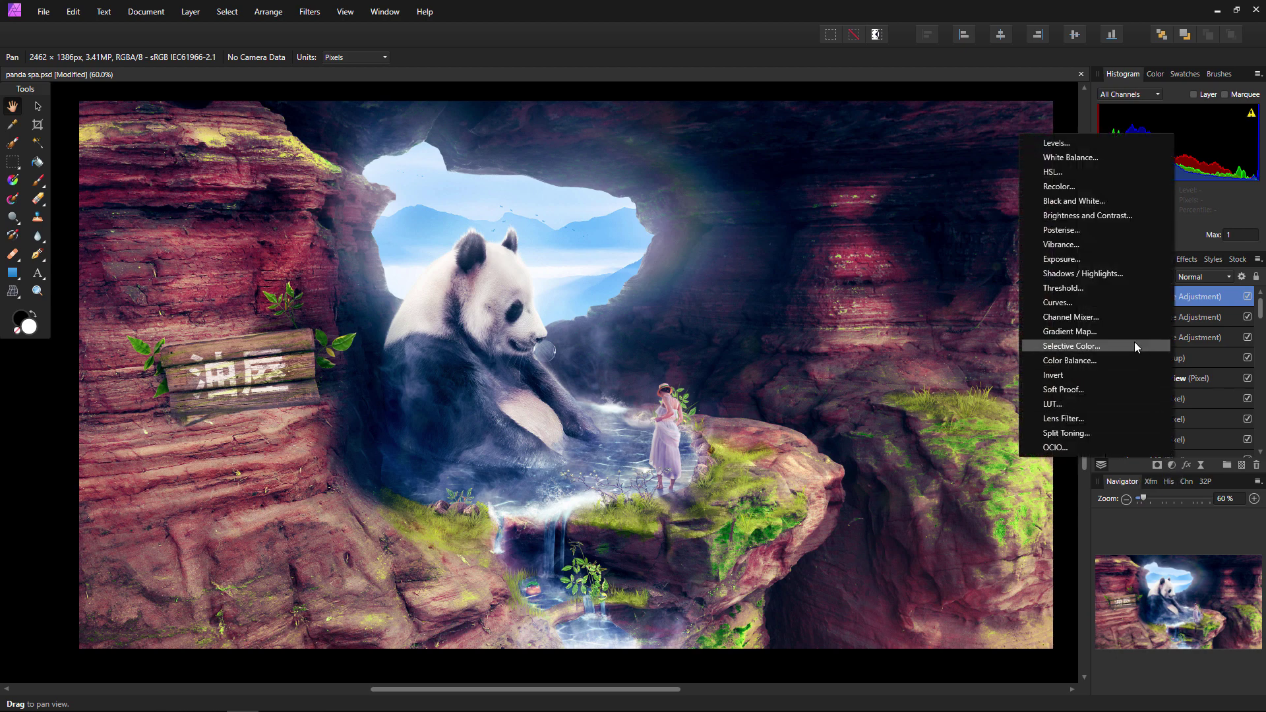
- Add a Curves layer with a two-point S-curve that lowers shadows and raises highlights
click(1120, 303)
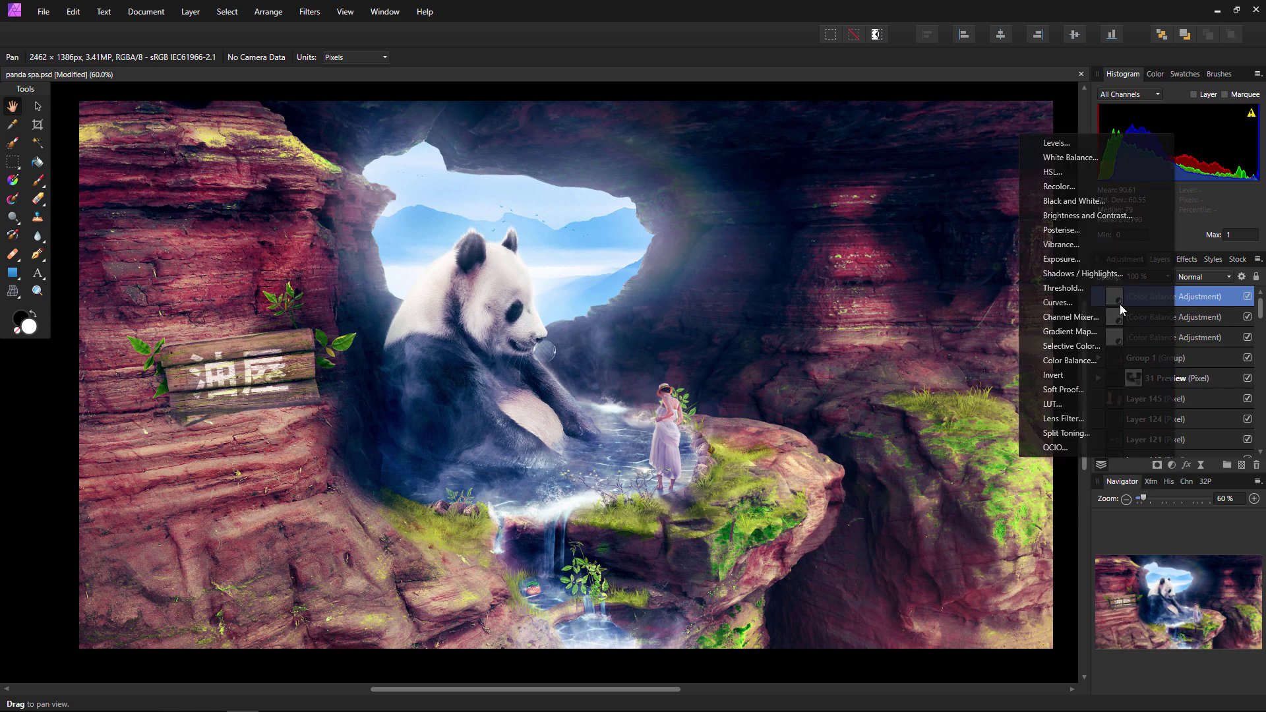
drag(889, 76, 897, 120)
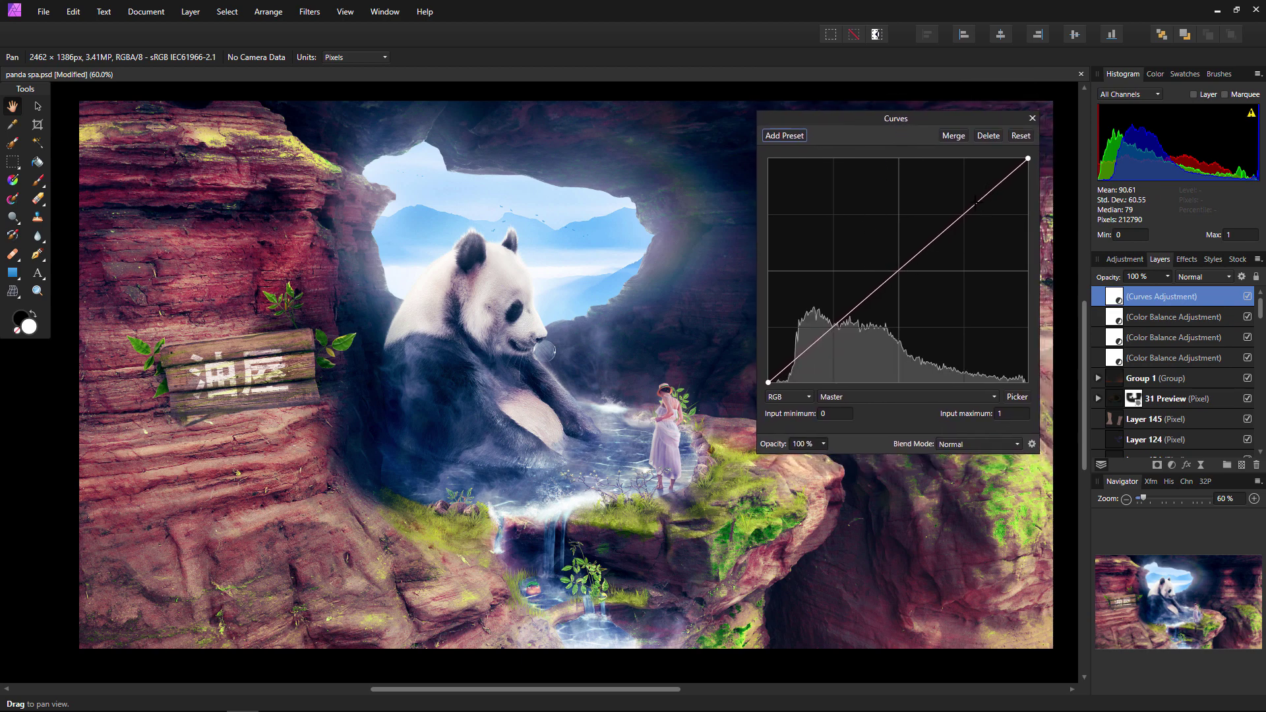
click(818, 344)
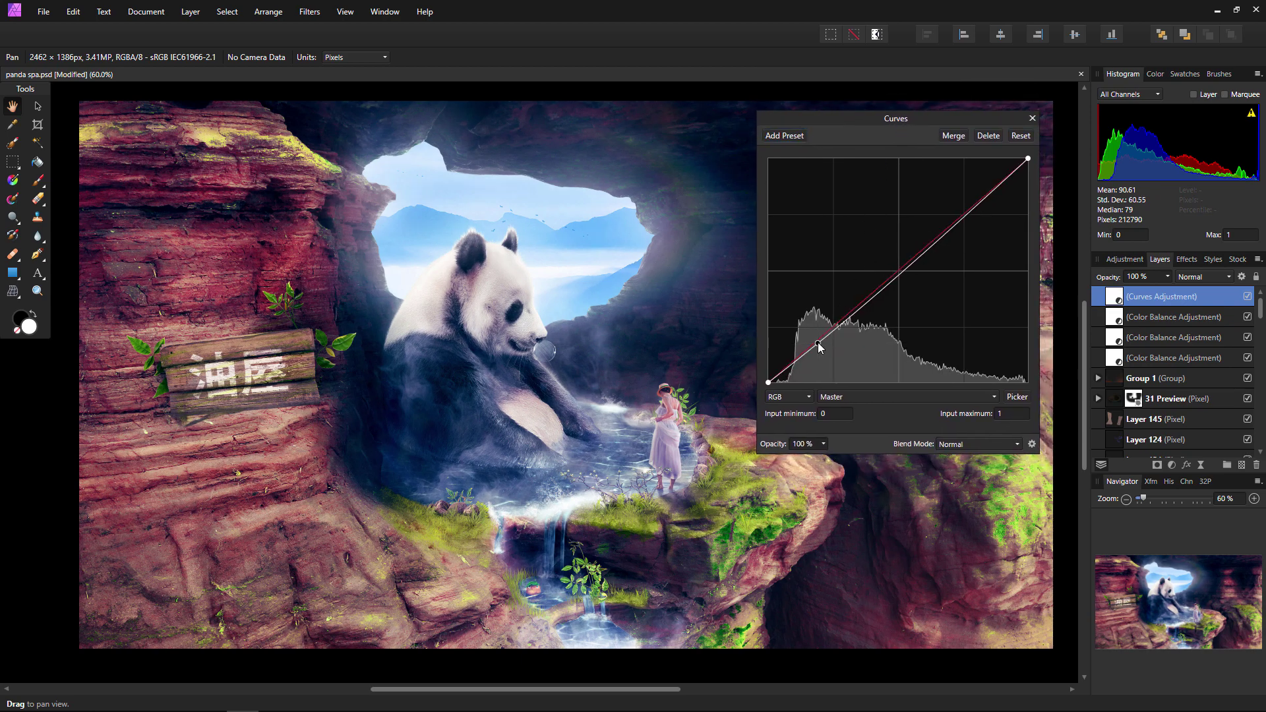
drag(819, 343, 827, 344)
click(980, 203)
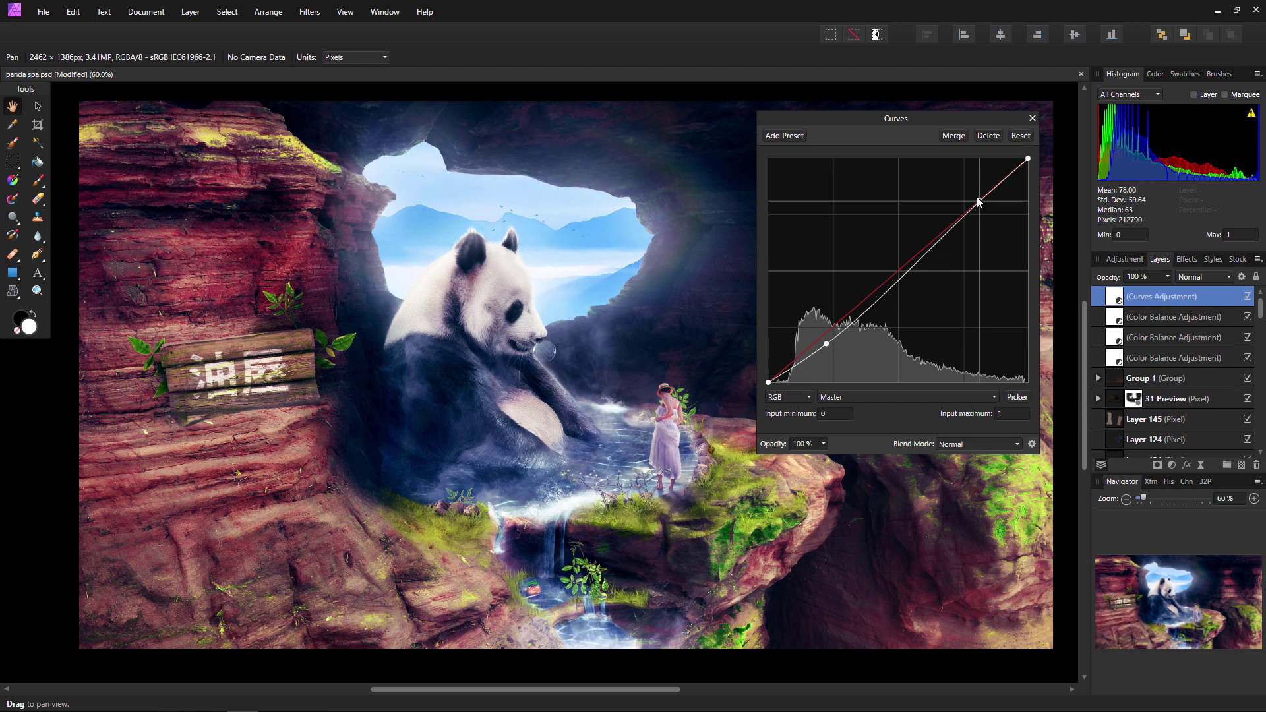
mouse_move(979, 204)
mouse_down()
mouse_move(950, 166)
mouse_move(975, 199)
mouse_up()
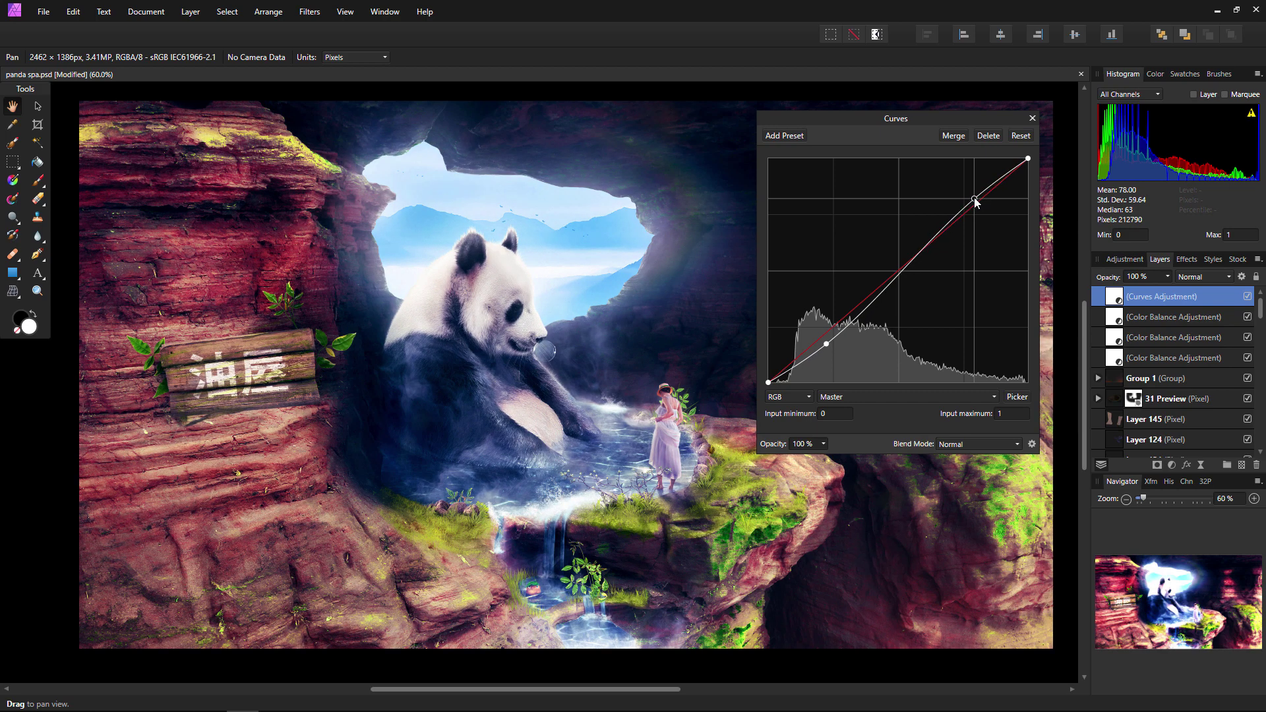
mouse_move(831, 348)
mouse_down()
mouse_move(839, 368)
mouse_move(800, 318)
mouse_move(825, 339)
mouse_up()
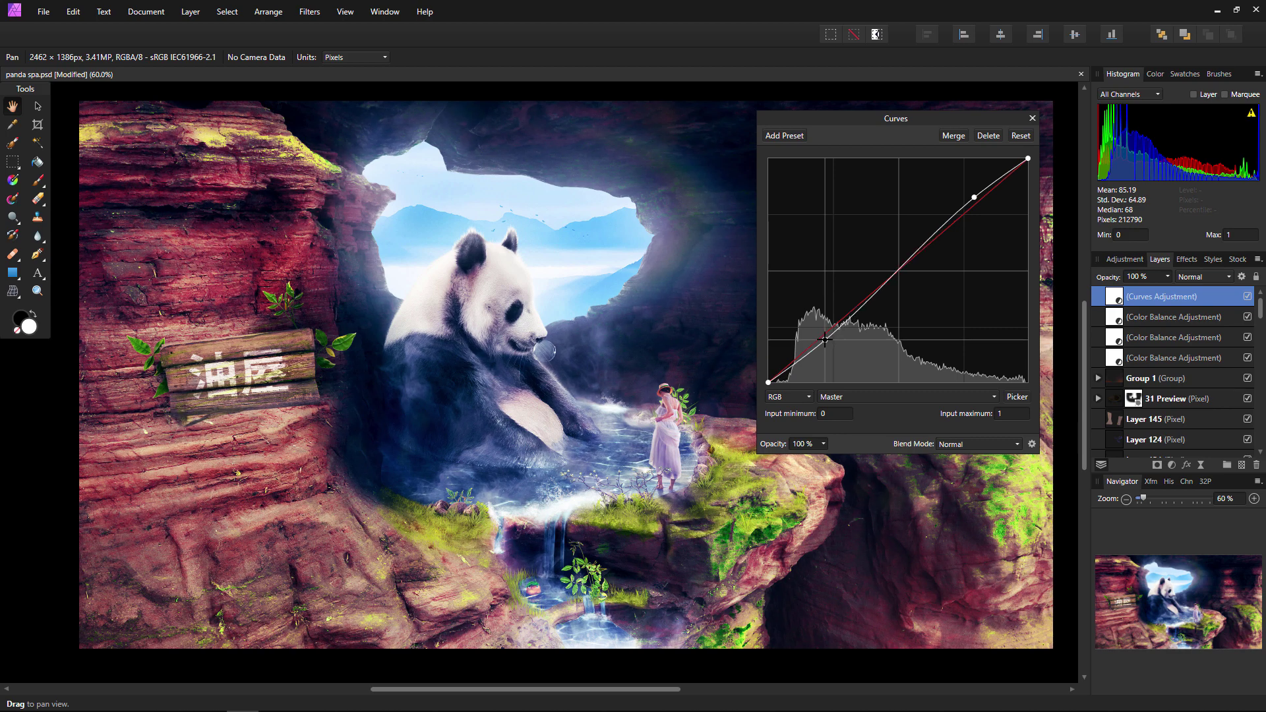
drag(974, 197, 973, 199)
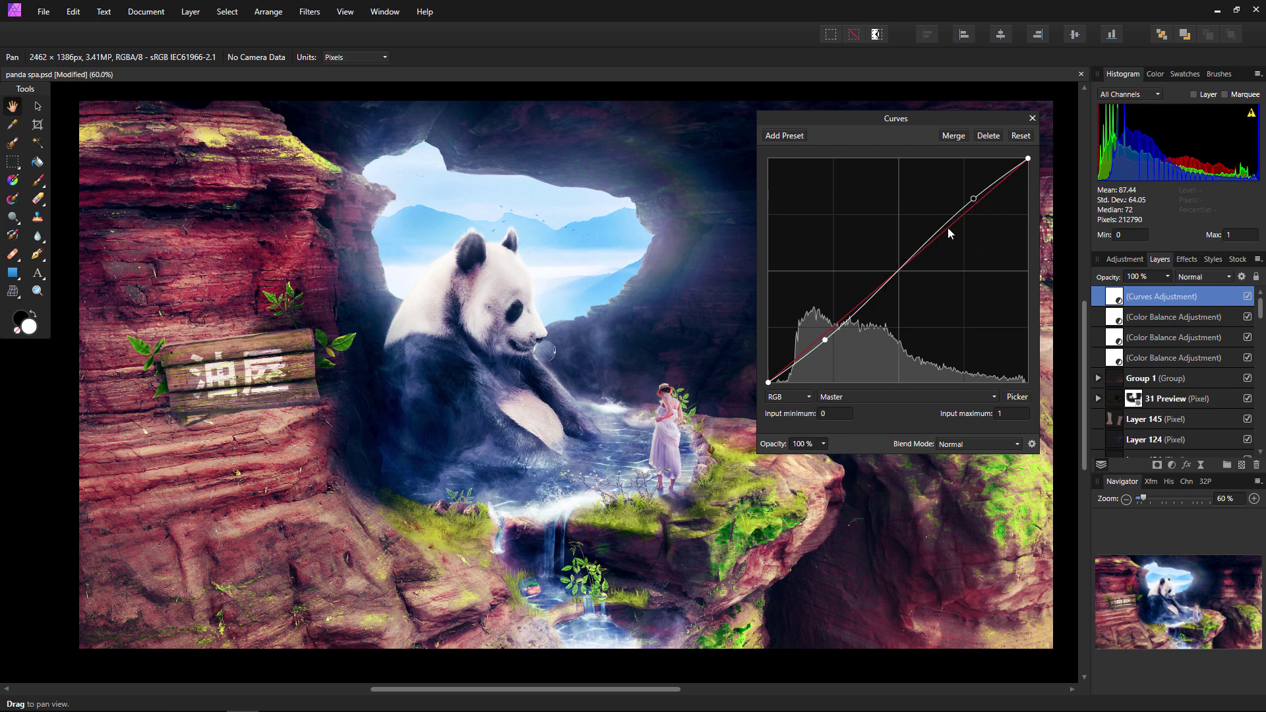
click(1033, 118)
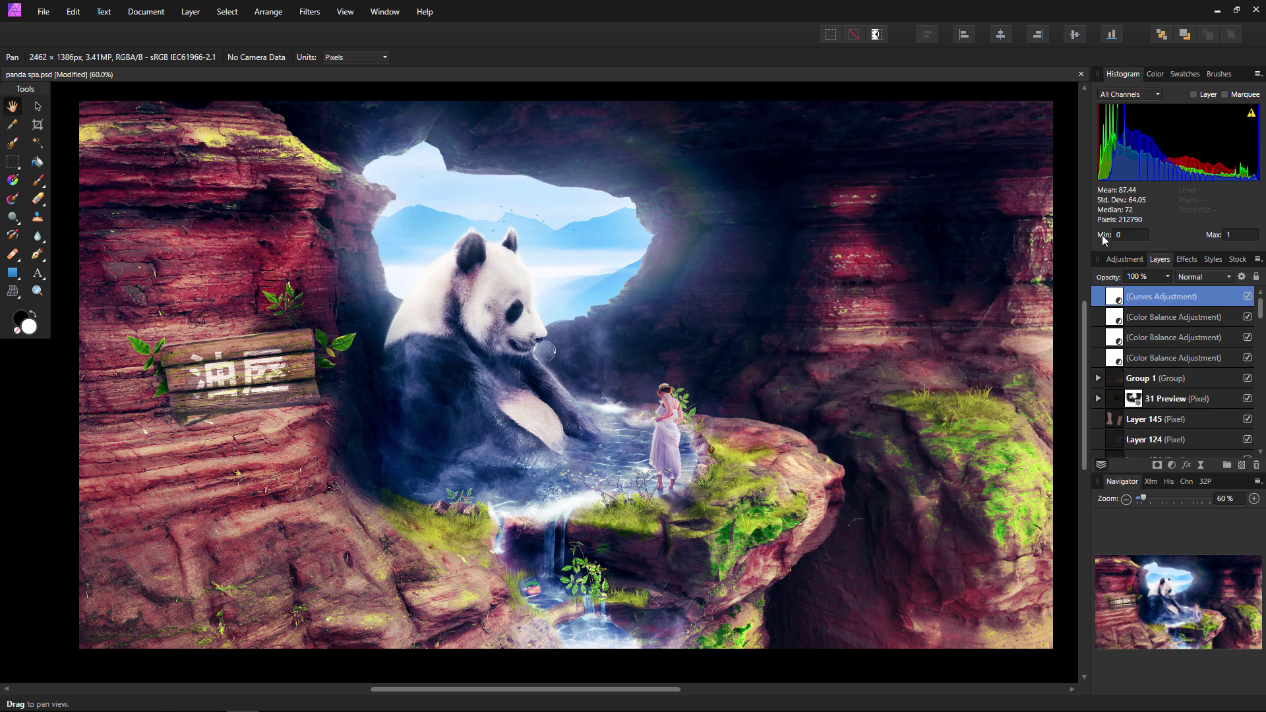
- Toggle the Curves layer off and on to compare, then add an empty pixel layer
click(1248, 298)
click(1248, 298)
click(1242, 466)
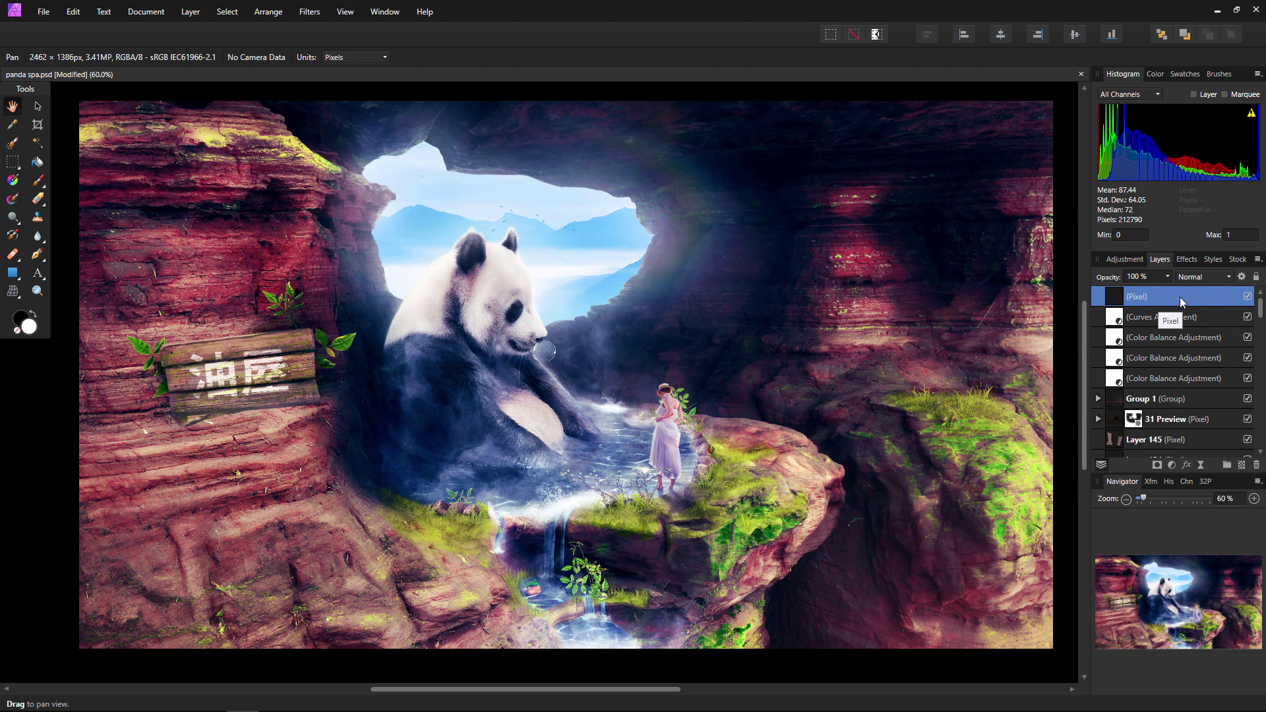
- Move the pixel layer down the stack and back to the top, then pick the brush
drag(1196, 295, 1192, 343)
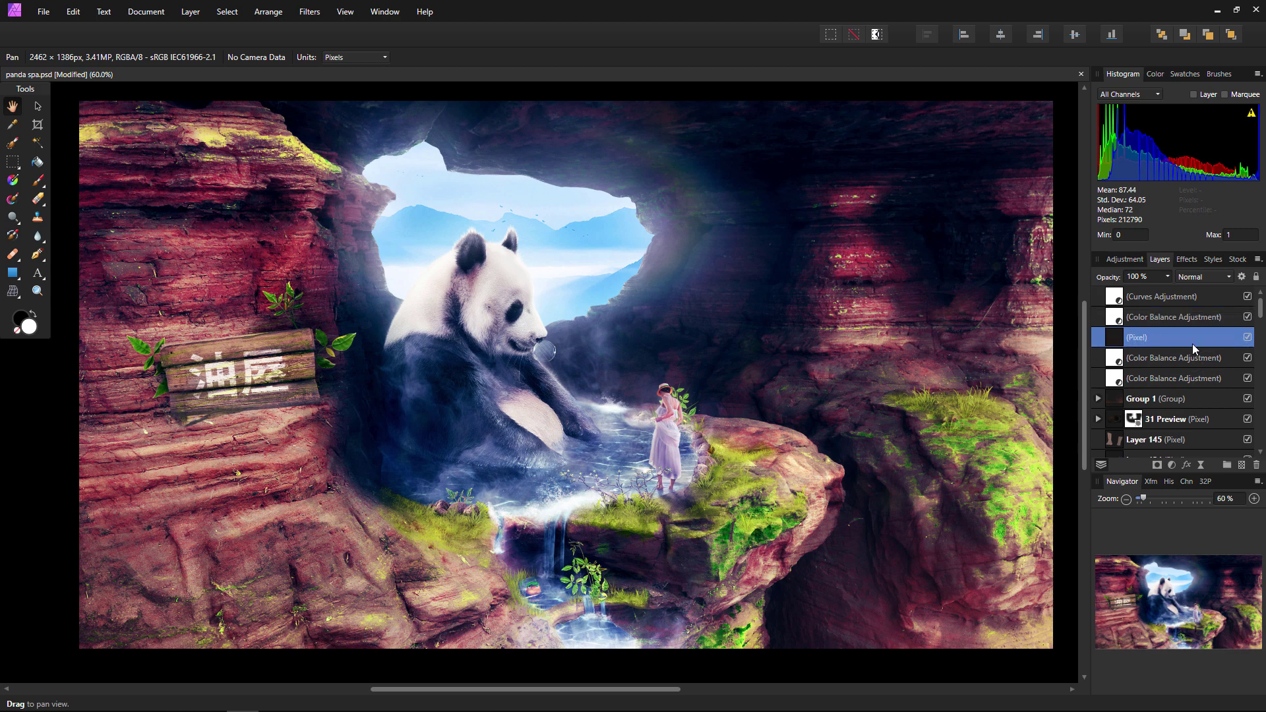
drag(1195, 289, 1195, 290)
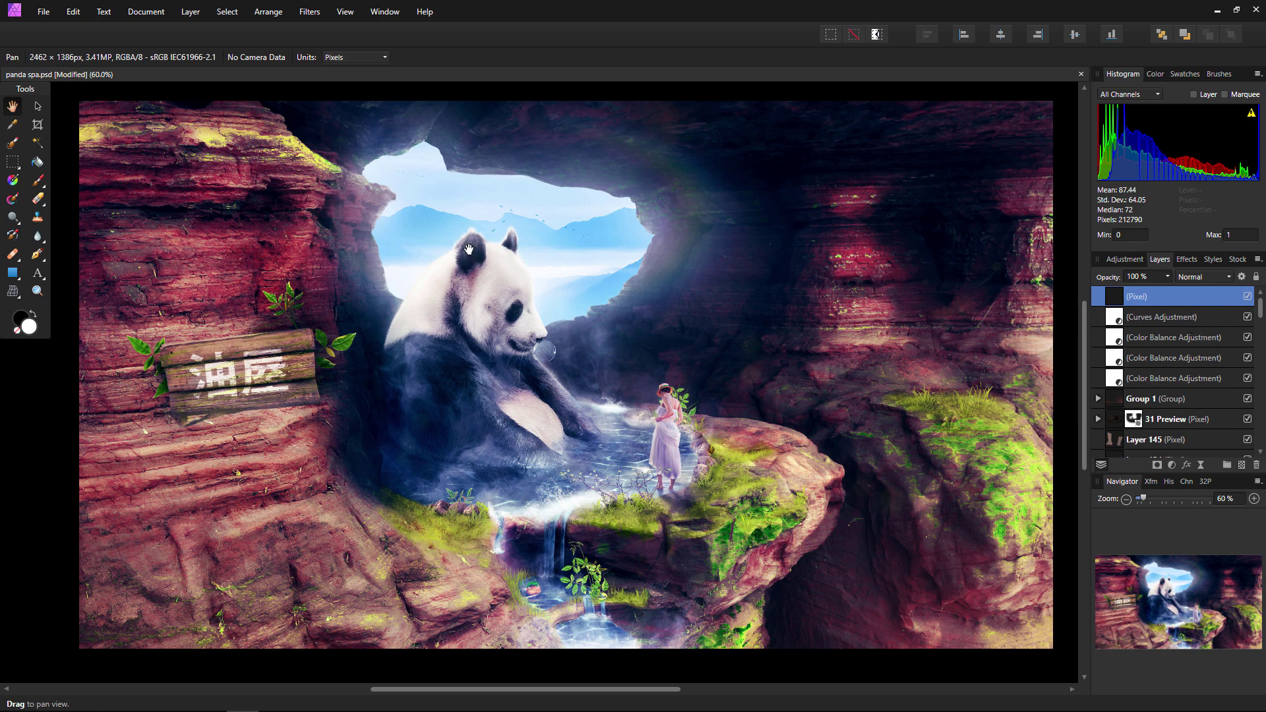
key(b)
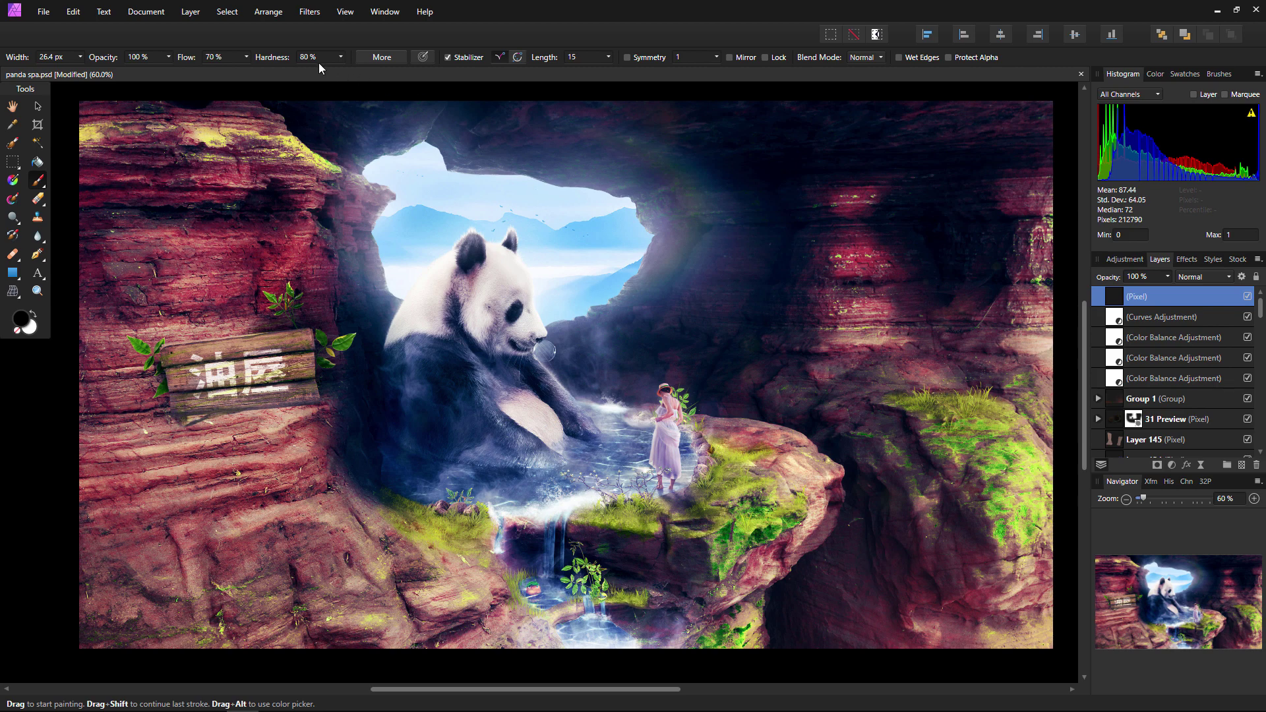
- Show the Brushes panel via View > Studio and choose the 64 px round brush
click(341, 13)
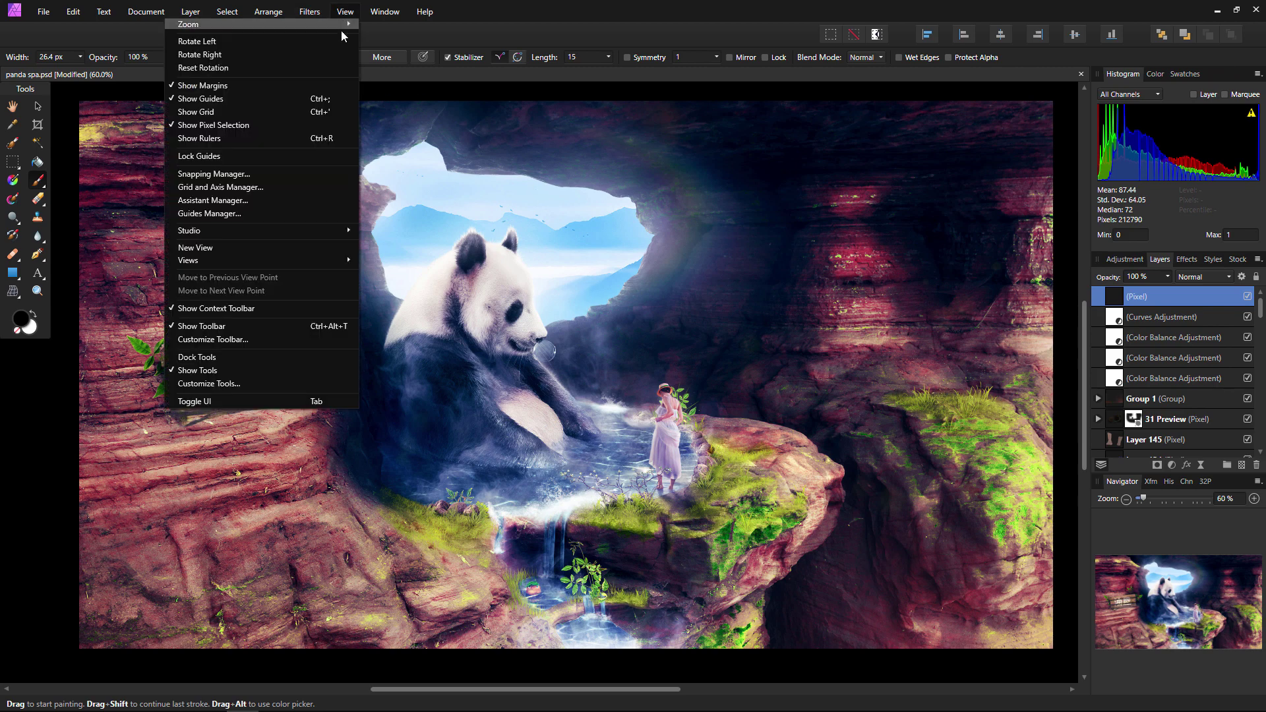
mouse_move(268, 231)
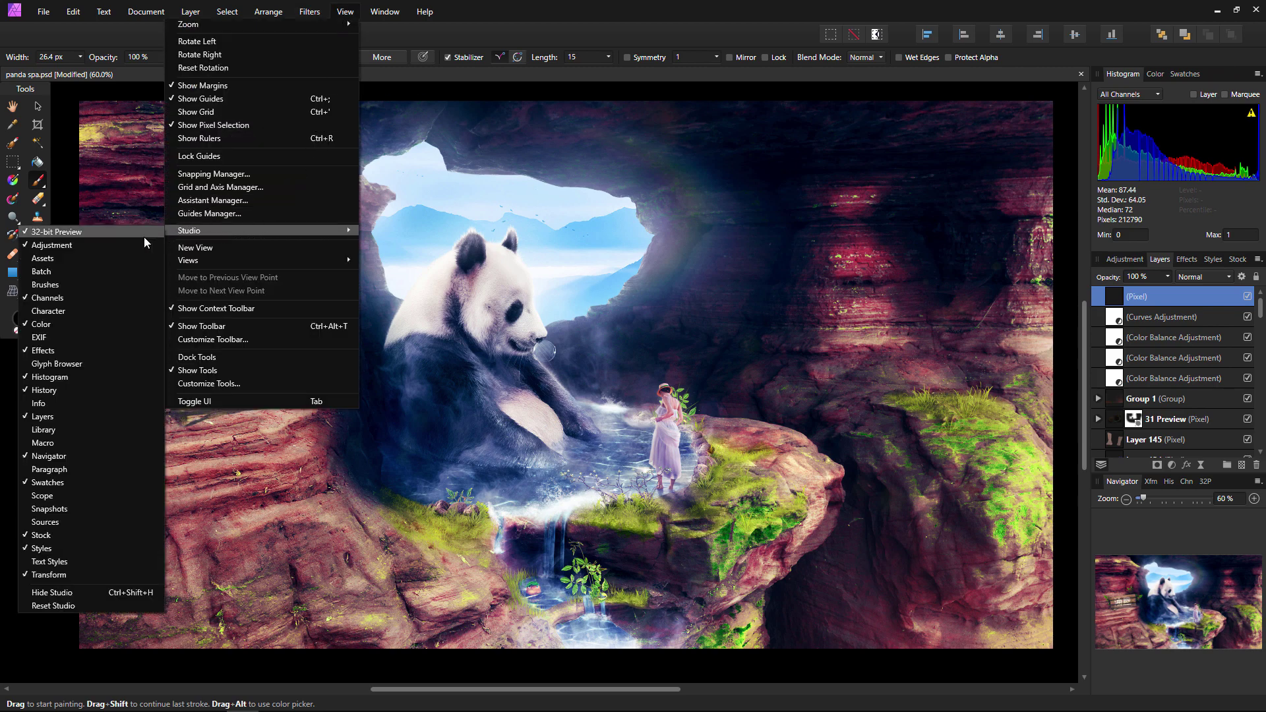
click(122, 284)
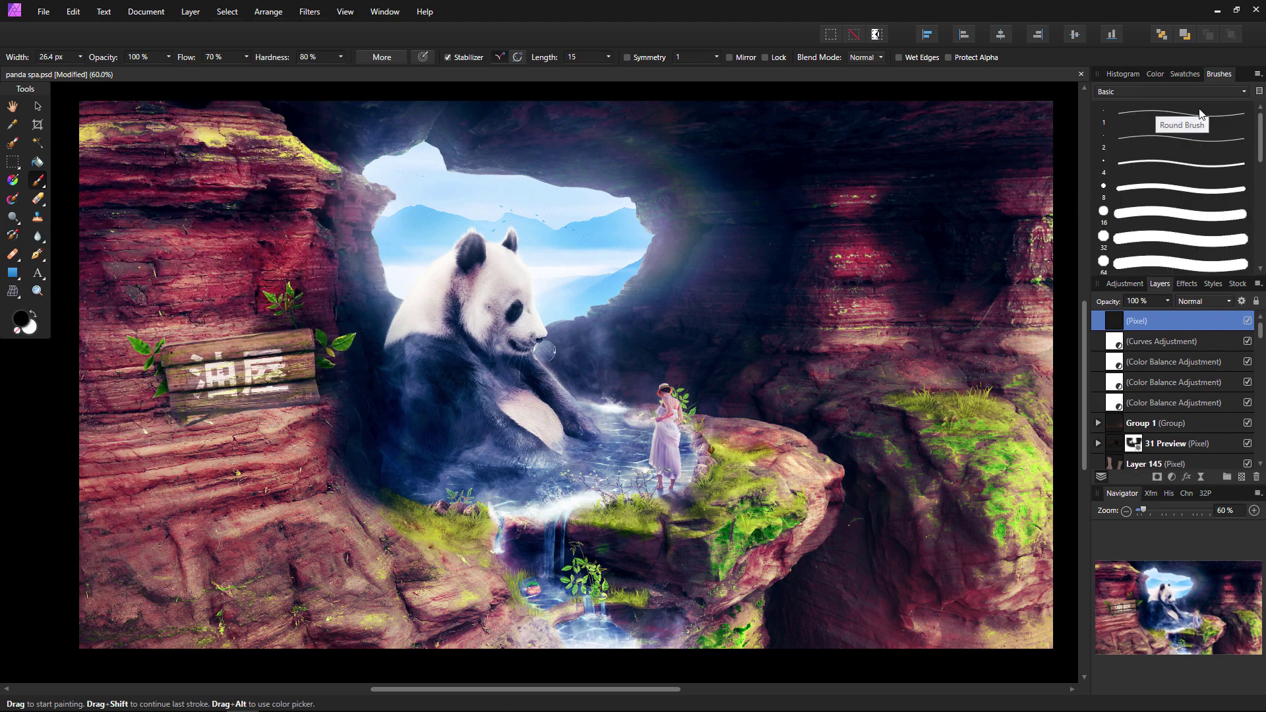
click(1179, 262)
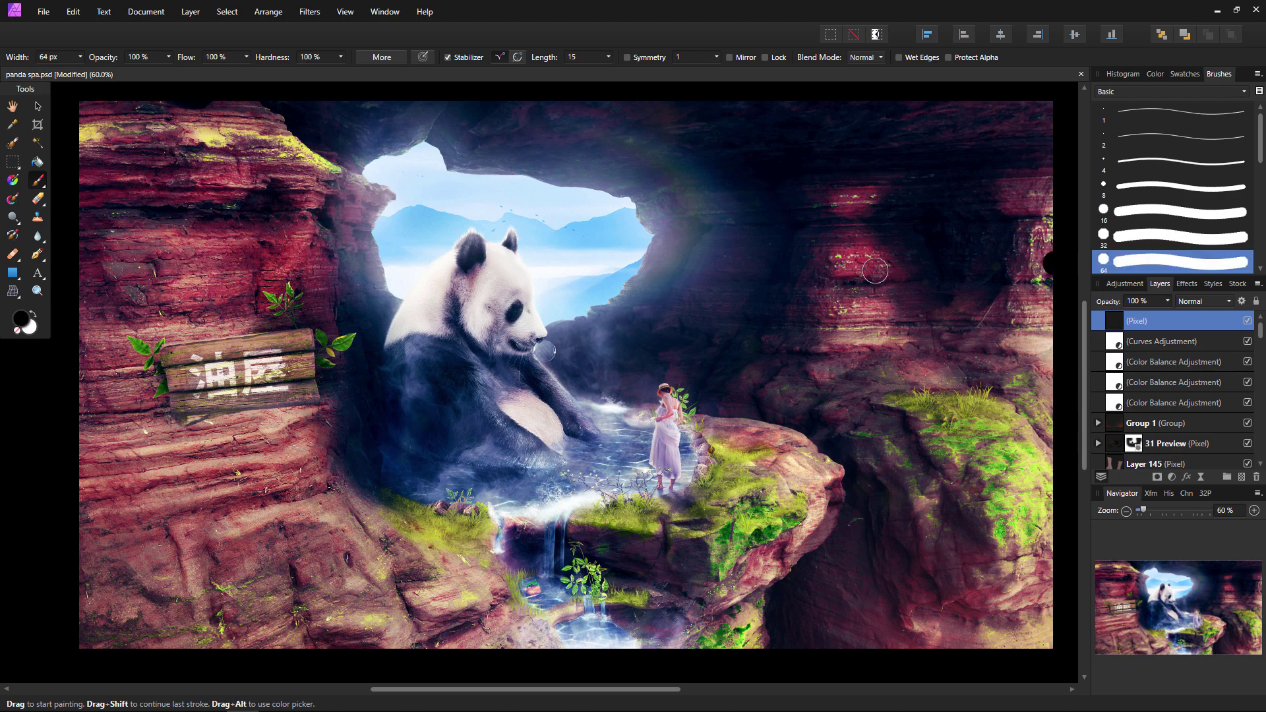
- Set the paint colour to blue in the Color Chooser
click(34, 318)
click(34, 319)
double_click(22, 321)
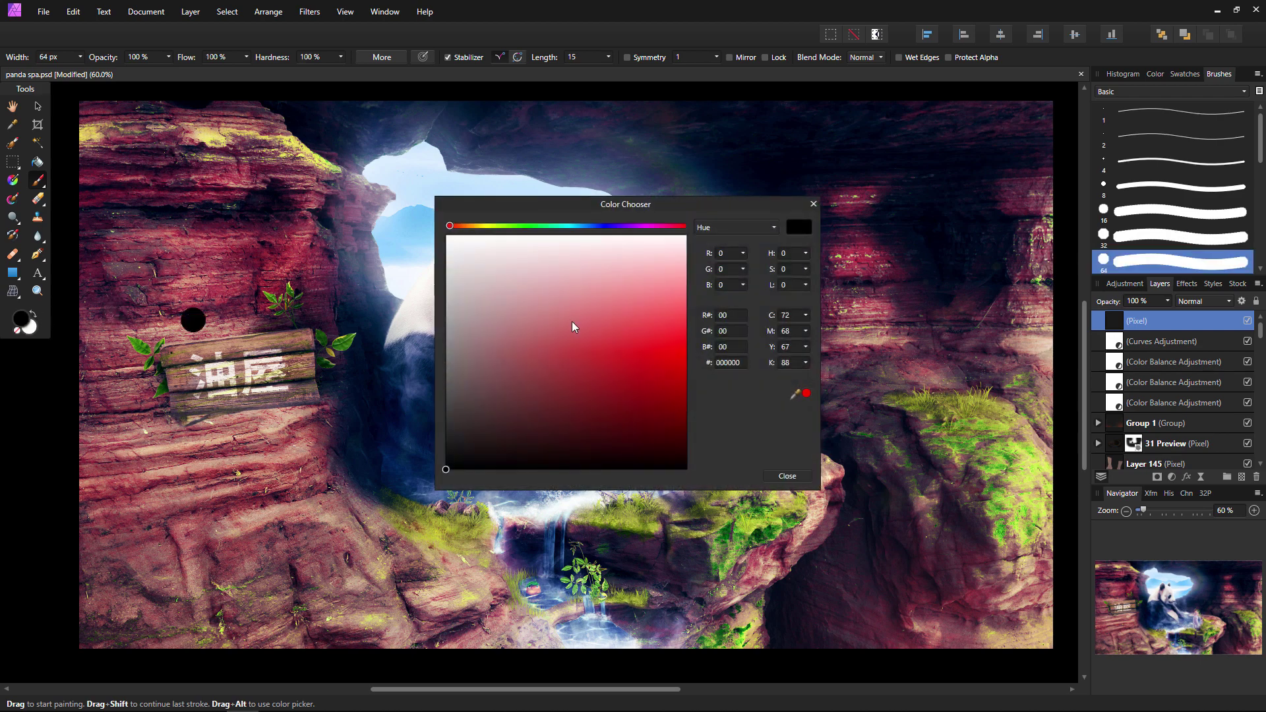
drag(645, 371, 750, 364)
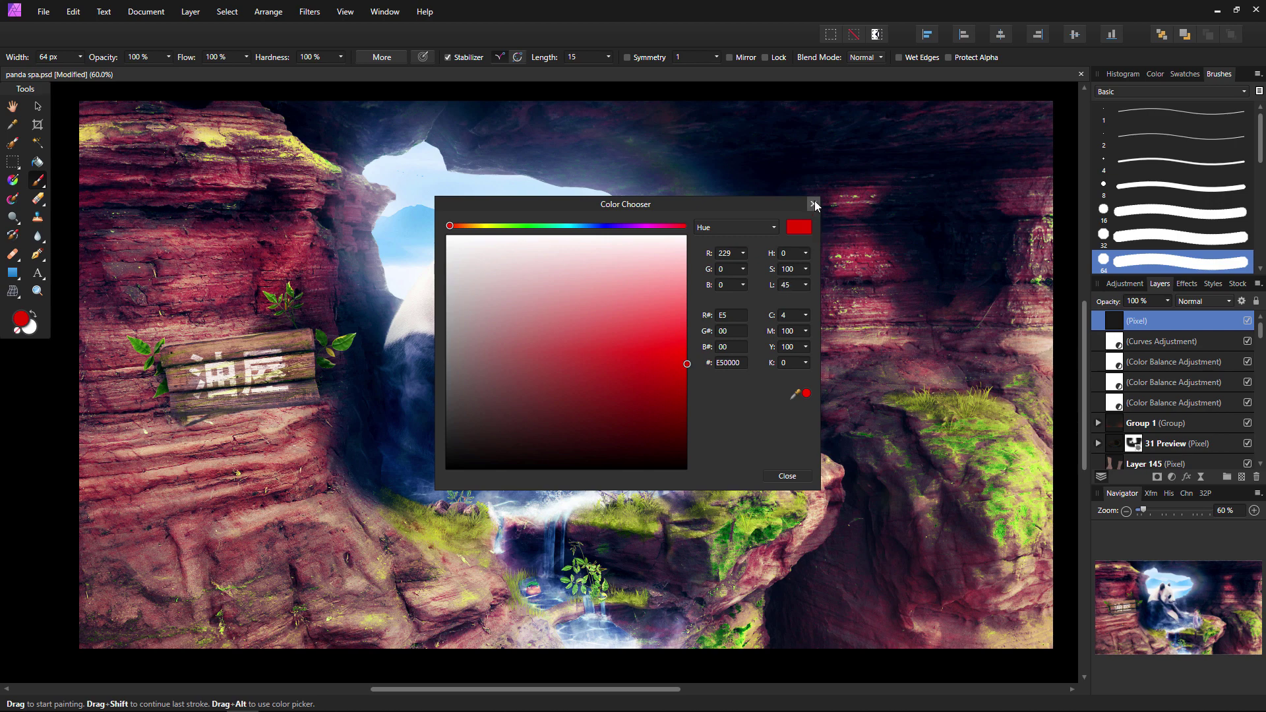
drag(644, 227, 609, 231)
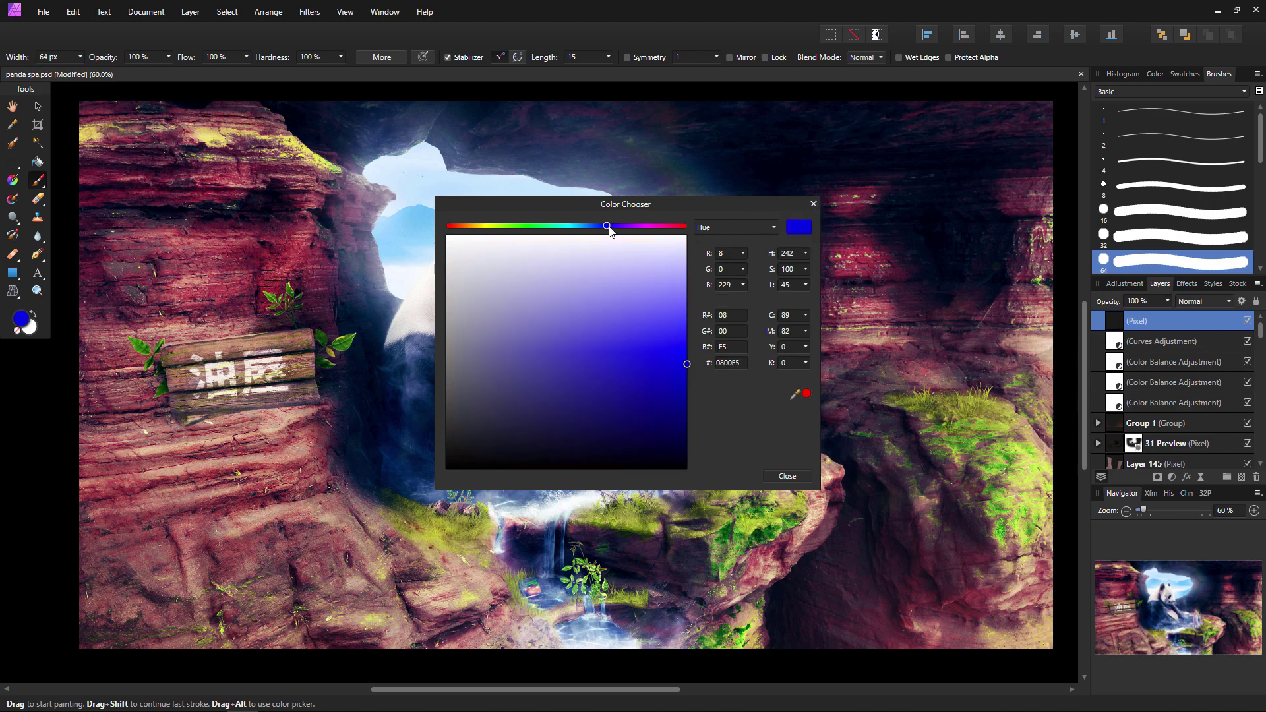
click(813, 203)
- Paint blue and white test strokes with a softer brush, undoing them afterwards
mouse_move(737, 238)
mouse_down()
mouse_move(657, 354)
mouse_move(854, 369)
mouse_move(706, 369)
mouse_move(600, 337)
mouse_move(658, 339)
mouse_up()
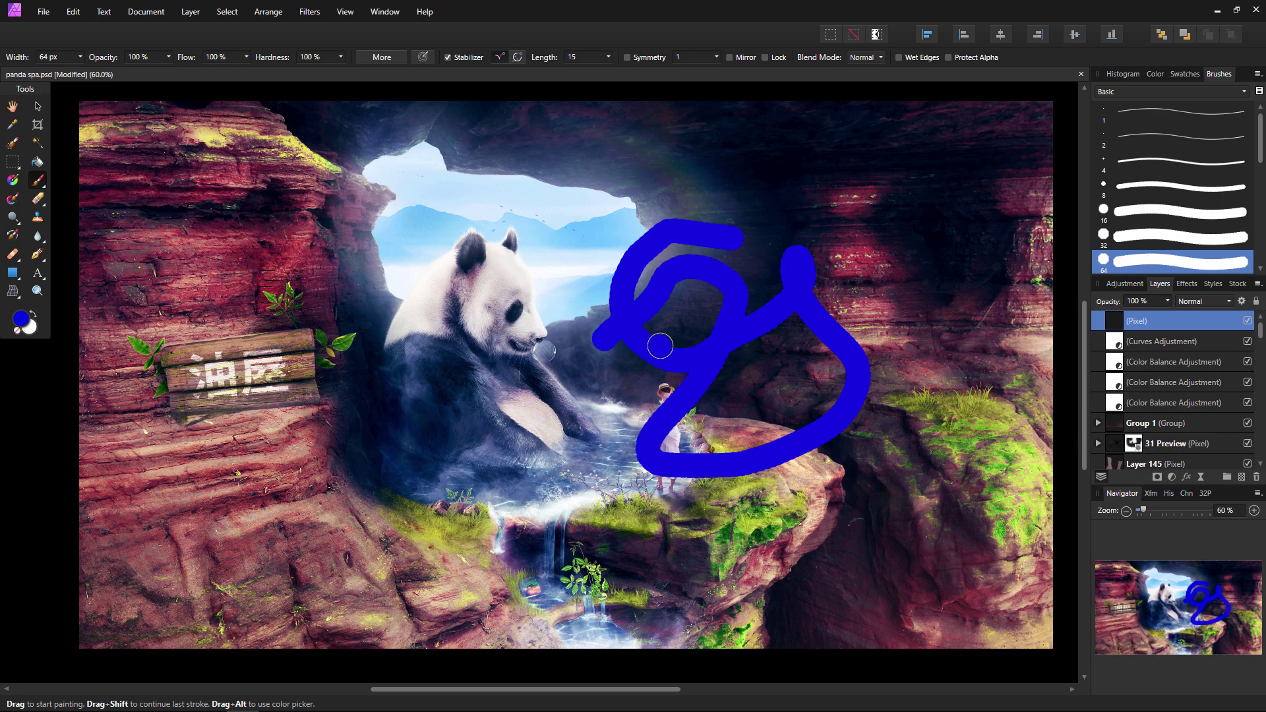
key(ctrl+z)
click(32, 315)
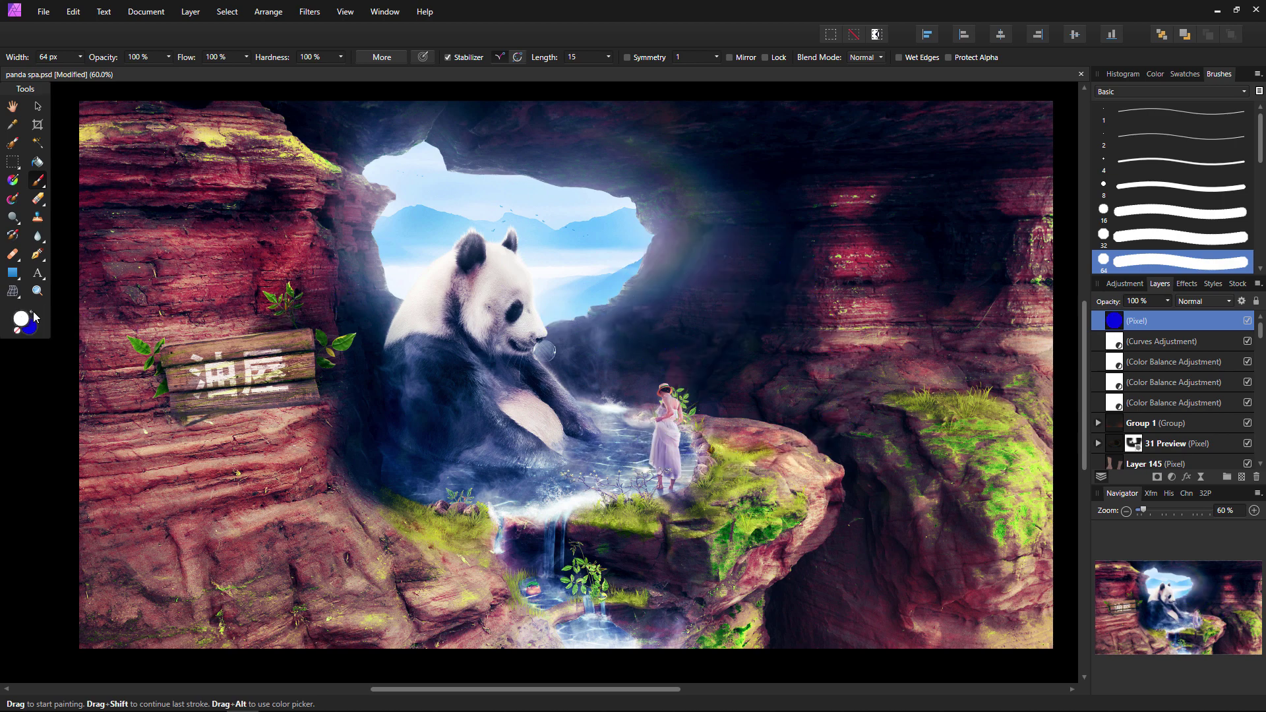
mouse_move(661, 338)
mouse_down()
mouse_move(663, 241)
mouse_move(741, 429)
mouse_move(850, 510)
mouse_up()
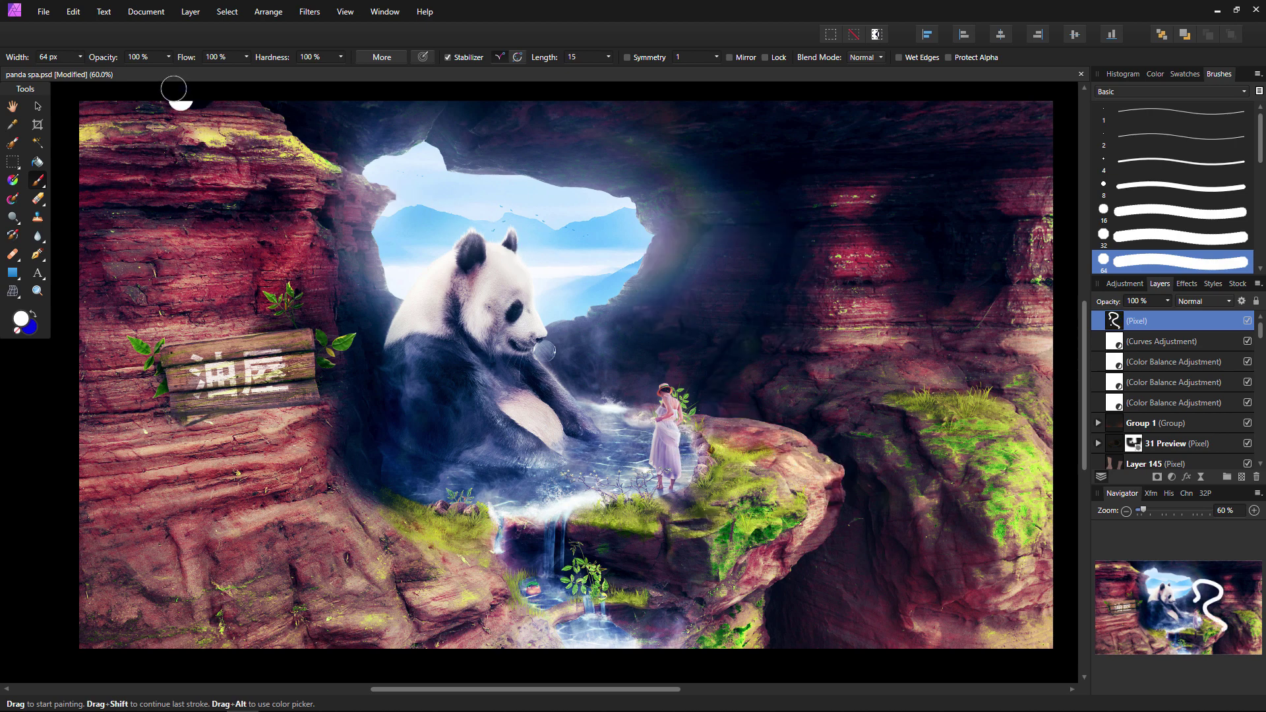
mouse_move(179, 60)
mouse_down()
mouse_move(156, 67)
mouse_move(208, 69)
mouse_up()
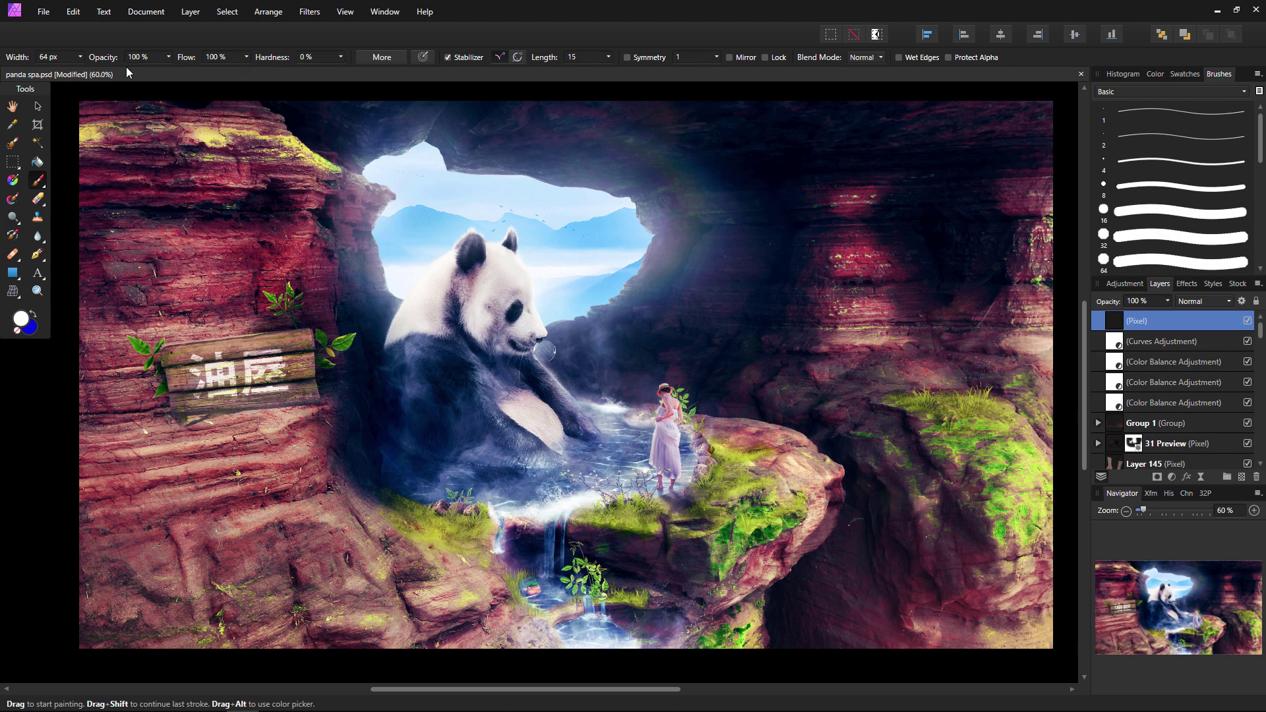
mouse_move(705, 267)
mouse_down()
mouse_move(841, 285)
mouse_move(813, 391)
mouse_move(611, 294)
mouse_move(833, 269)
mouse_move(863, 178)
mouse_move(704, 215)
mouse_move(779, 281)
mouse_move(664, 300)
mouse_move(732, 319)
mouse_move(742, 339)
mouse_move(775, 308)
mouse_up()
key(ctrl+z)
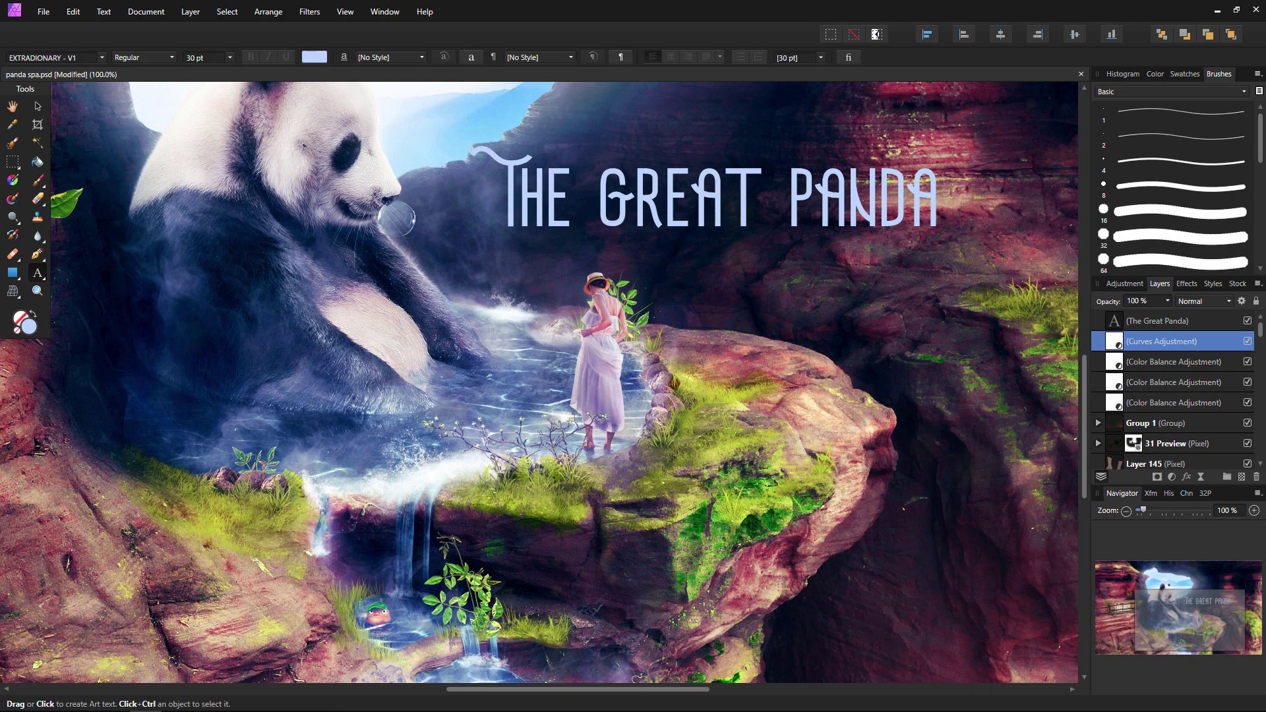
- Select The Great Panda title layer and set its blend mode to Multiply
click(1213, 322)
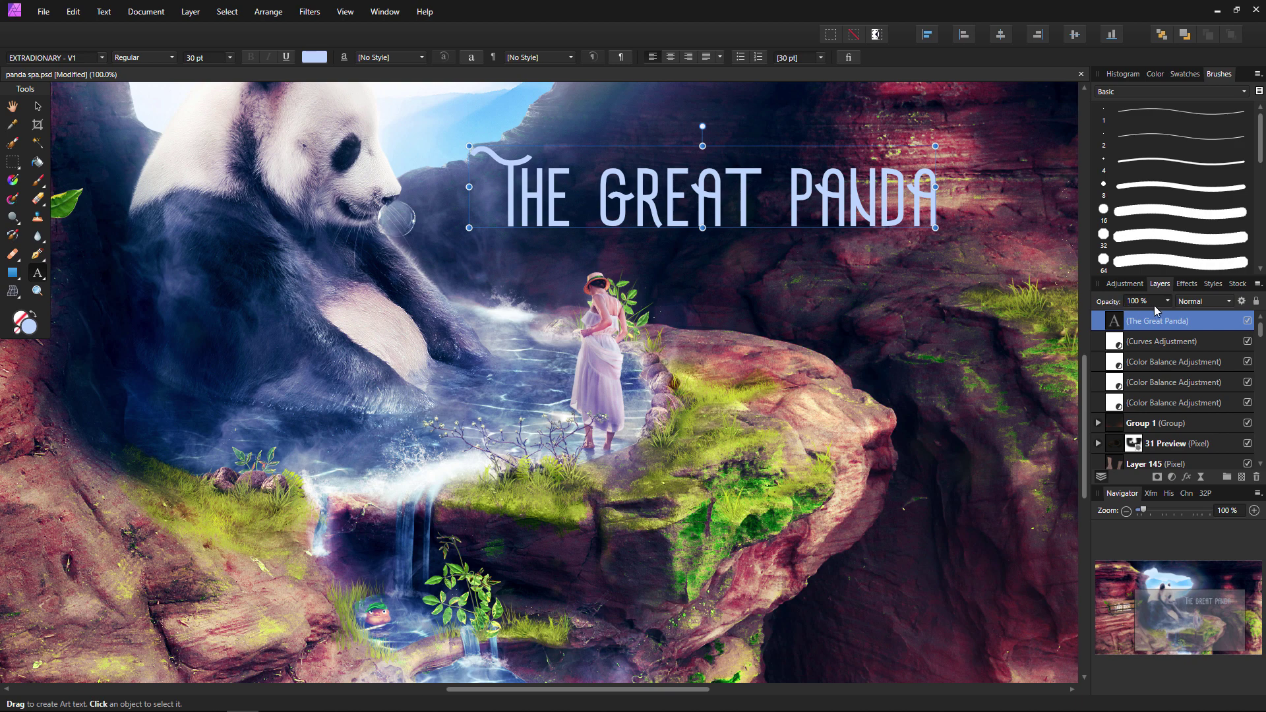
click(1209, 301)
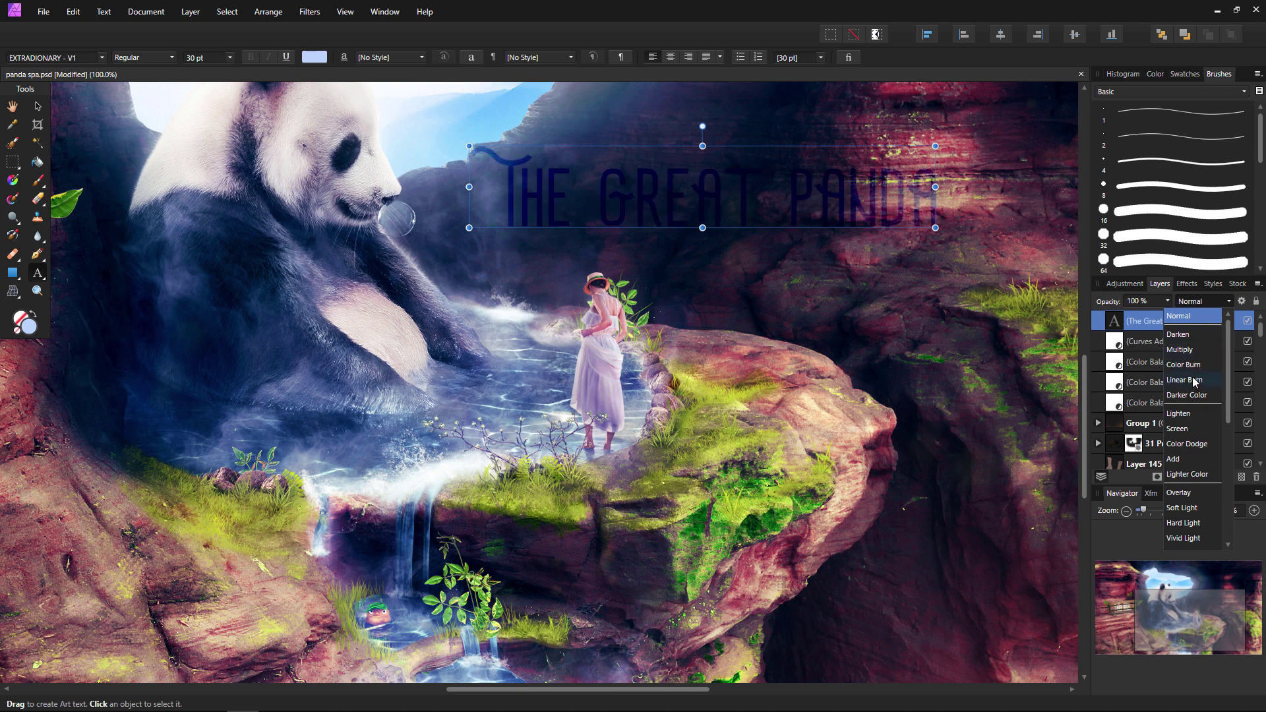
click(1192, 318)
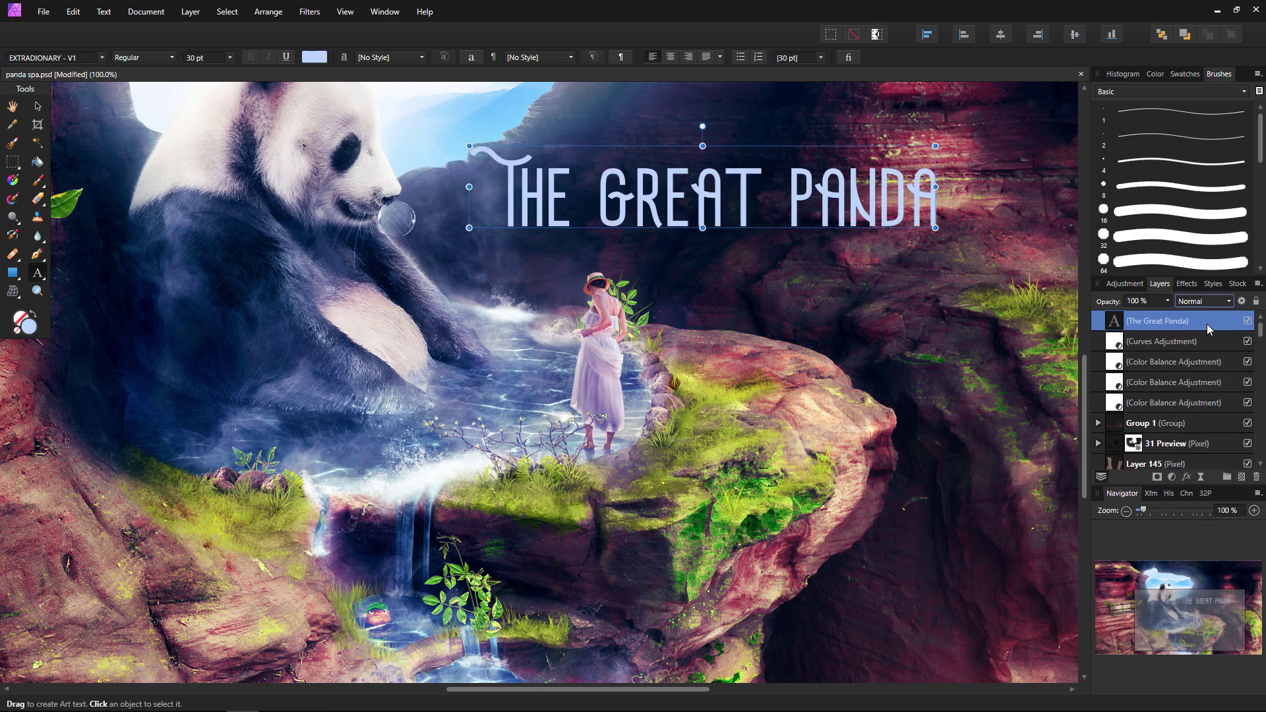
click(1209, 302)
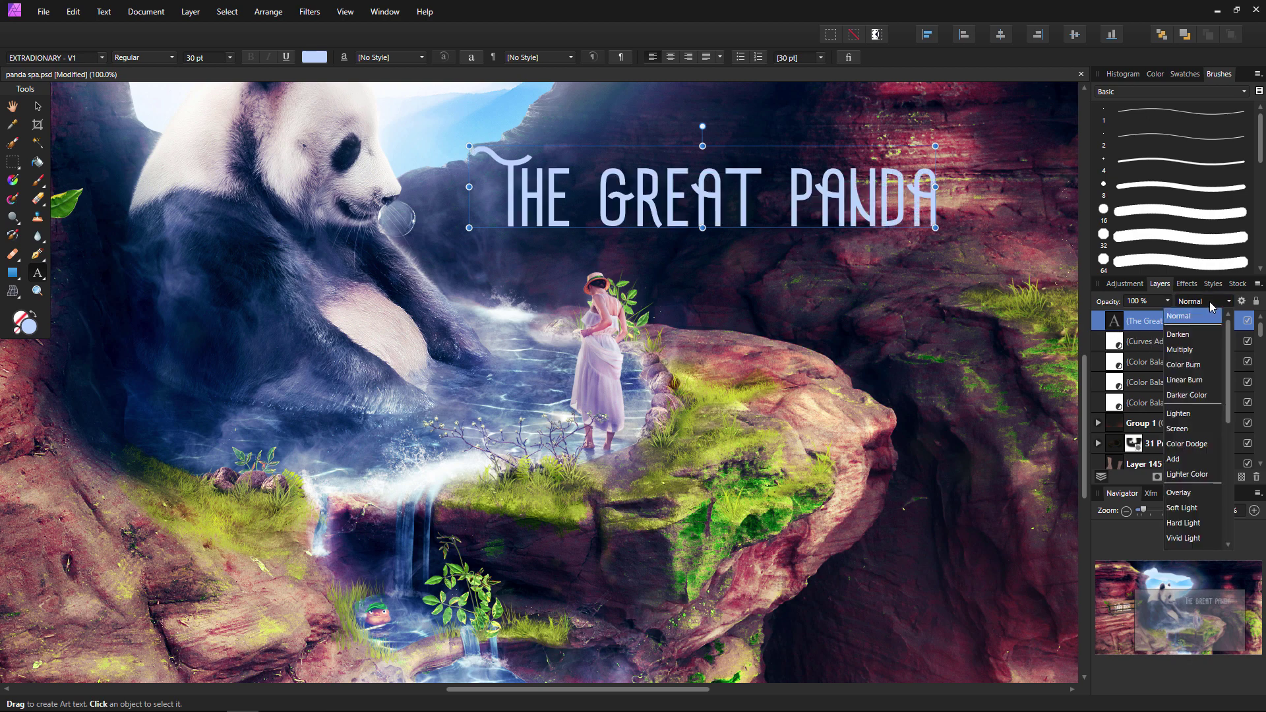
click(1200, 349)
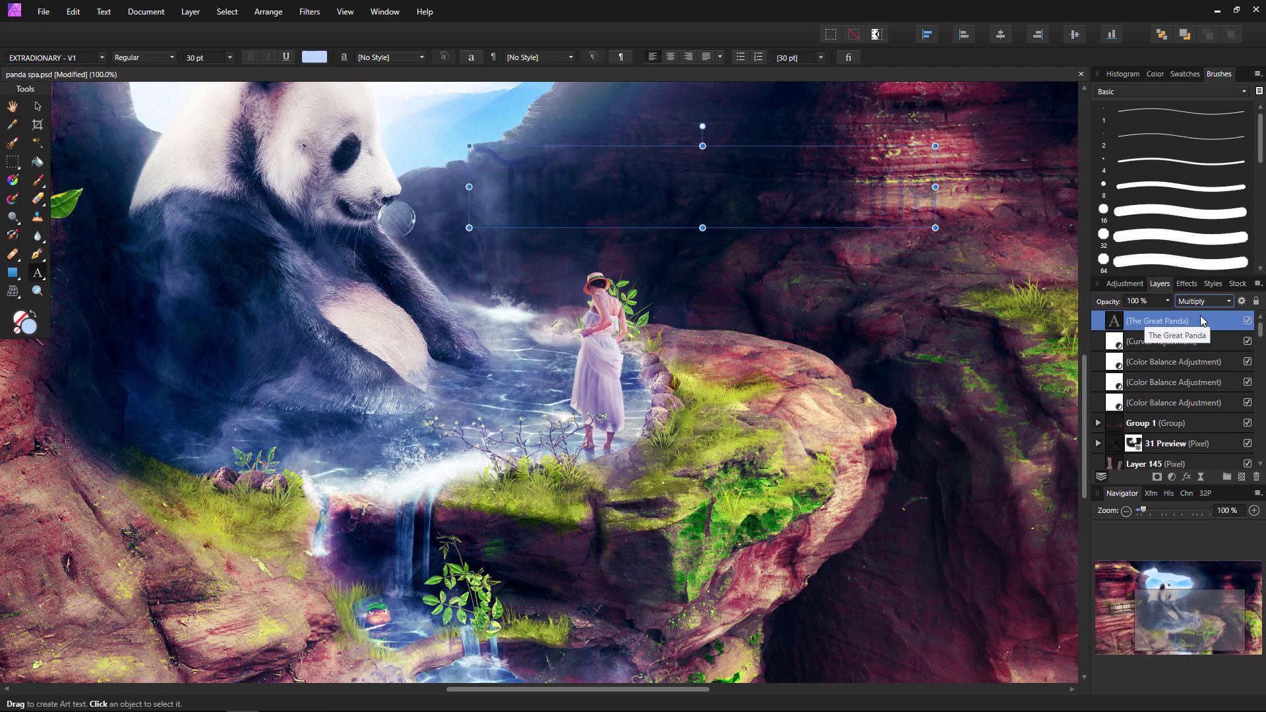
- Cycle the title's blend modes through Hue and Negation, then return it to Normal
key(Down)
key(Down)
key(Down)
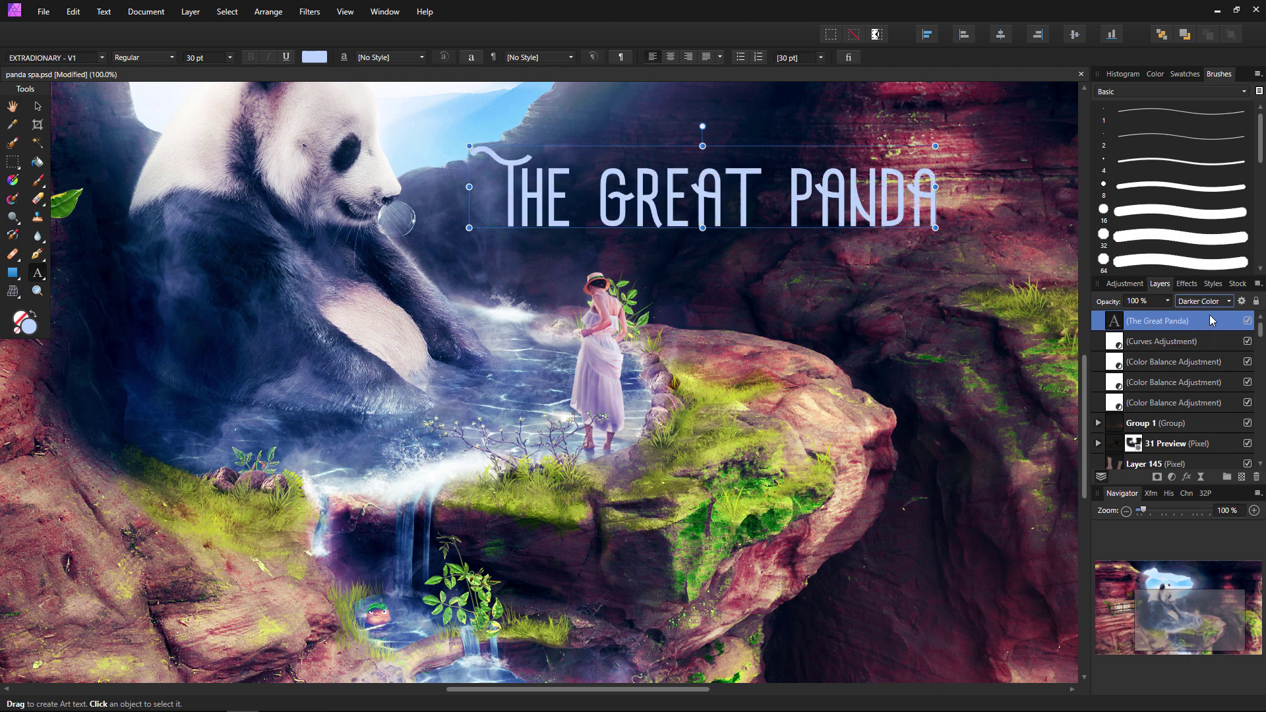
key(Down)
key(Down)
key(Down)
key(Down)
key(Down)
key(Down)
key(Down)
key(Down)
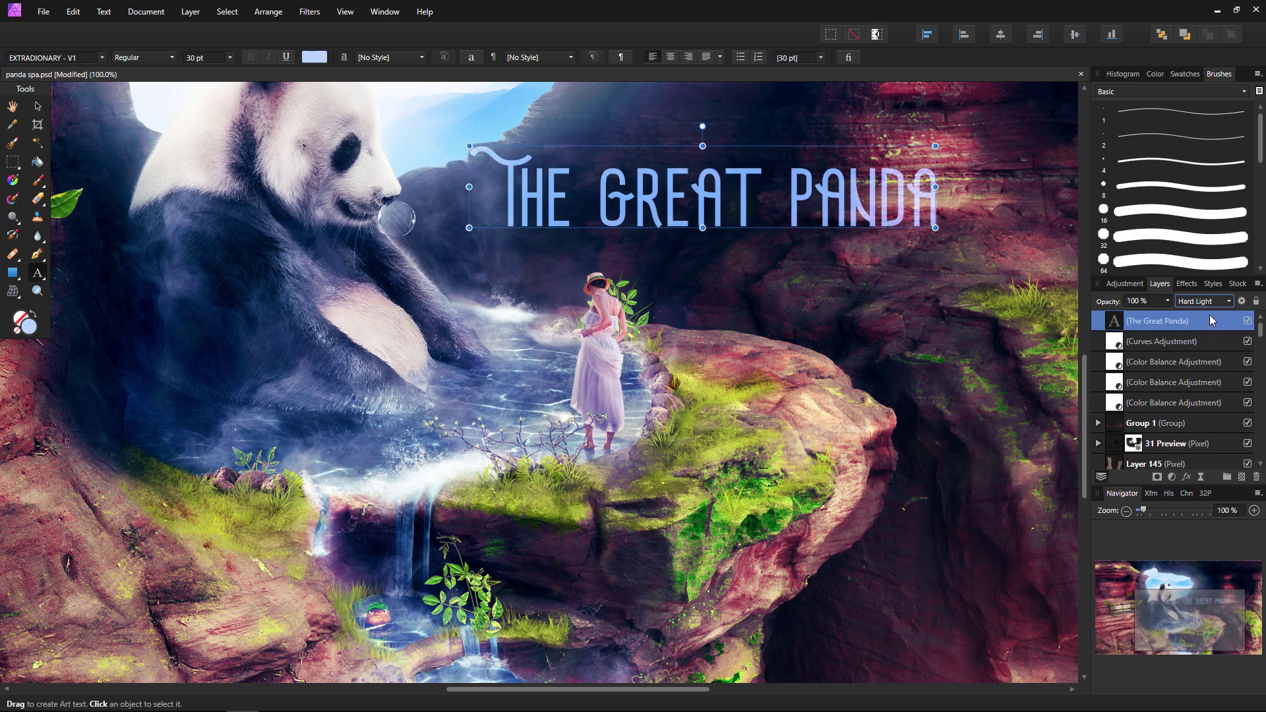
key(Down)
key(Down)
key(Down)
key(Down)
key(Down)
key(Down)
key(Down)
key(Down)
key(Down)
key(Down)
key(Down)
key(Down)
key(Down)
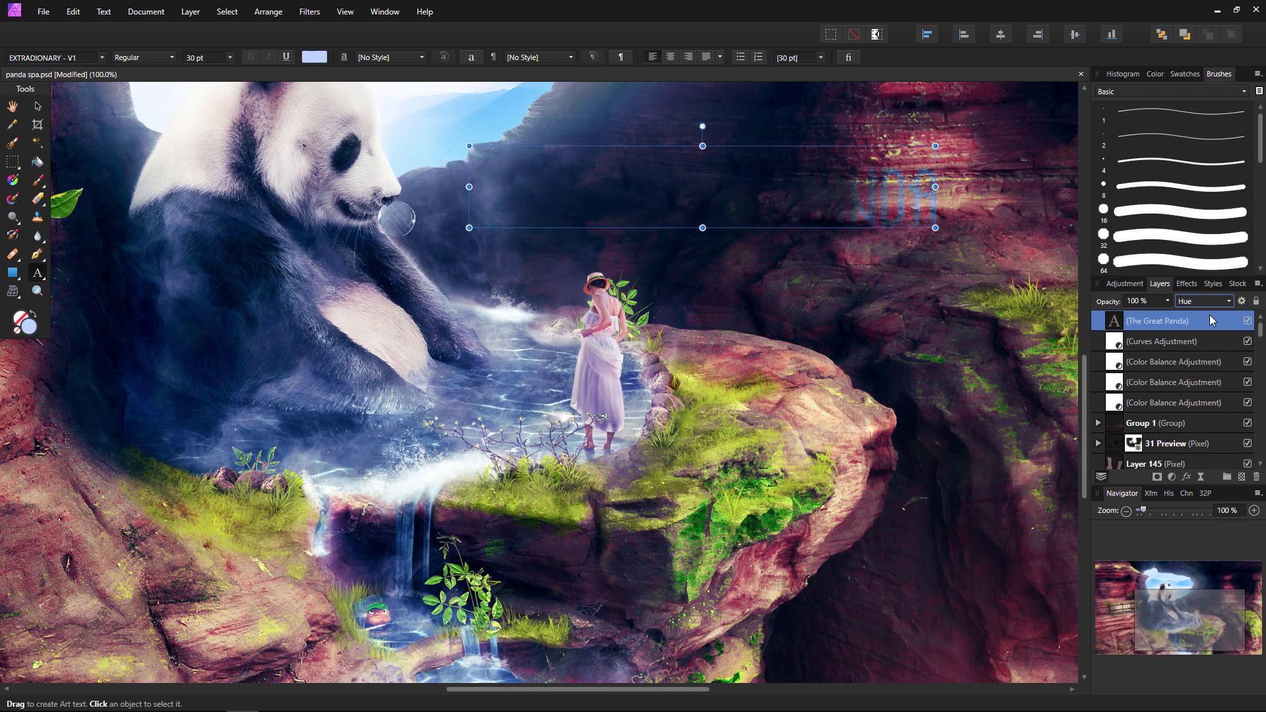
key(Down)
key(Down)
key(Down)
key(Down)
key(Down)
click(1206, 300)
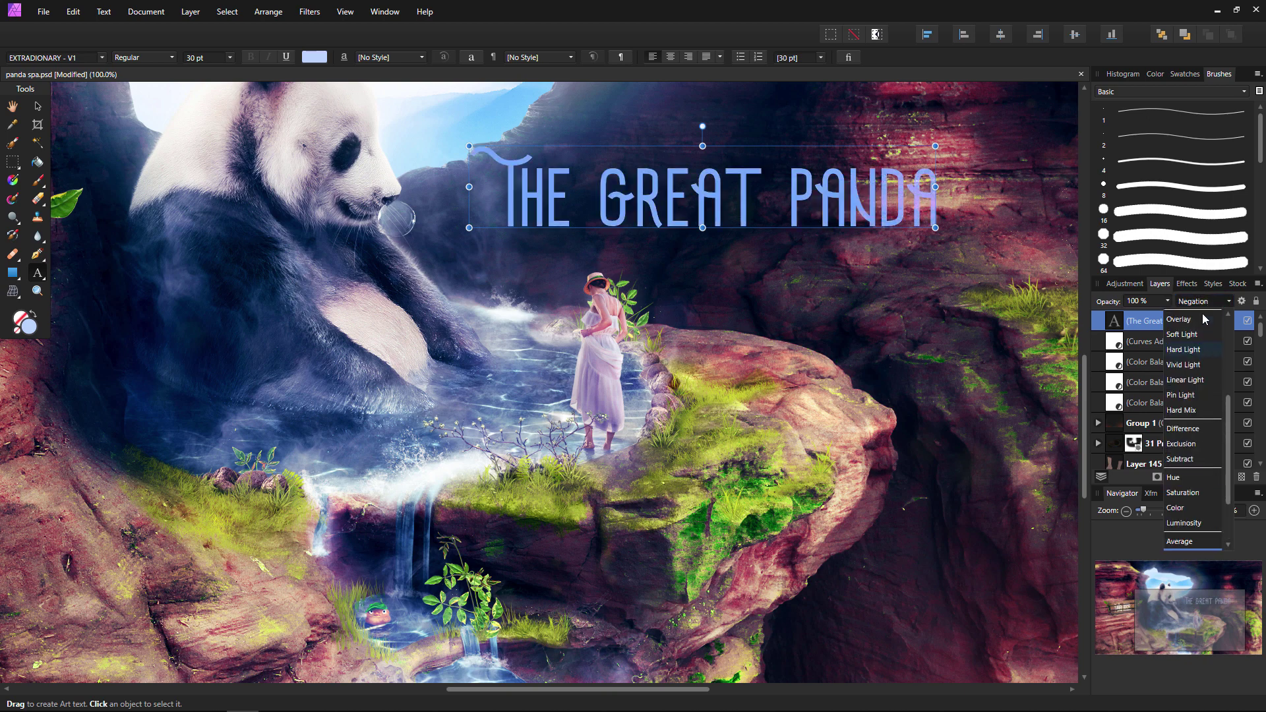
scroll(1204, 319, up, 5)
click(1204, 319)
scroll(1217, 421, down, 6)
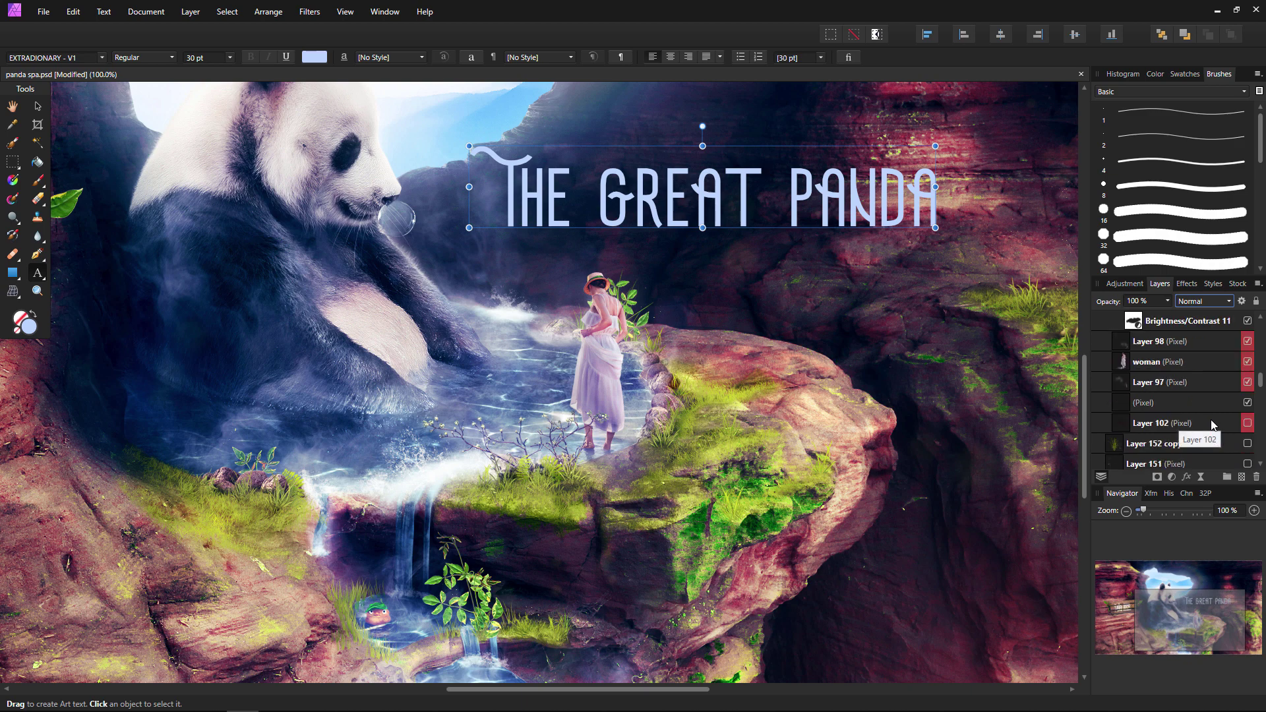
- Show Layer 102 and blend it as Overlay at 70% opacity
click(1248, 423)
click(1217, 426)
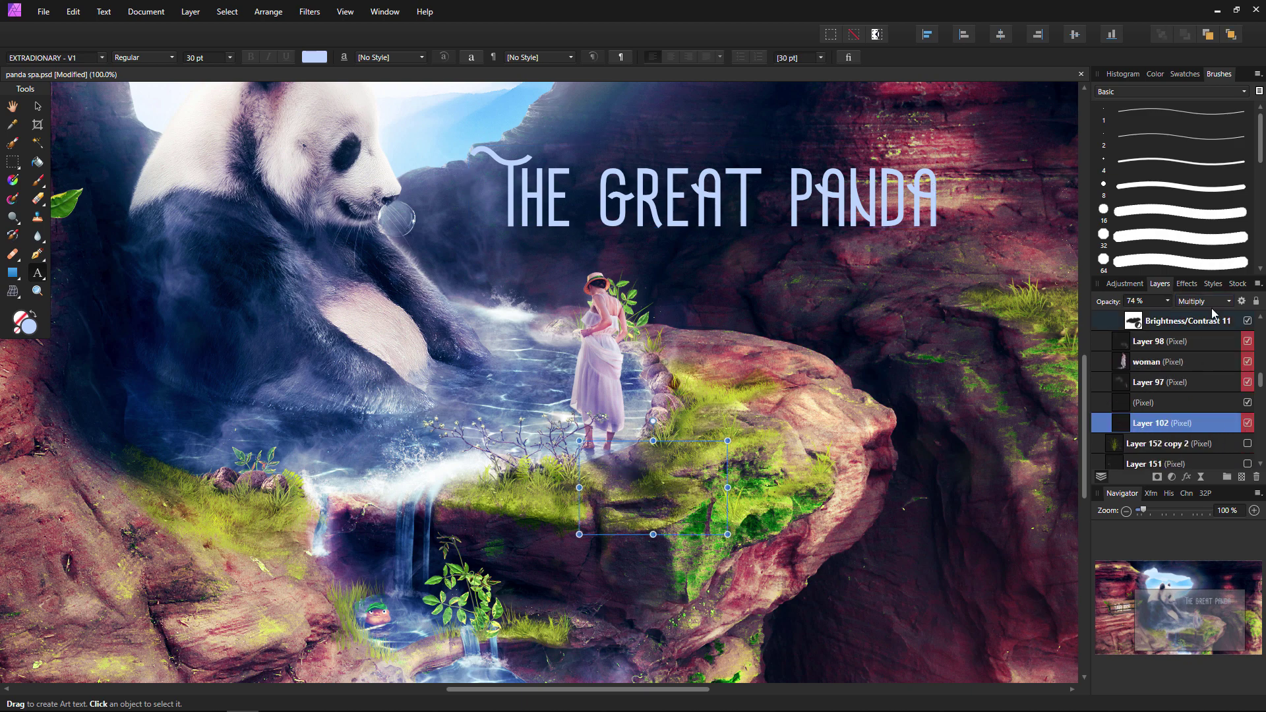
click(1247, 423)
click(1248, 422)
click(1205, 301)
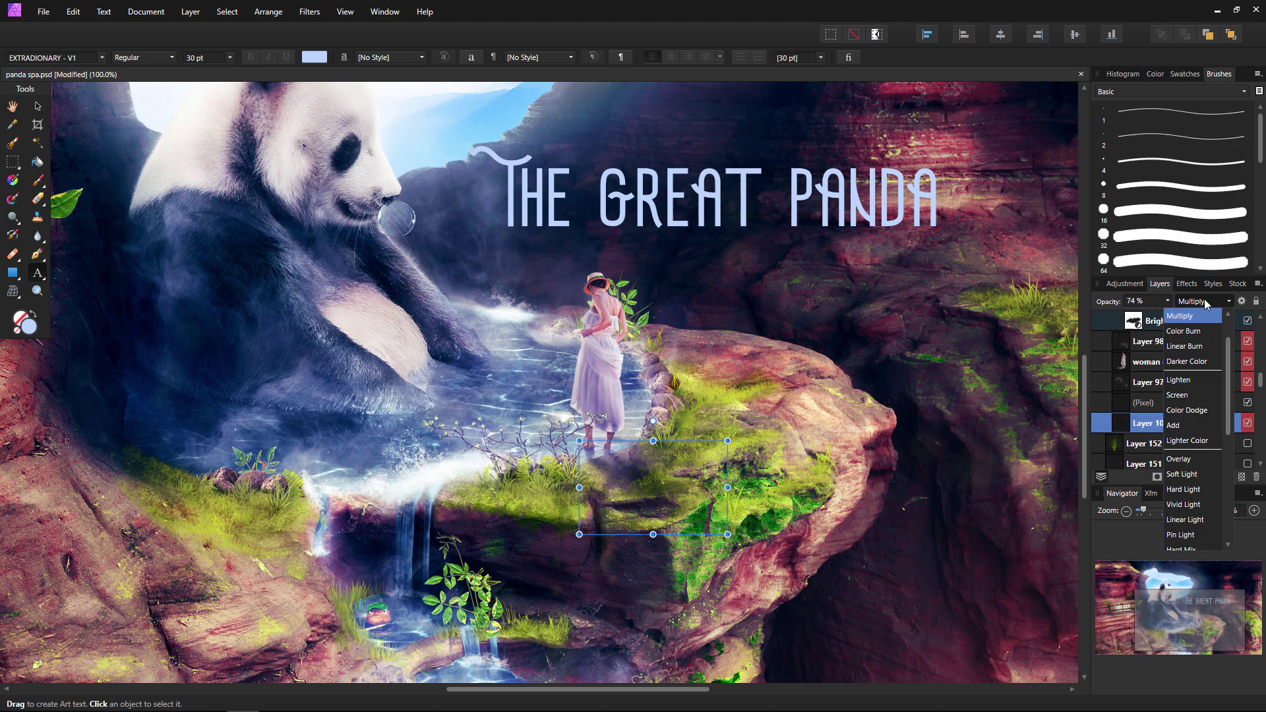
click(1195, 464)
key(7)
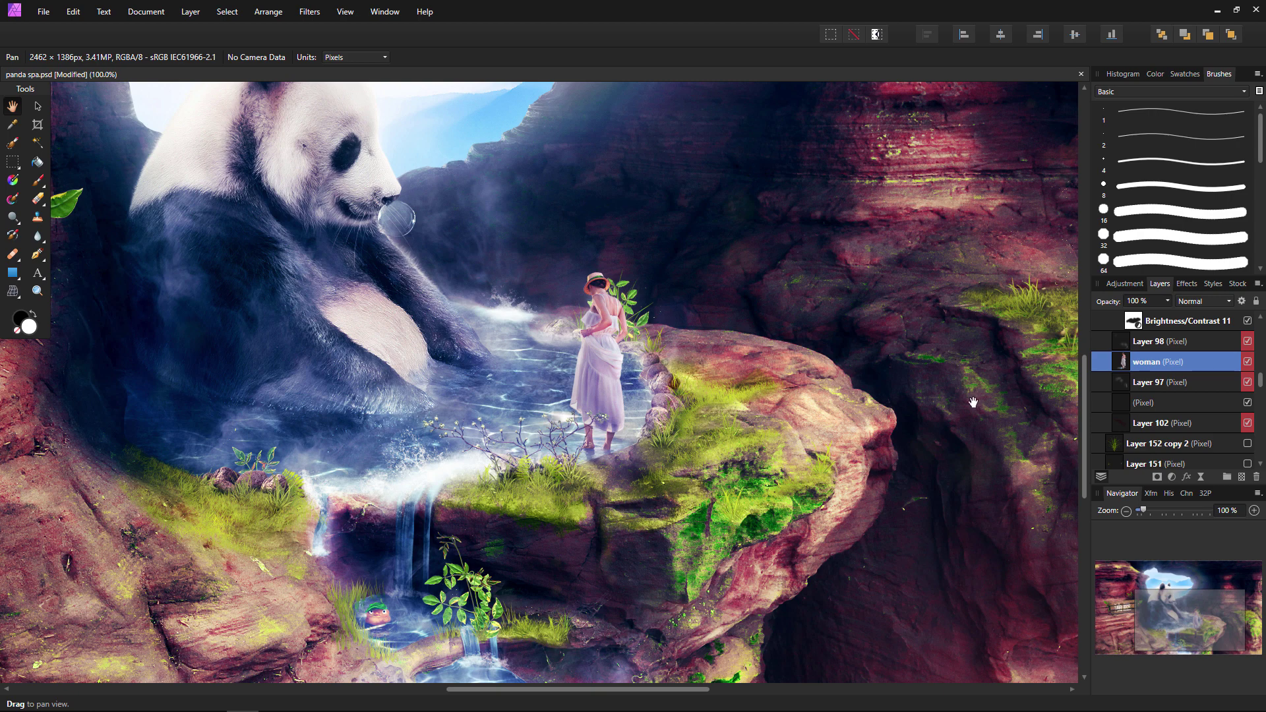
- Add a mask to the woman layer, target it, and pick the Paint Brush
double_click(1213, 360)
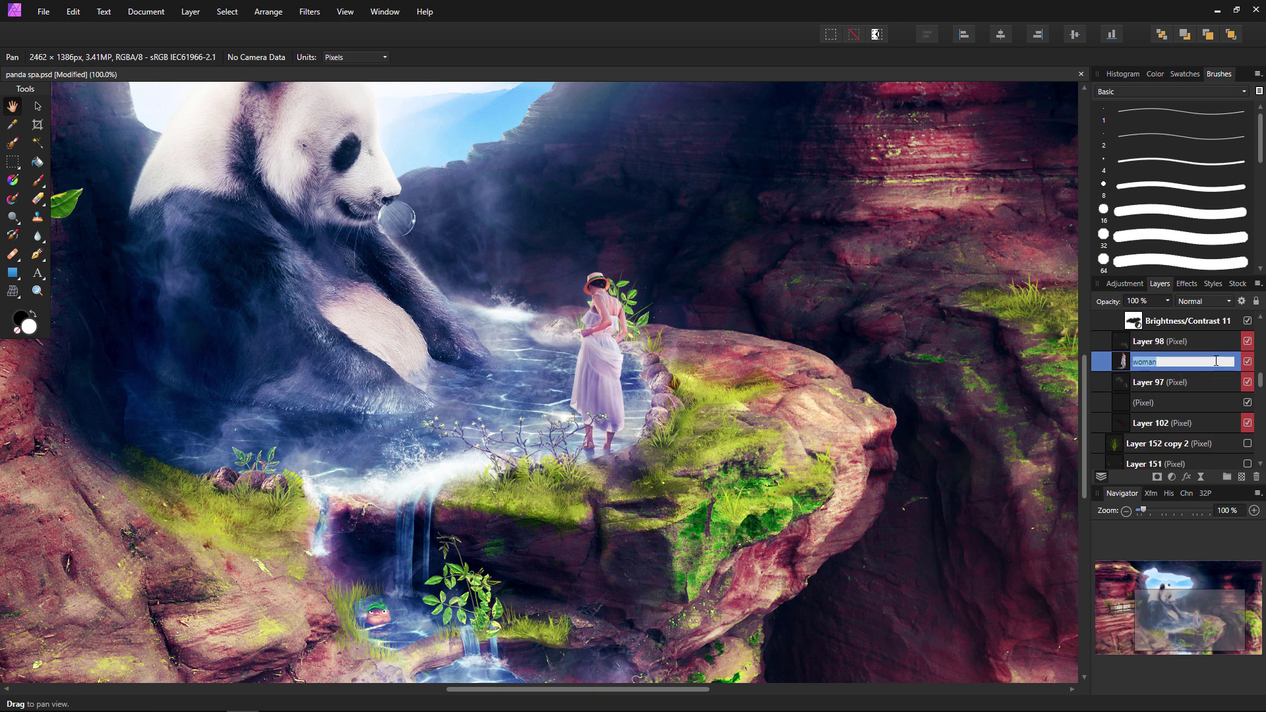
key(Return)
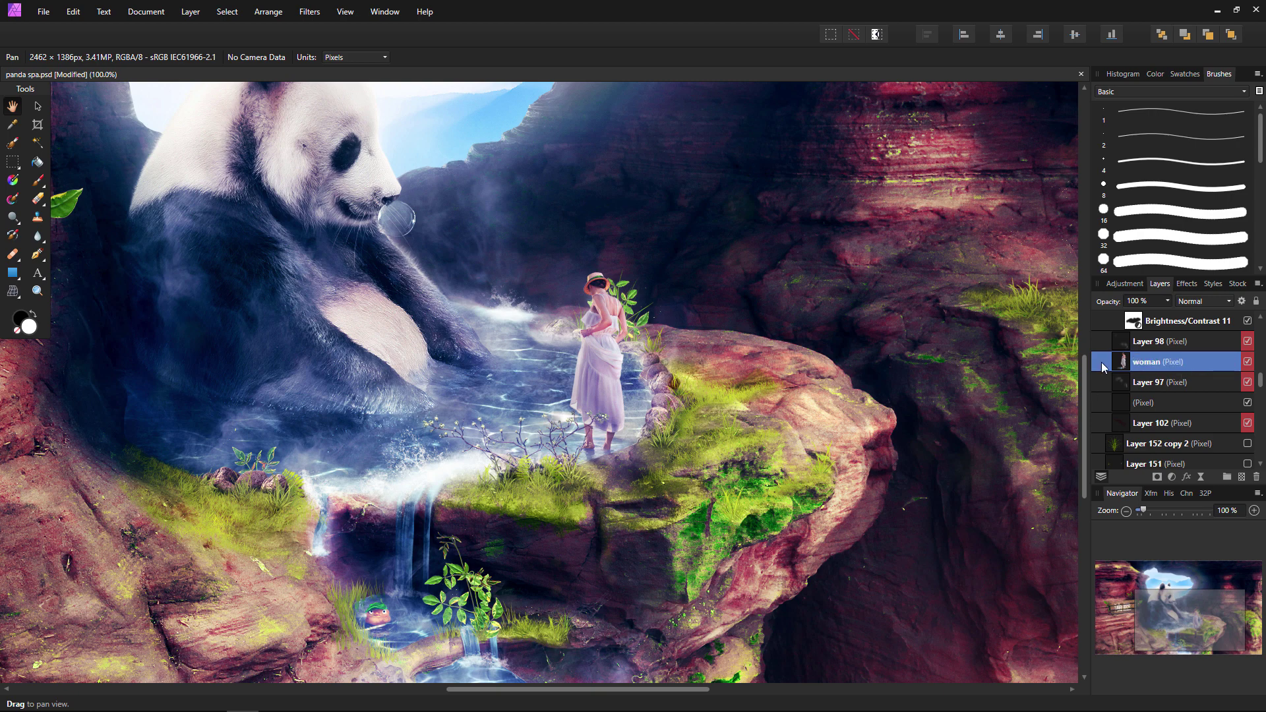
click(1158, 478)
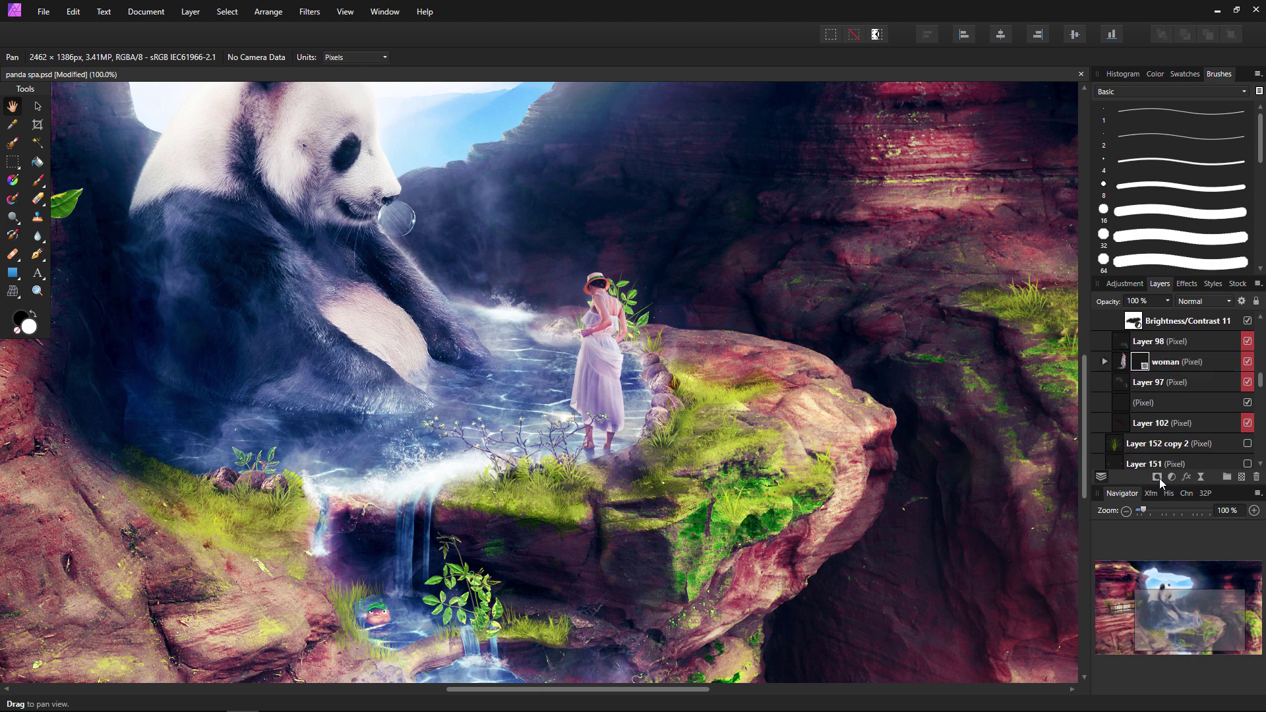
click(1138, 366)
click(38, 179)
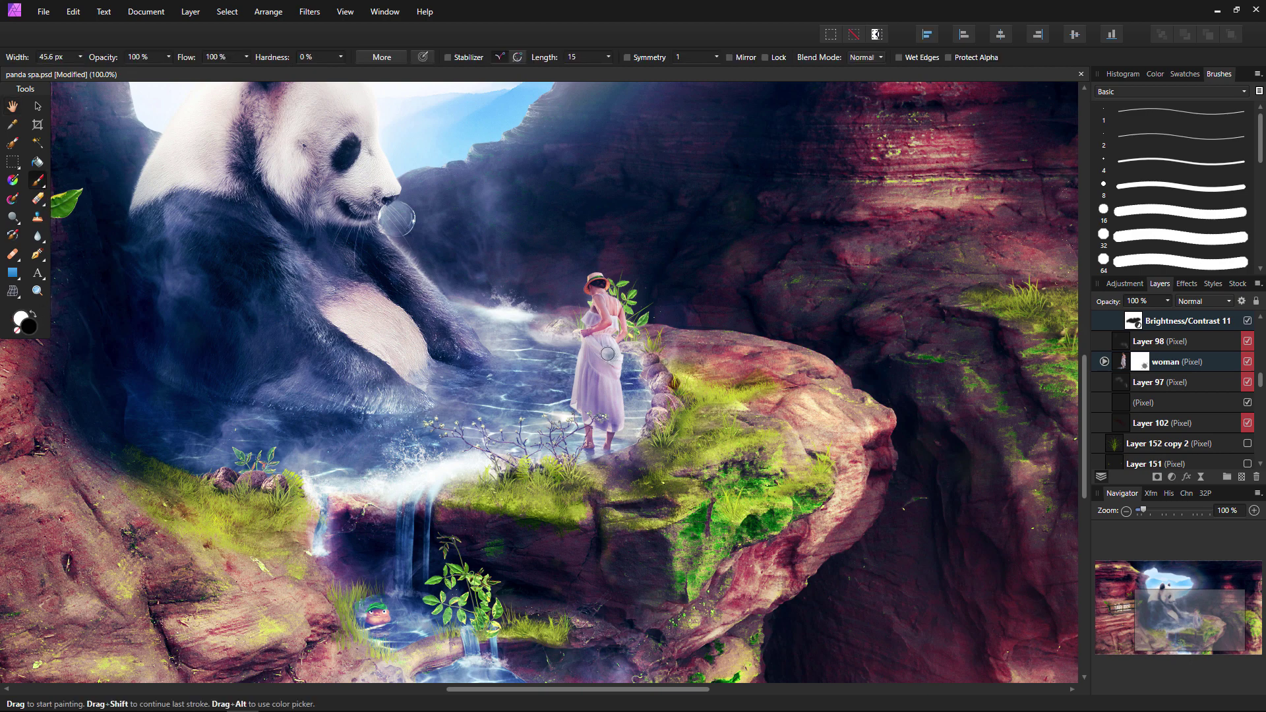
- Paint the mask black and white to fade her dress into the water, restoring waist and shoulders
mouse_move(608, 353)
mouse_down()
mouse_move(580, 352)
mouse_move(572, 397)
mouse_up()
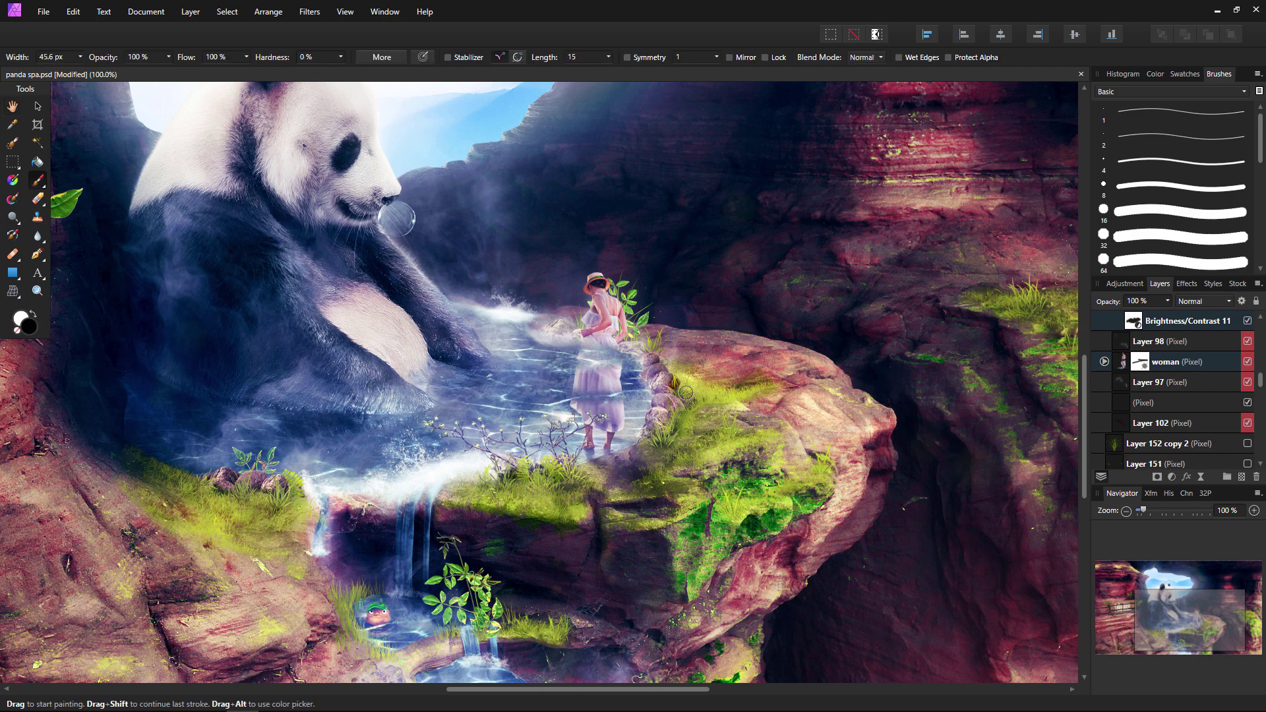
mouse_move(613, 300)
mouse_down()
mouse_move(554, 286)
mouse_move(657, 288)
mouse_move(560, 282)
mouse_move(630, 337)
mouse_move(579, 314)
mouse_move(623, 329)
mouse_move(628, 353)
mouse_move(566, 364)
mouse_move(577, 403)
mouse_up()
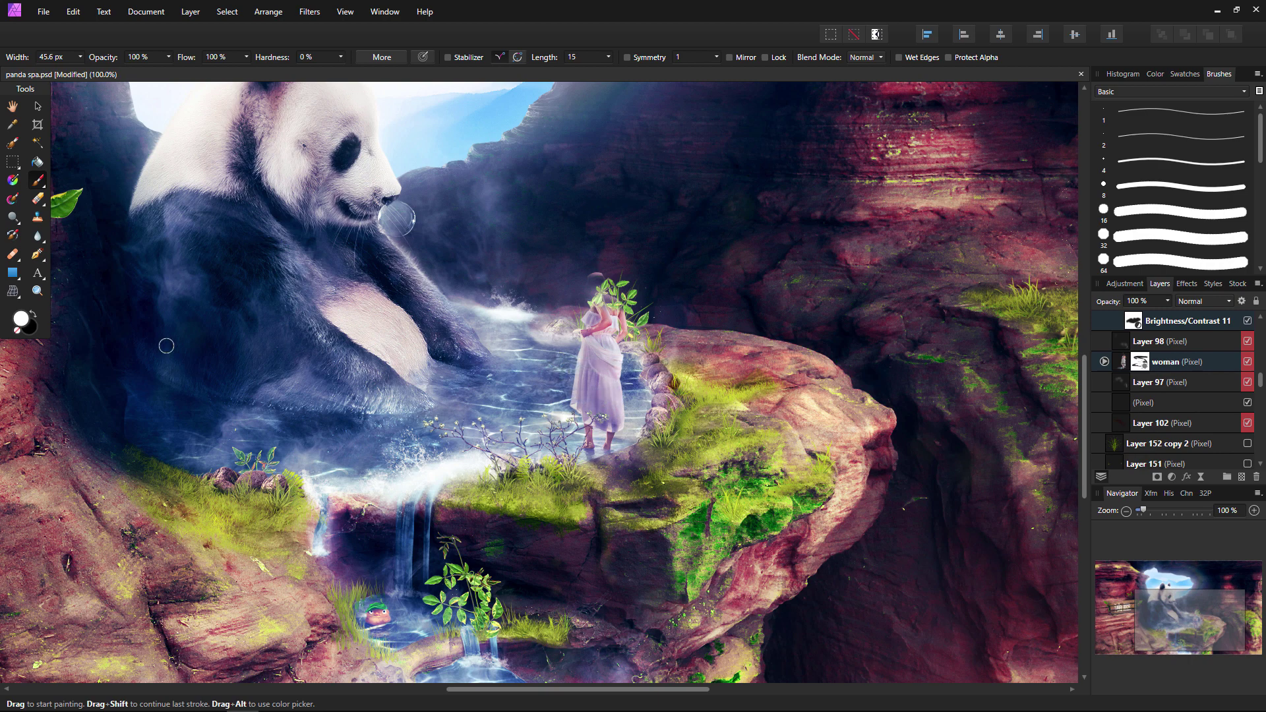
click(32, 315)
mouse_move(561, 366)
mouse_down()
mouse_move(623, 369)
mouse_move(581, 366)
mouse_up()
click(32, 314)
mouse_move(622, 327)
mouse_down()
mouse_move(573, 287)
mouse_move(613, 269)
mouse_up()
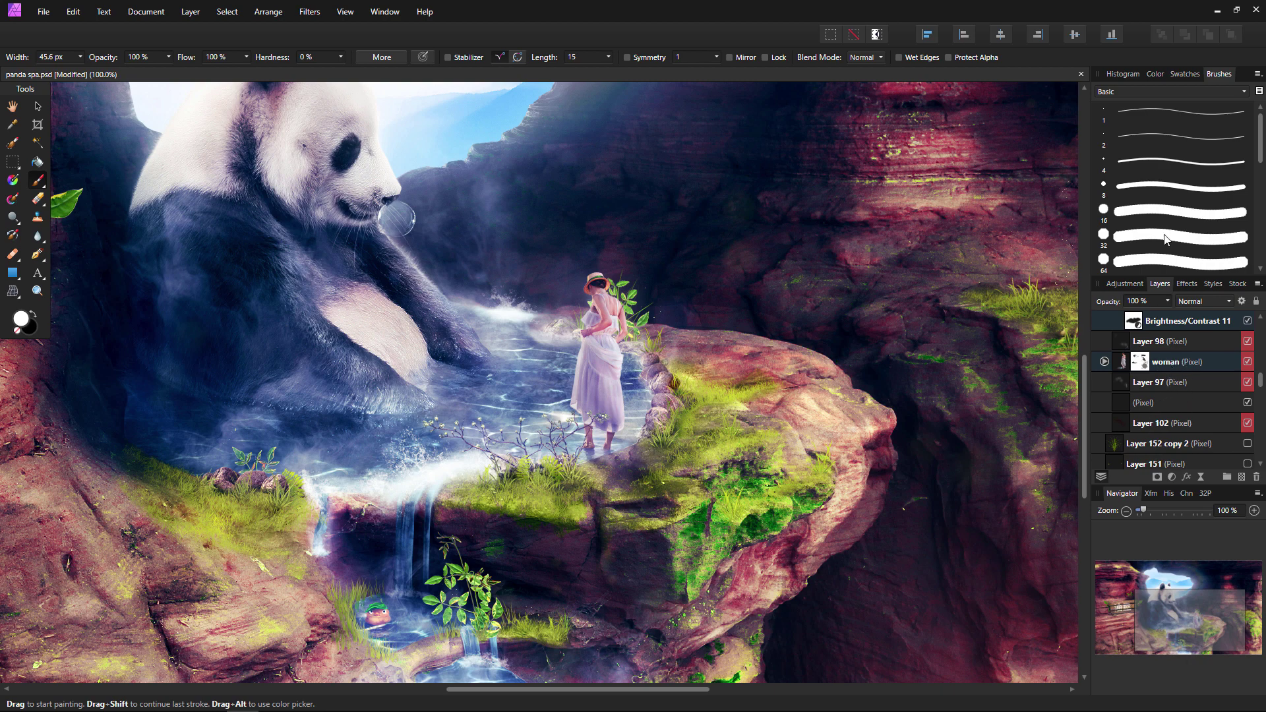
scroll(1164, 238, down, 10)
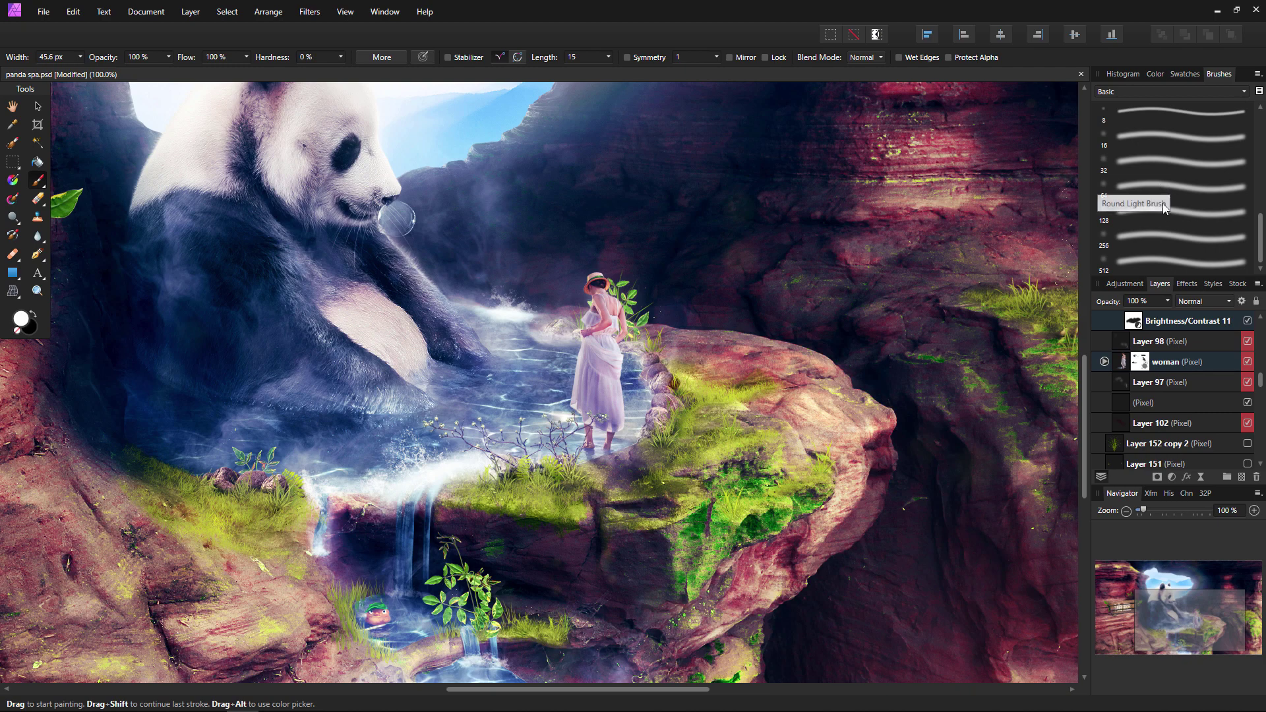
scroll(1167, 191, up, 5)
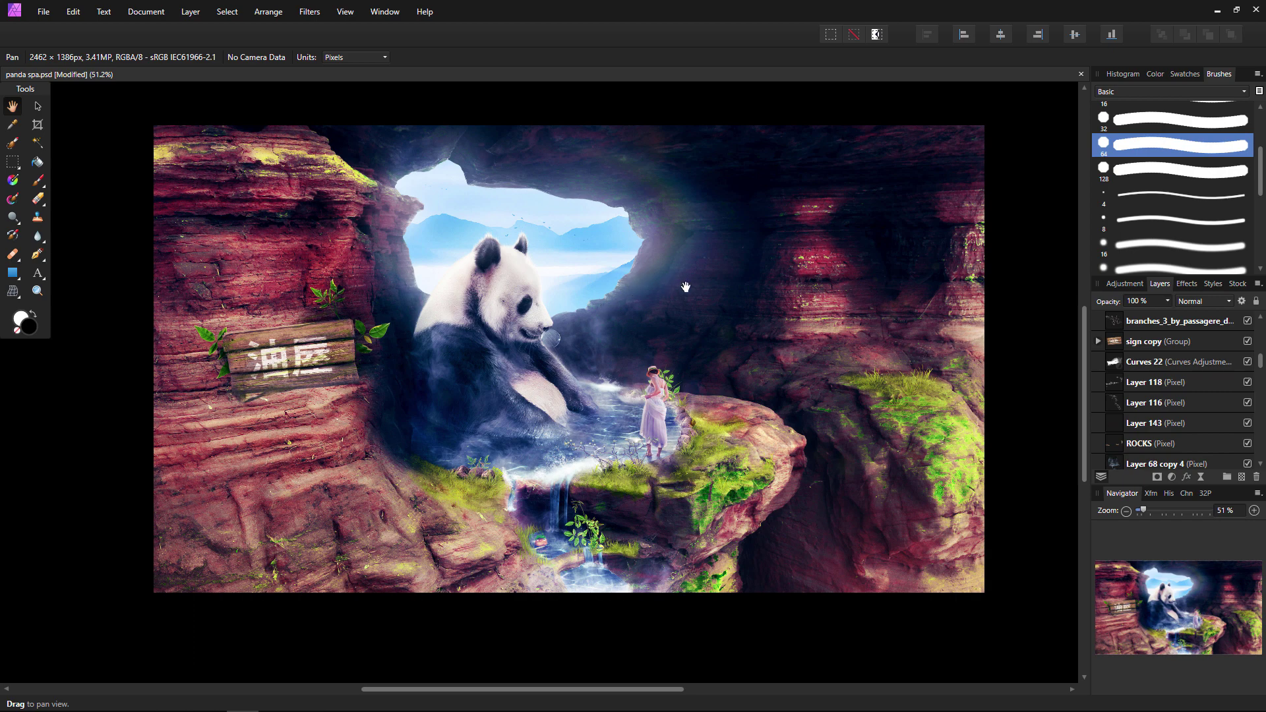
- Open the PNG export settings, try a 1080 px width, then revert to 2462 px
click(43, 11)
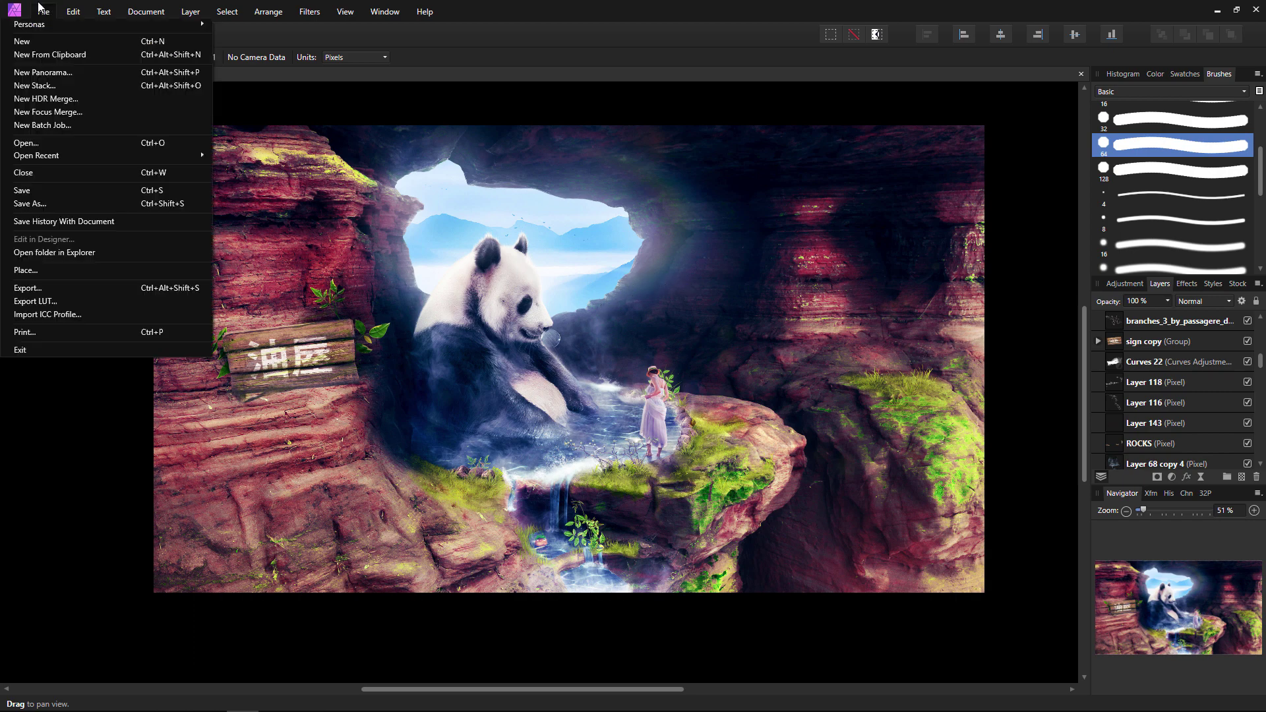
click(28, 288)
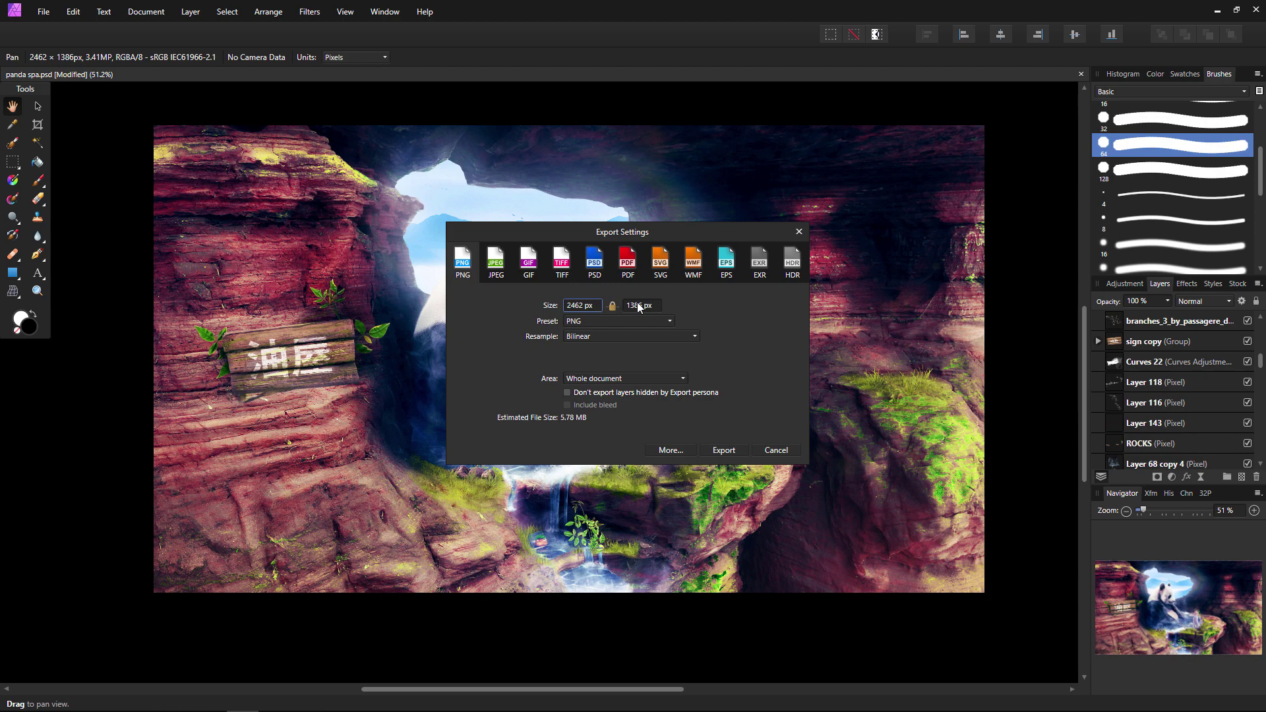
double_click(578, 306)
text(1080)
key(ctrl+z)
click(596, 308)
click(499, 272)
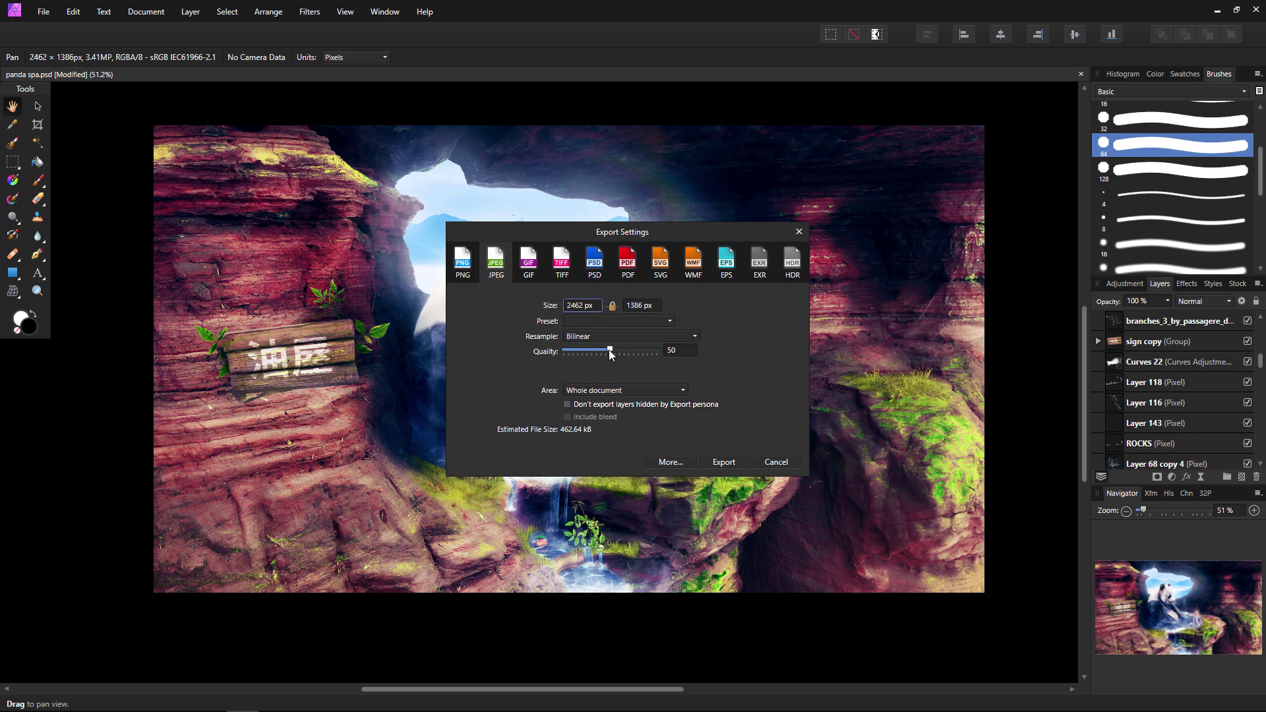
drag(610, 355, 653, 351)
drag(611, 351, 673, 352)
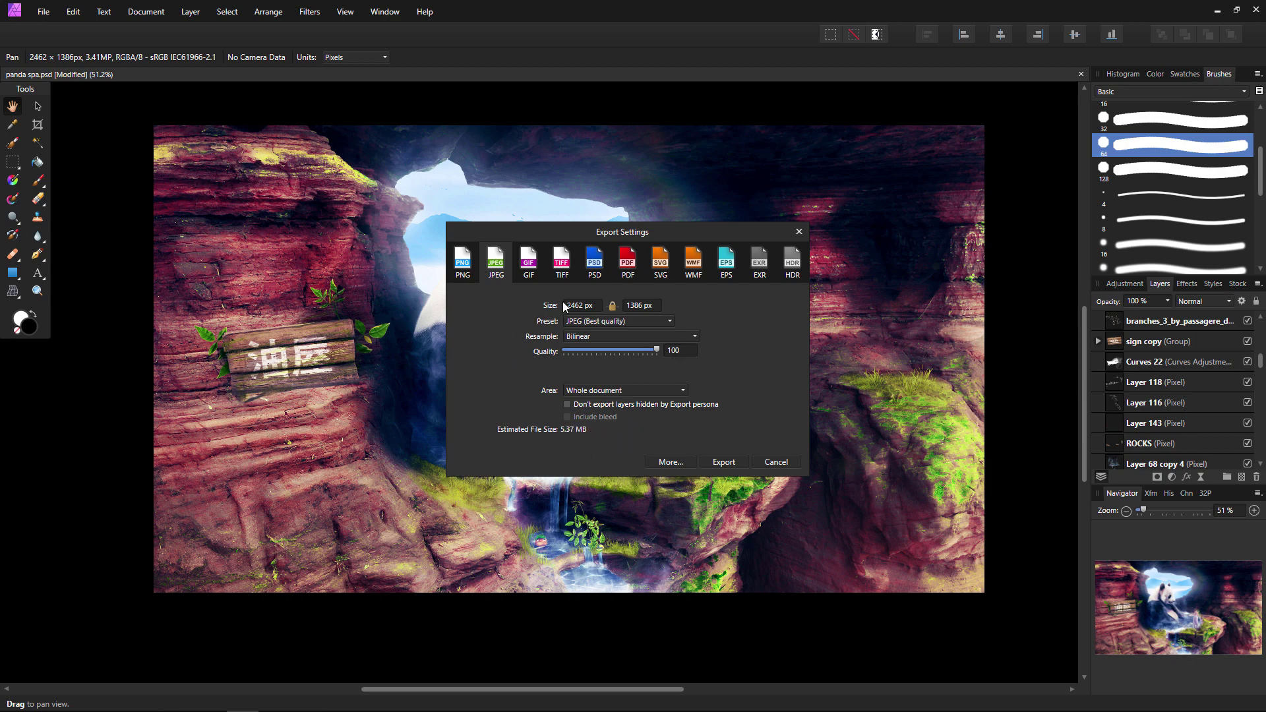
click(596, 261)
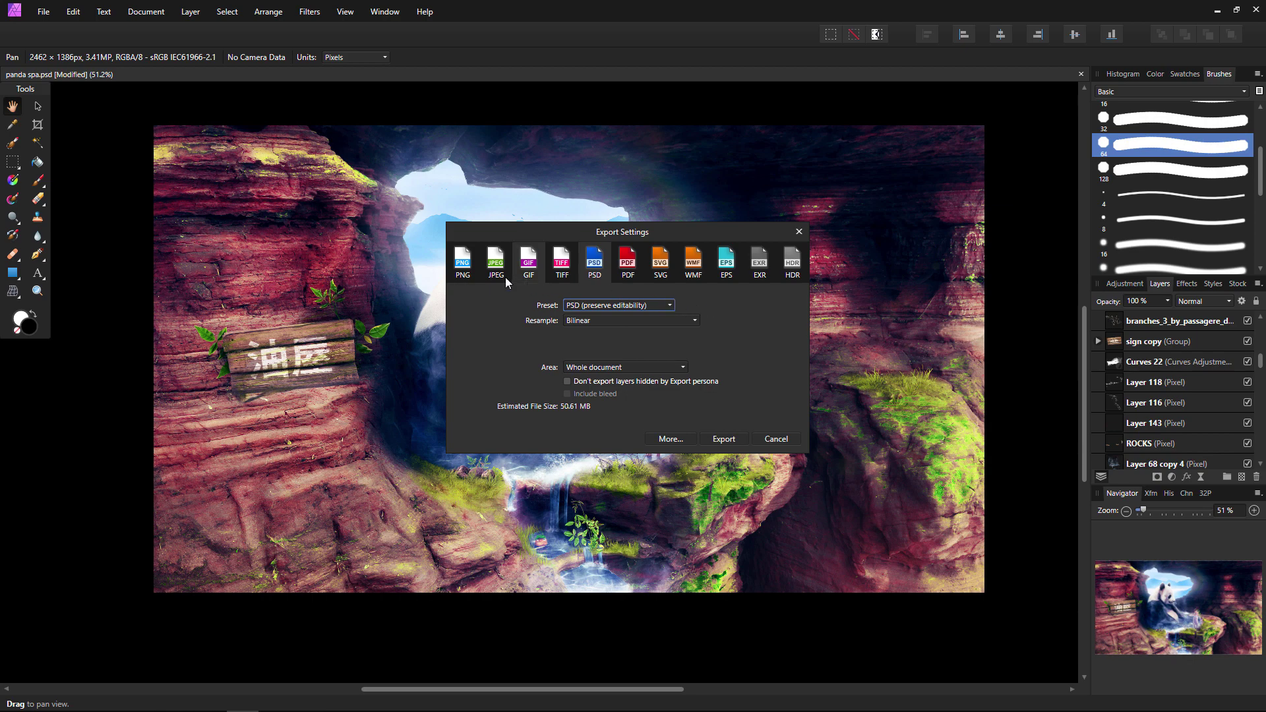
click(466, 271)
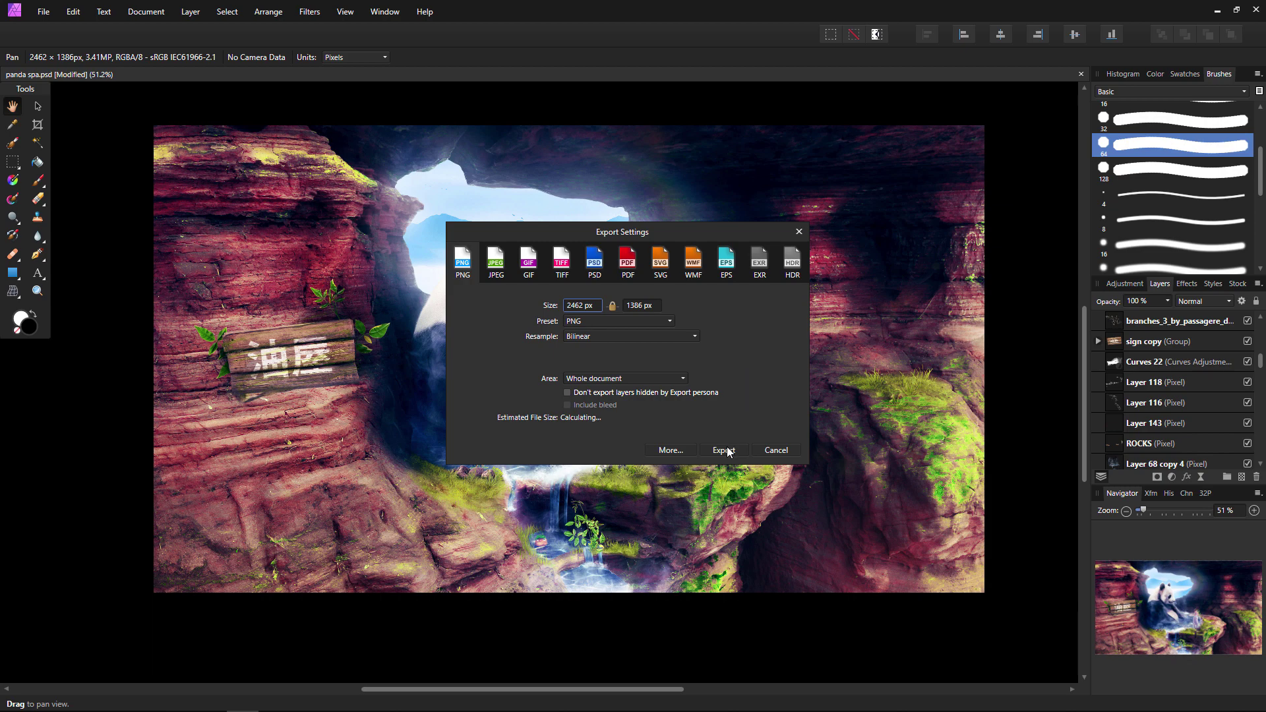